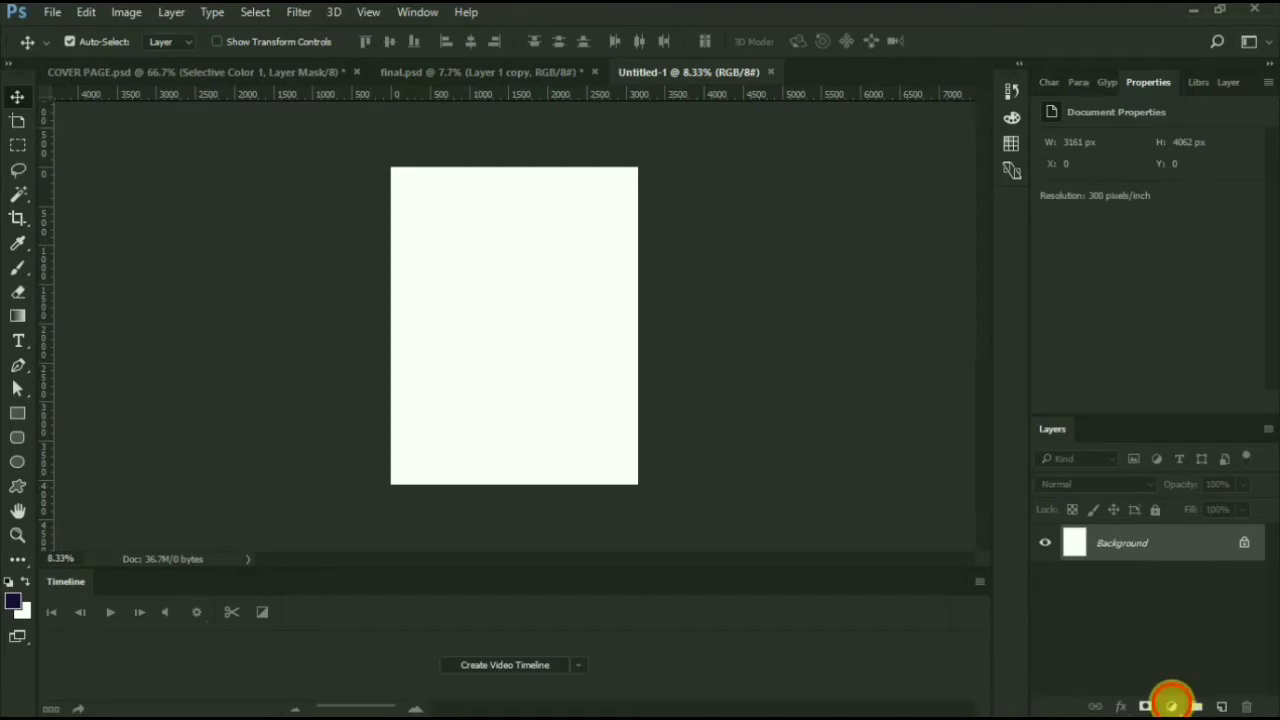
Add a solid colour fill layer in dark purple #1c073d over the blank background
left_click(1172, 705)
left_click(1151, 298)
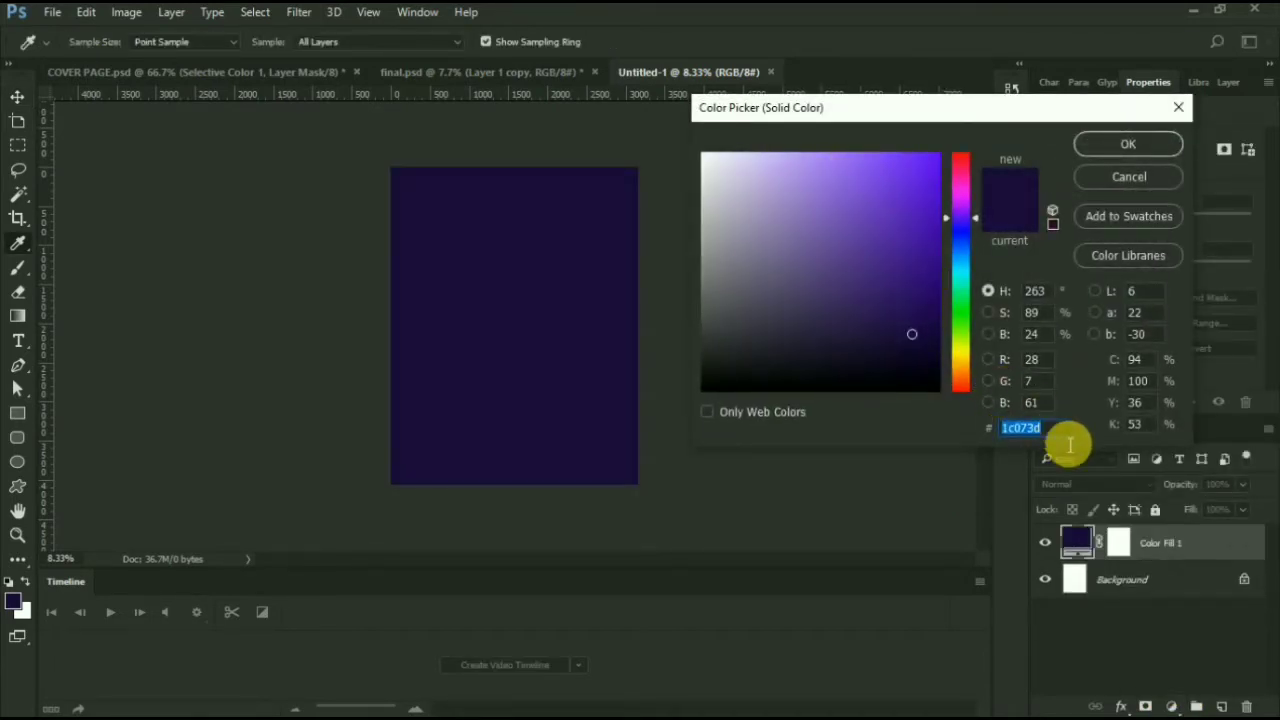
left_click(1152, 144)
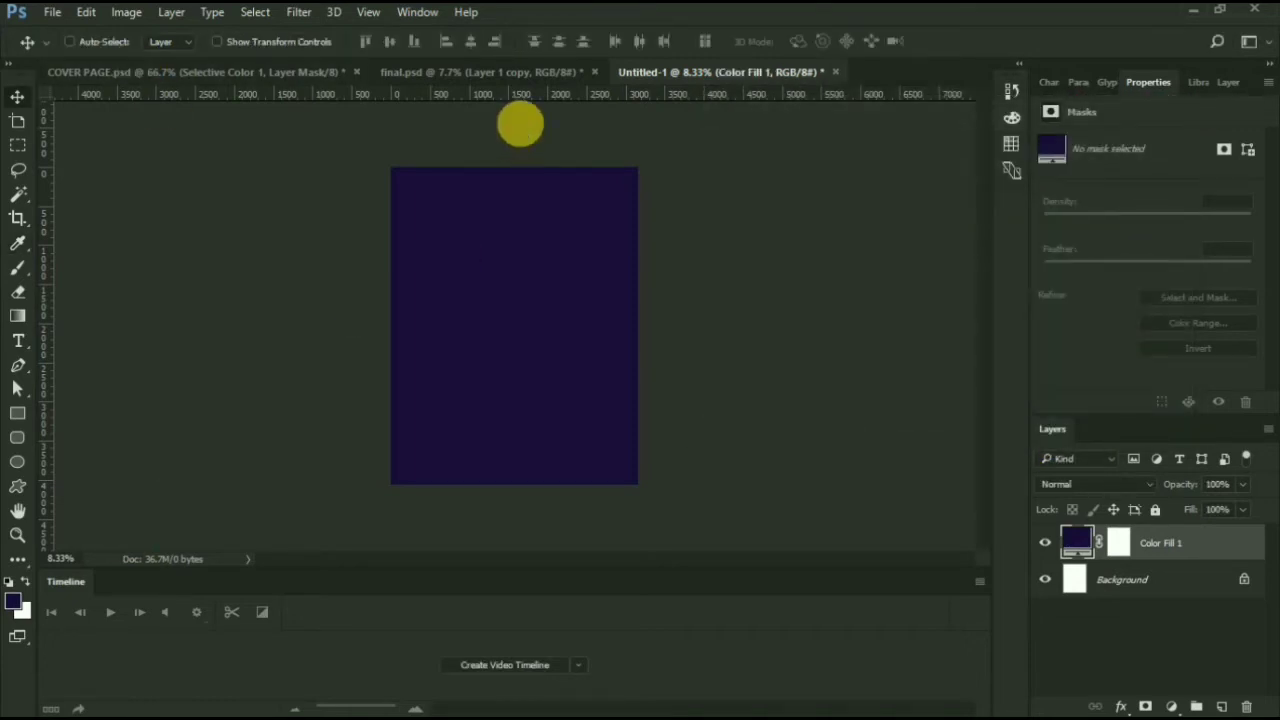
Open the bookehh image from E:\production\2019_content\editing 2019\cards\sample1
key("ctrl+o")
left_click(417, 49)
type("E:\\production\\2019_content\\editing 2019\\cards\\sample1")
key("Return")
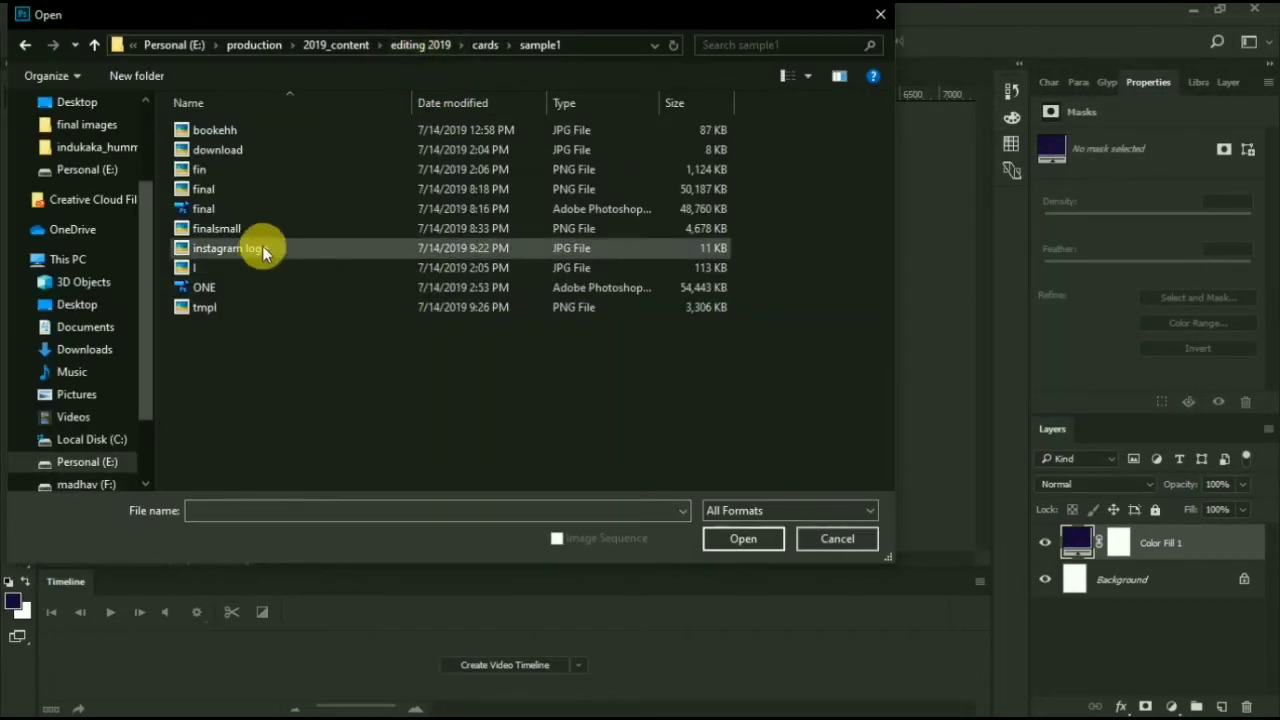
scroll(300, 212, "up", 3, "ctrl")
left_click(185, 165)
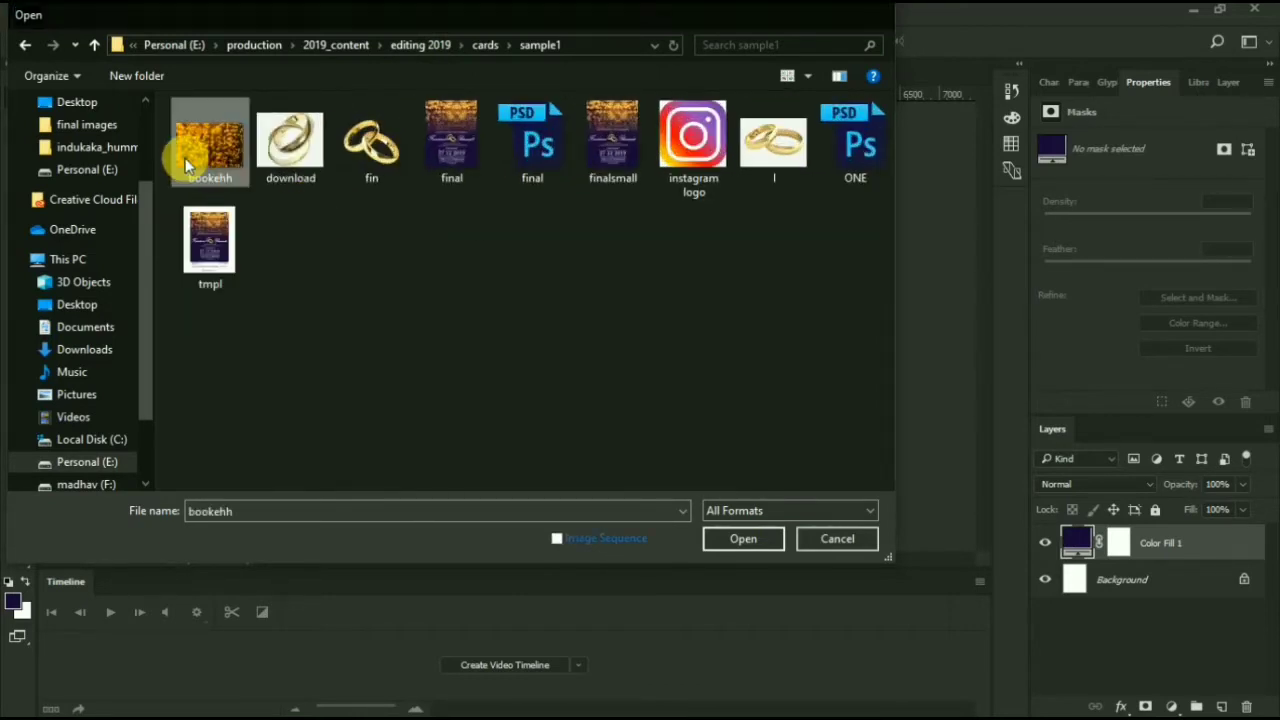
double_click(185, 165)
Bring the golden bokeh image into the Untitled-1 document, enlarge it to about 295% and rotate it 90° clockwise
left_click_drag(578, 325, 669, 334)
scroll(486, 191, "up", 3, "alt")
key("ctrl+t")
right_click(544, 344)
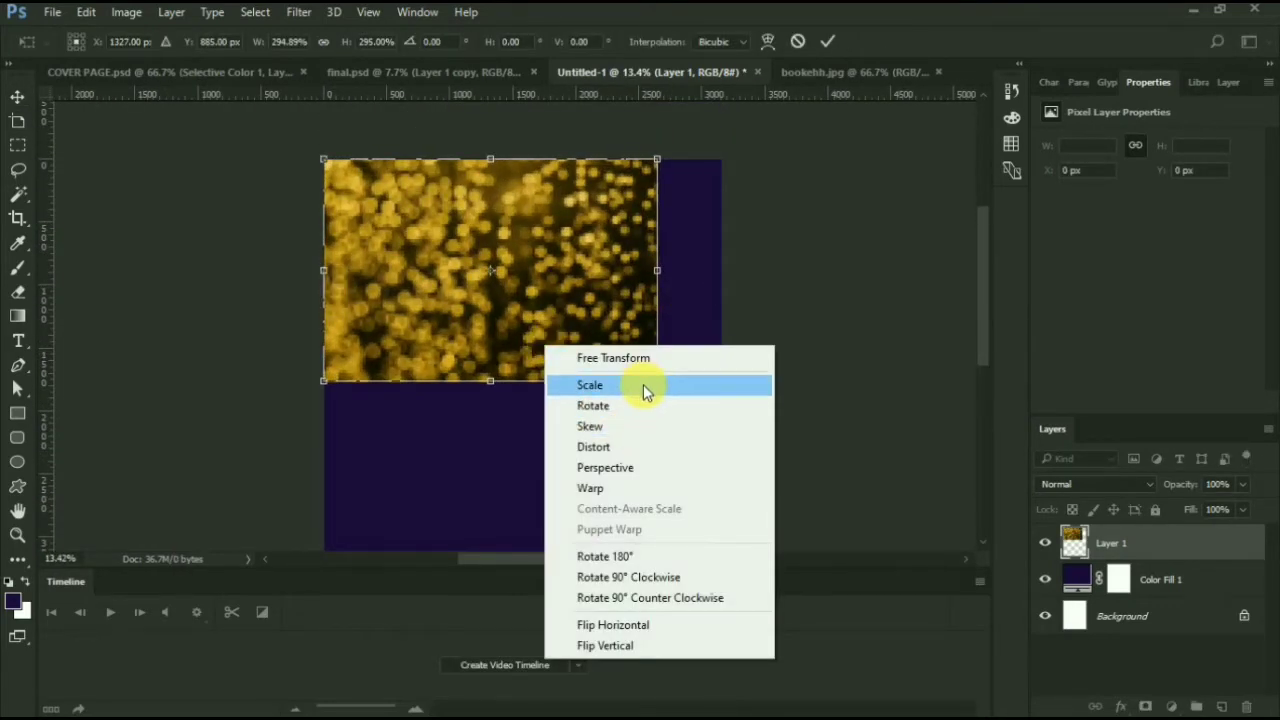
left_click(569, 597)
left_click_drag(521, 389, 481, 420)
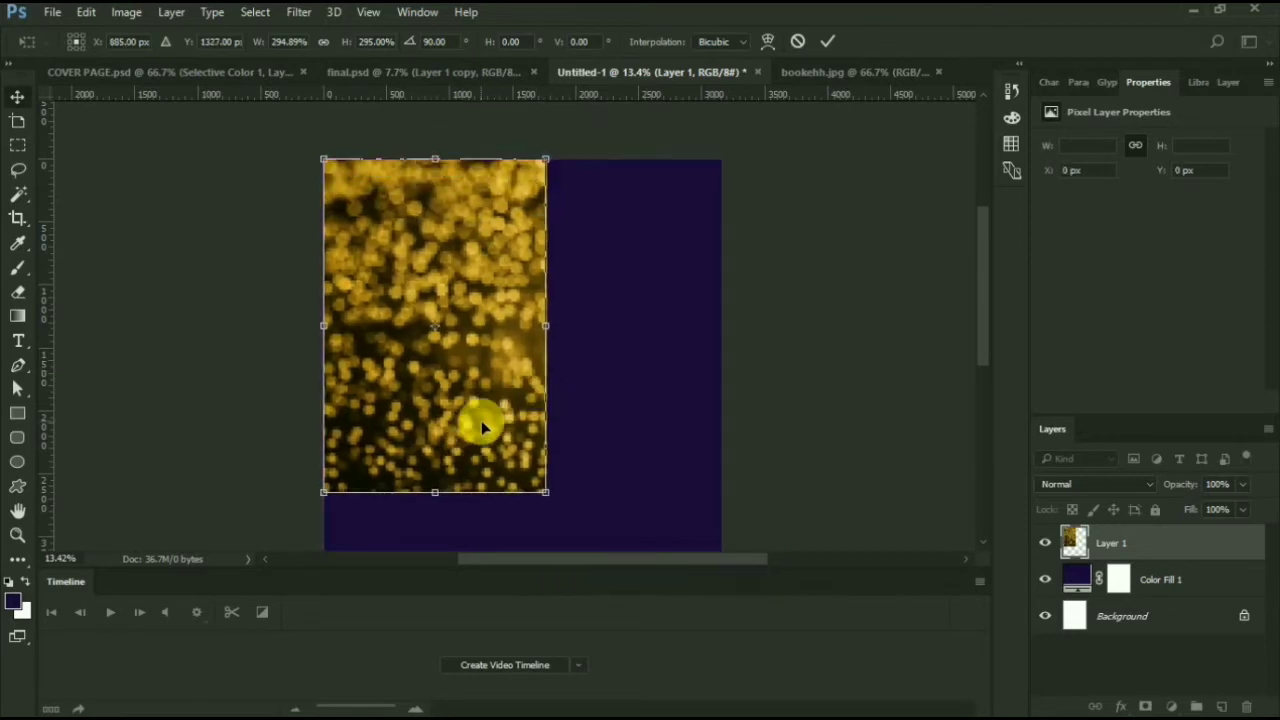
key("Return")
Scale the bokeh layer down to just under half the page width and place a duplicate along the page's right edge
scroll(483, 405, "down", 1, "alt")
key("ctrl+t")
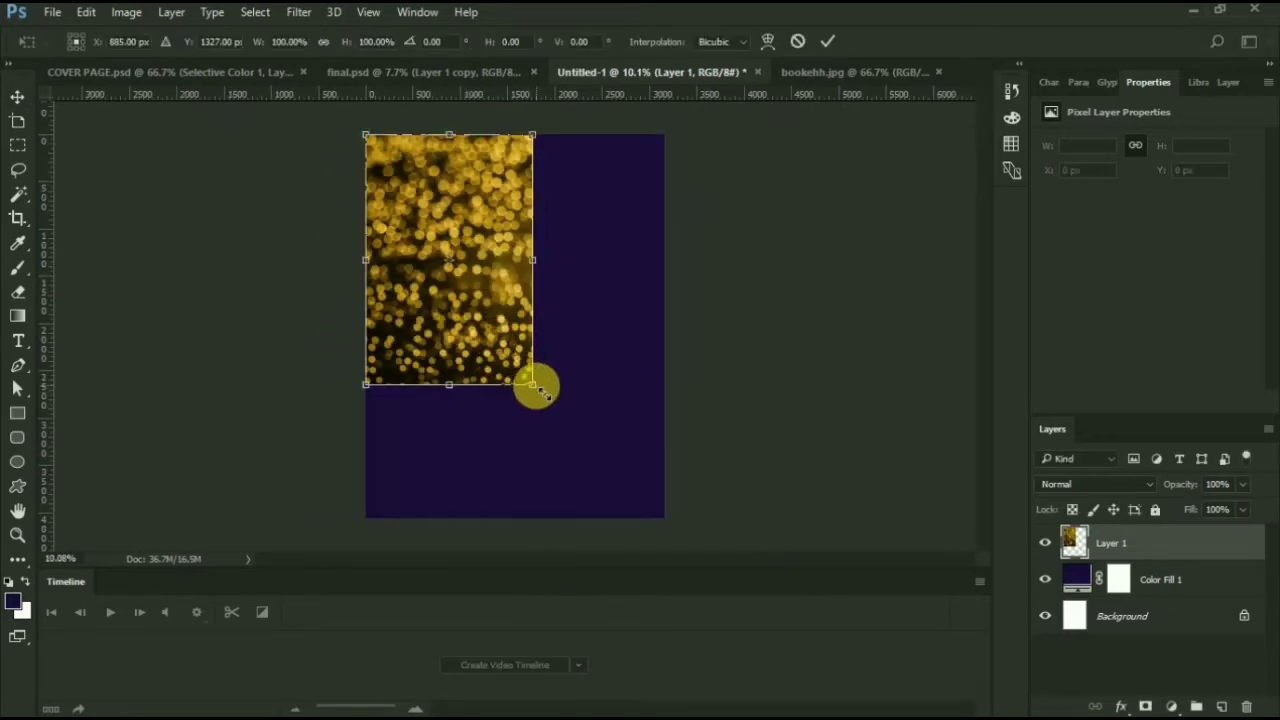
left_click_drag(533, 385, 503, 346)
key("Return")
key("ctrl+j")
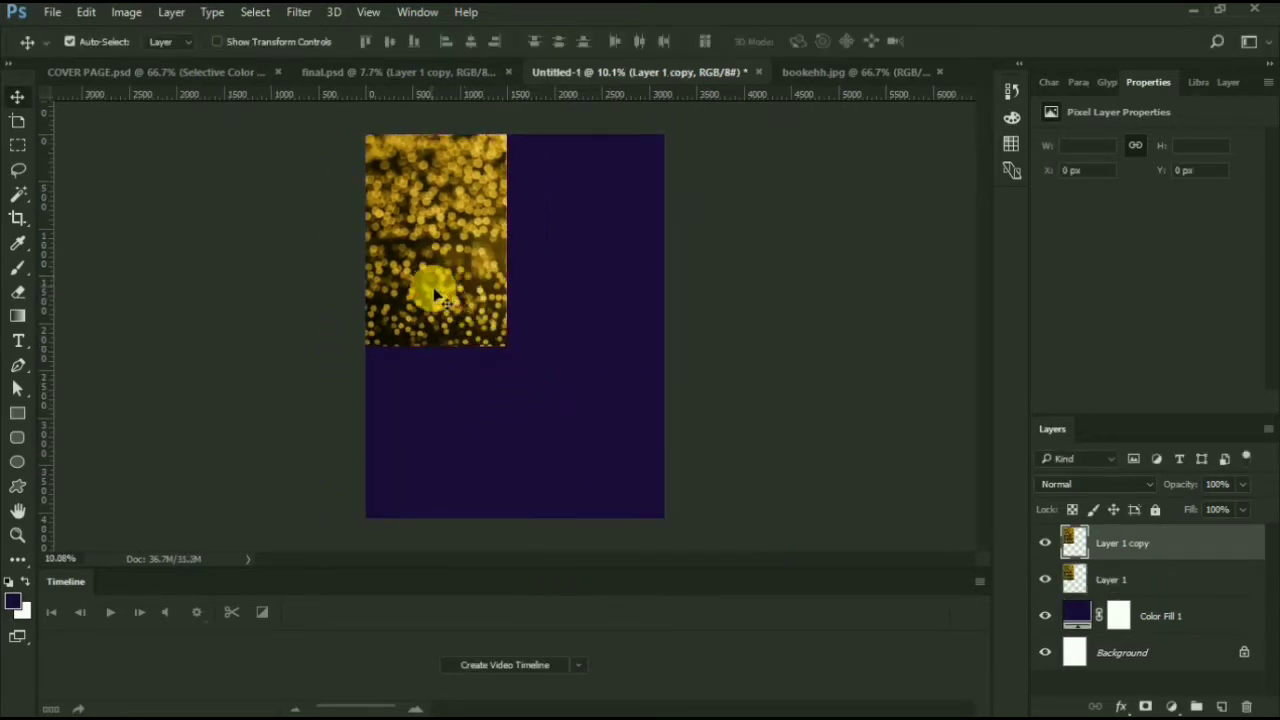
left_click_drag(436, 295, 591, 288)
Enlarge both bokeh pieces, the left one to about 106%, so that they meet in the middle of the page
scroll(590, 292, "up", 2, "alt")
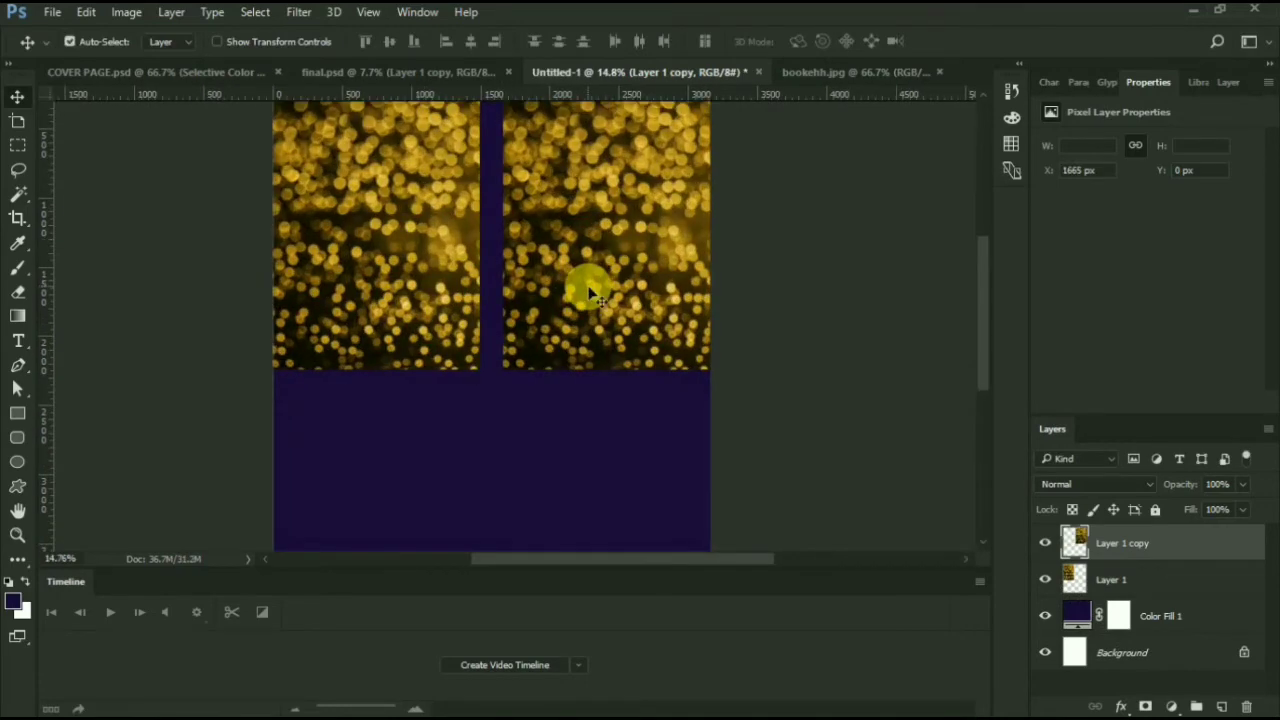
scroll(590, 292, "up", 3, "alt")
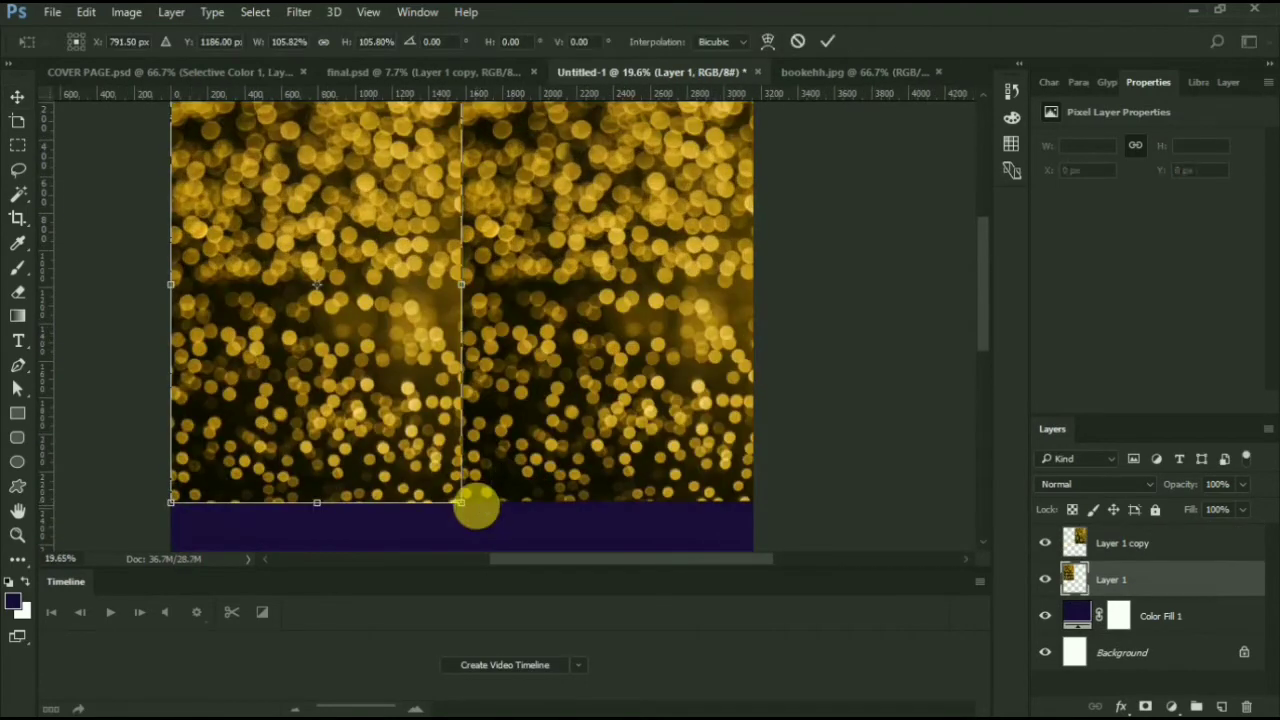
key("Return")
Activate the Clone Stamp tool and select Layer 1 copy as the layer to paint on
scroll(489, 382, "up", 3, "alt")
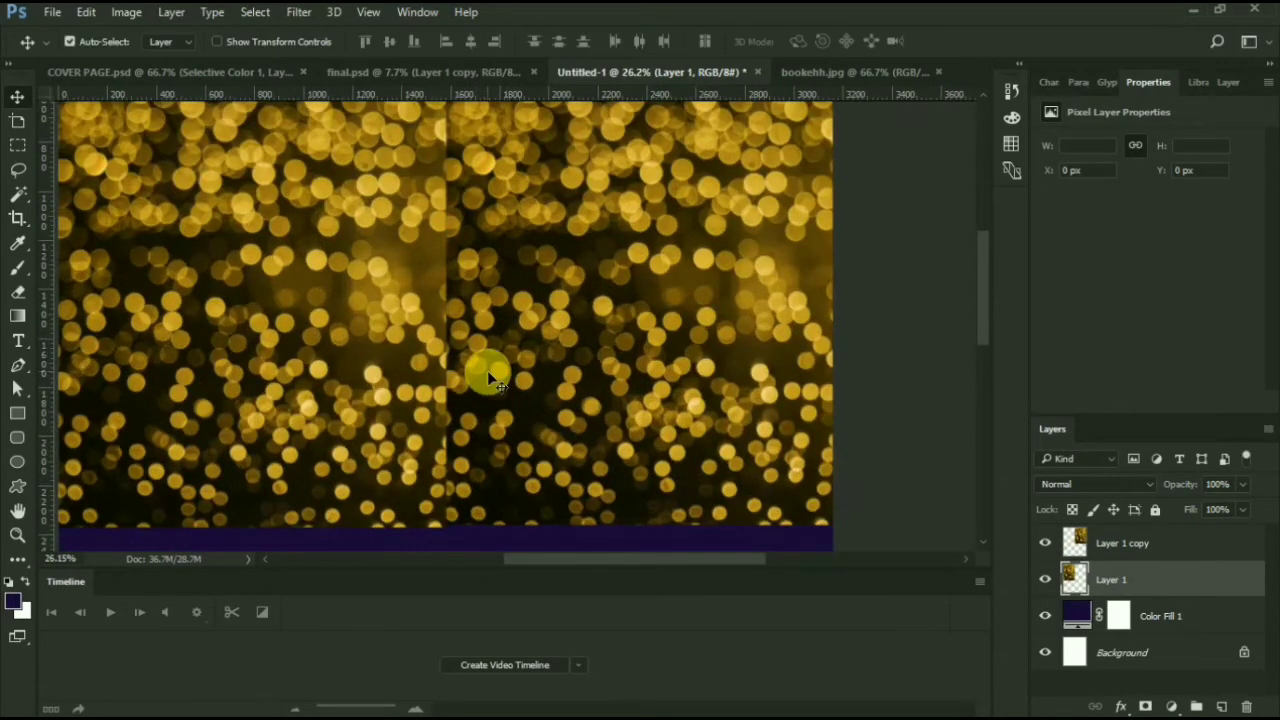
scroll(489, 377, "up", 8)
left_click(474, 288)
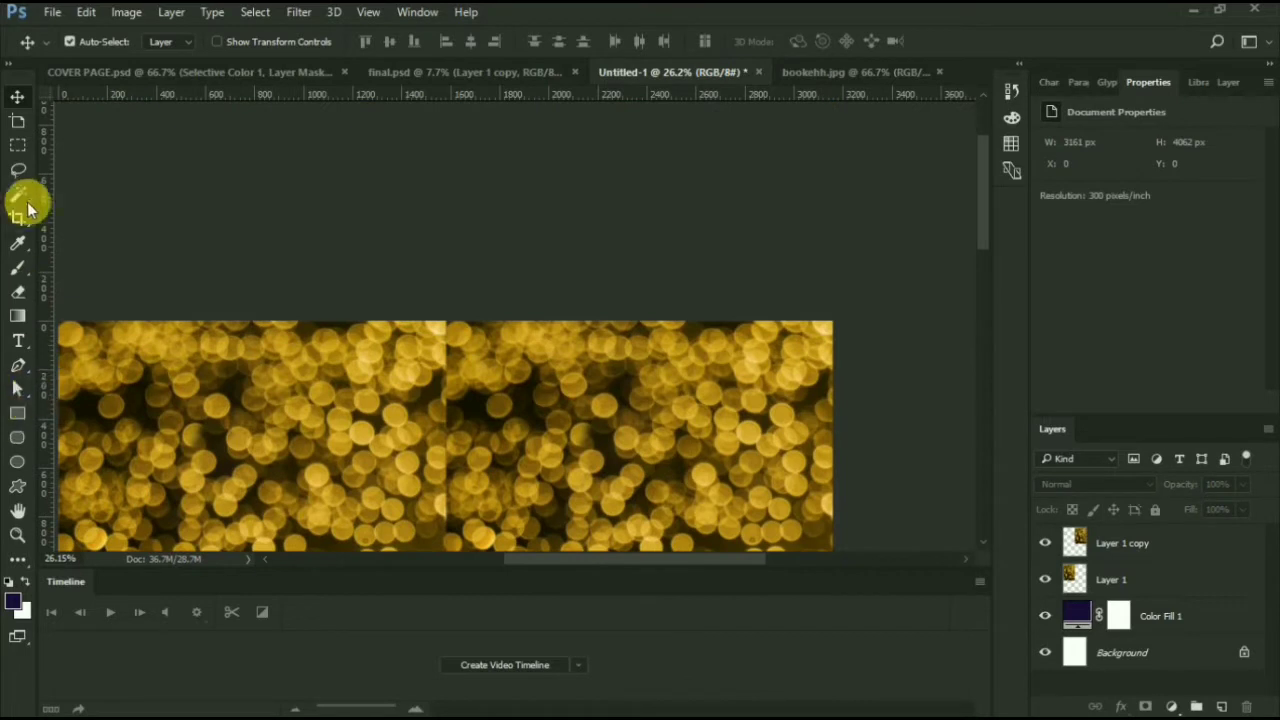
left_click(26, 566)
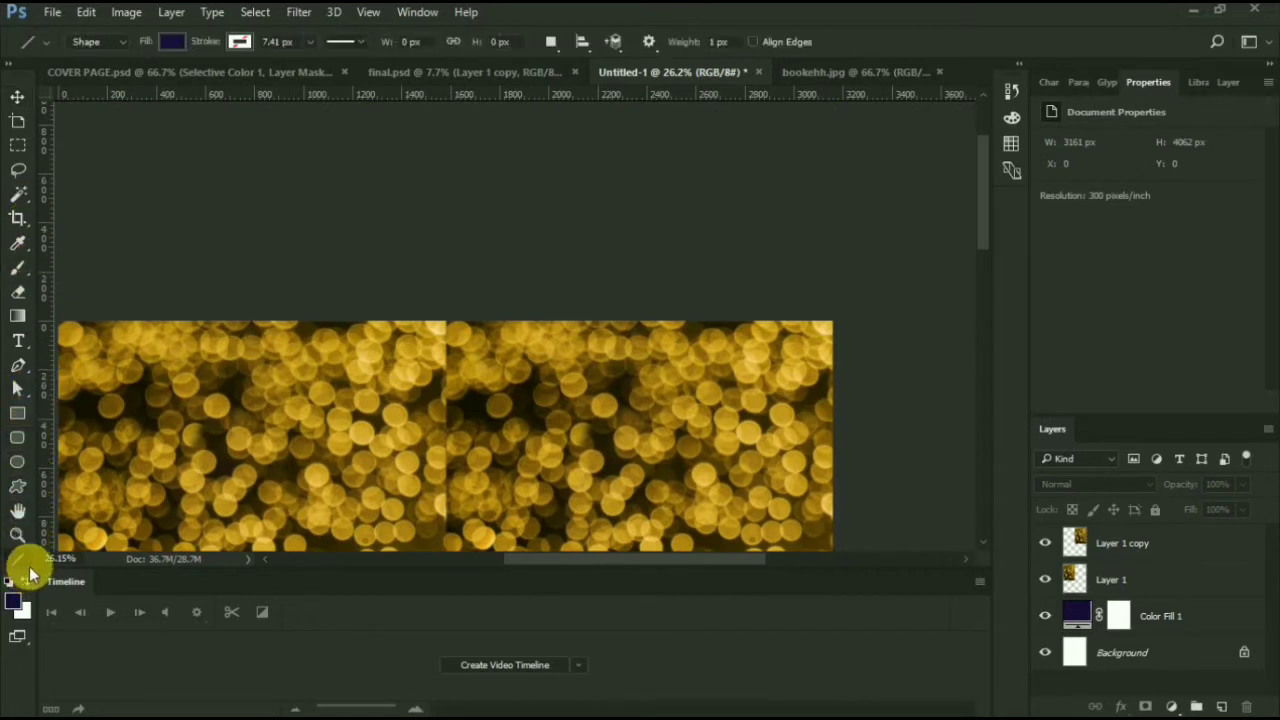
left_click(30, 575)
left_click(96, 323)
scroll(439, 330, "down", 2)
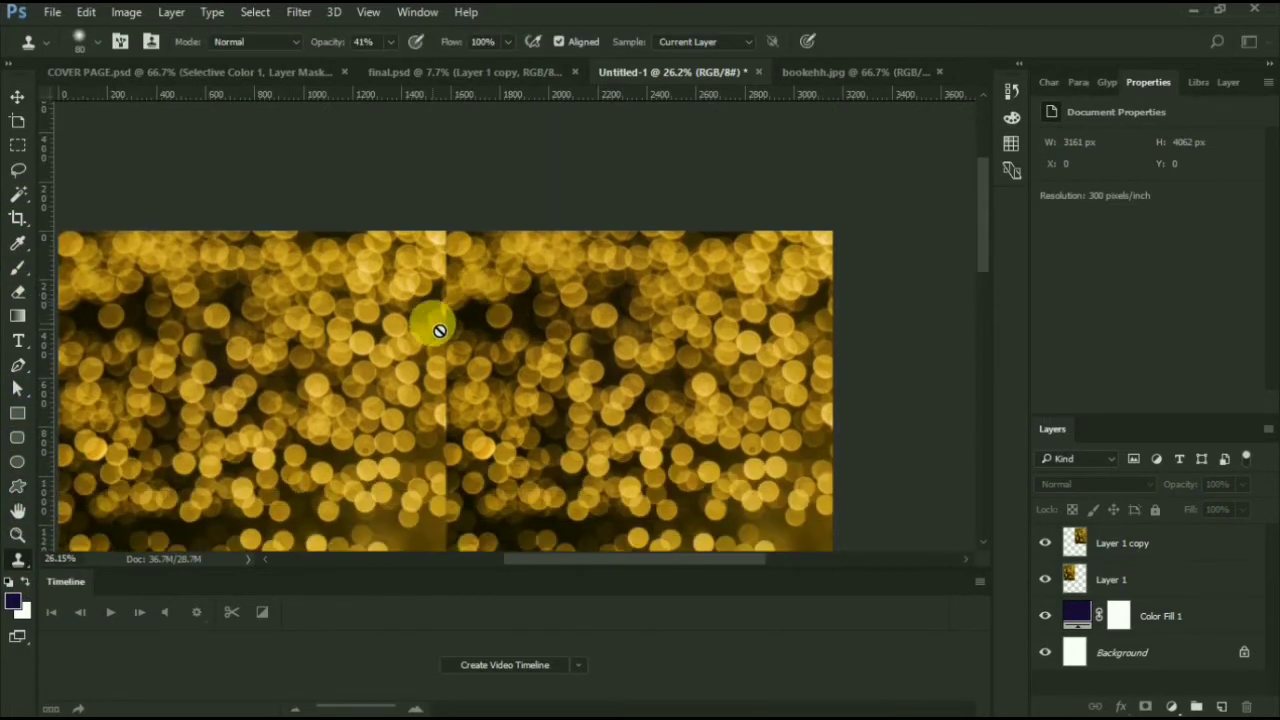
left_click(1095, 545)
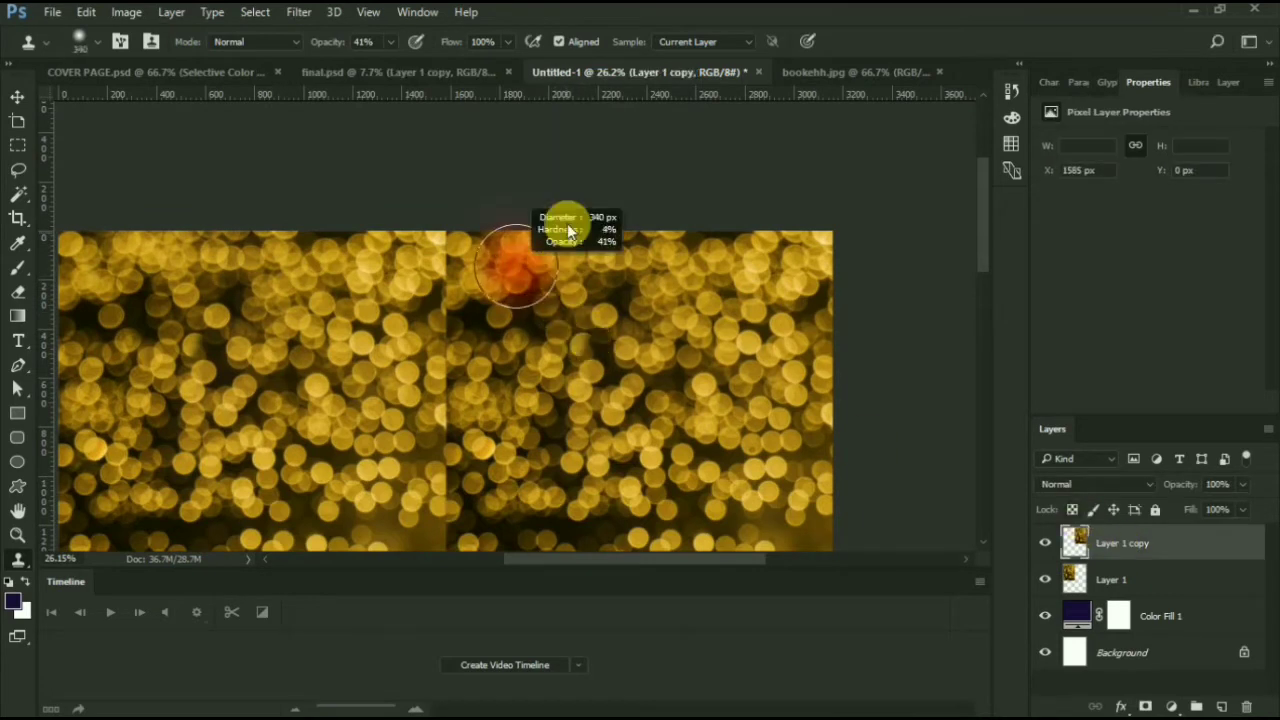
Try to clone bokeh lights over the top of the vertical seam with a 340 px brush, and undo the stroke
left_click(610, 287, "alt")
left_click_drag(449, 257, 451, 247)
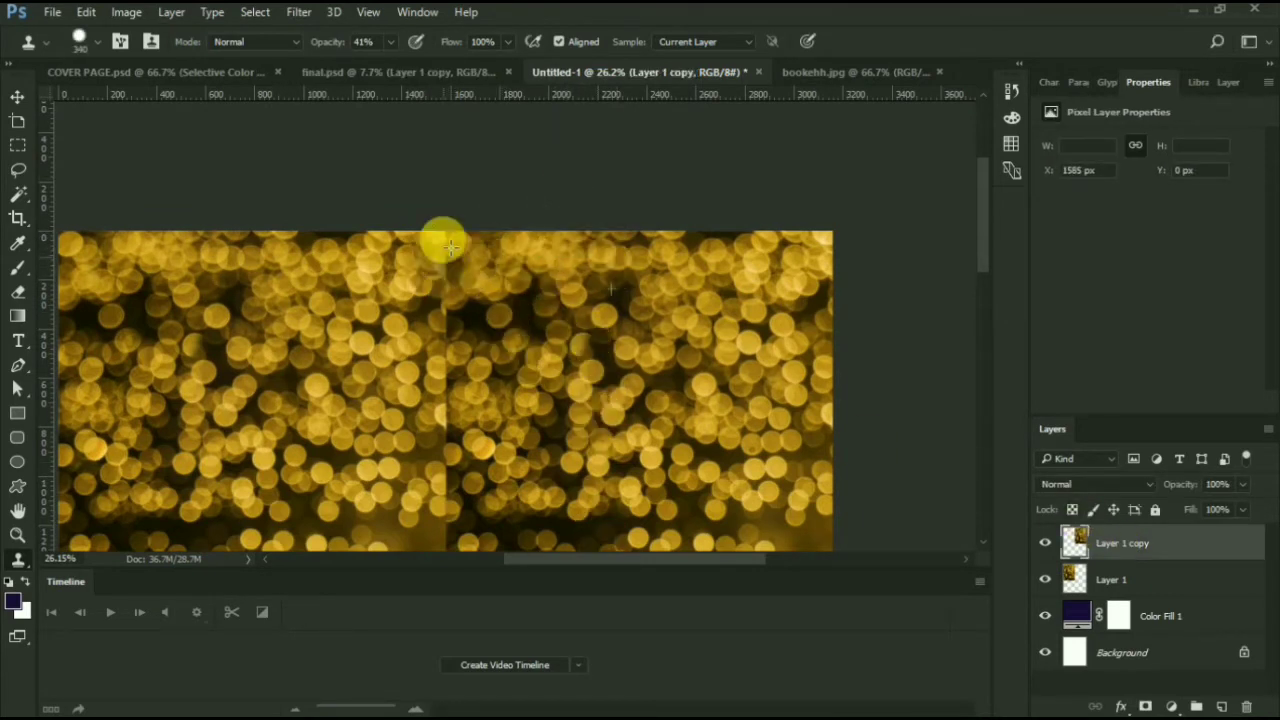
key("ctrl+z")
Set the clone brush to 309 px and 61% opacity, and clone sampled bokeh over the top end of the seam
right_click(541, 315, "alt")
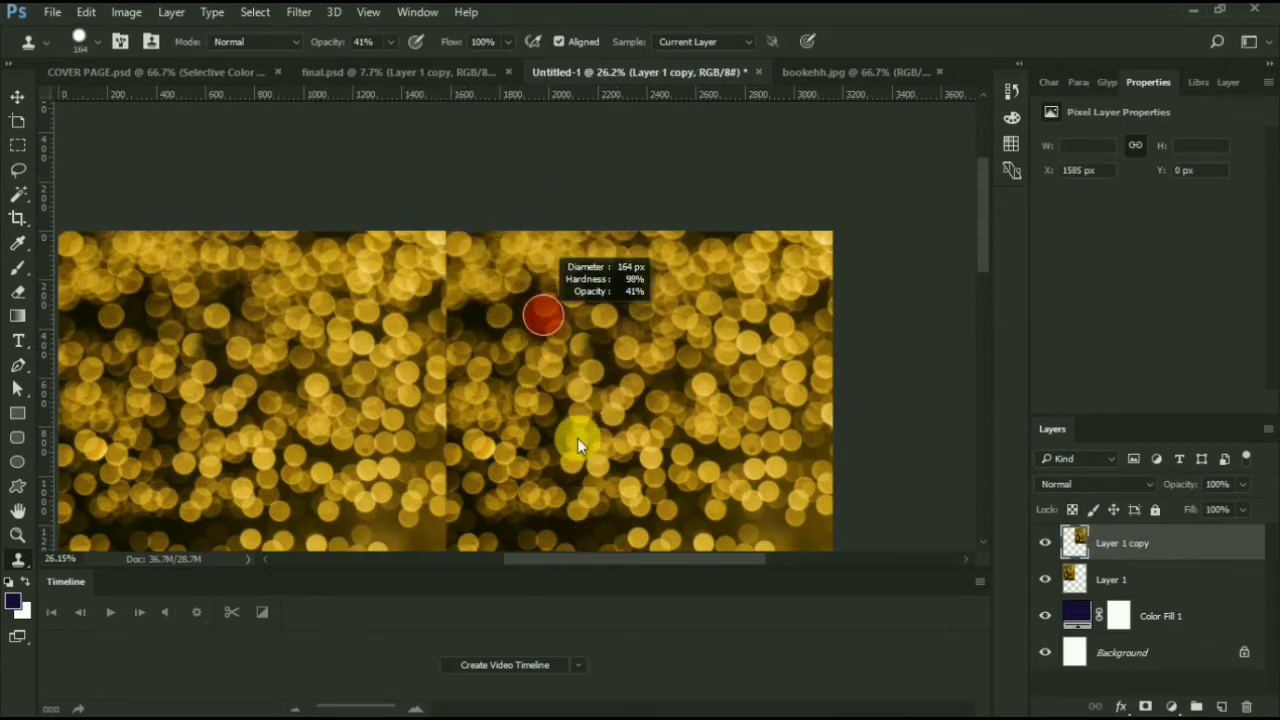
left_click_drag(329, 41, 349, 43)
right_click(519, 313, "alt")
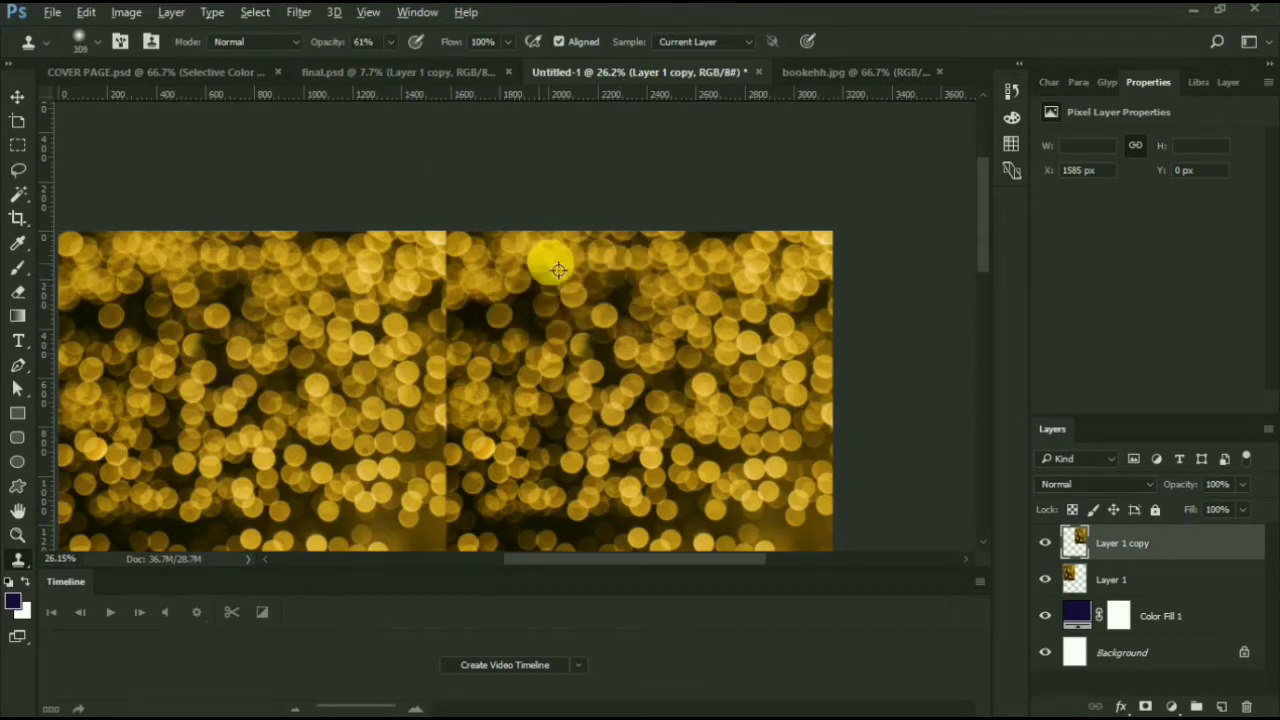
left_click(551, 311, "alt")
mouse_move(442, 248)
left_mouse_down()
mouse_move(458, 262)
mouse_move(437, 265)
left_mouse_up()
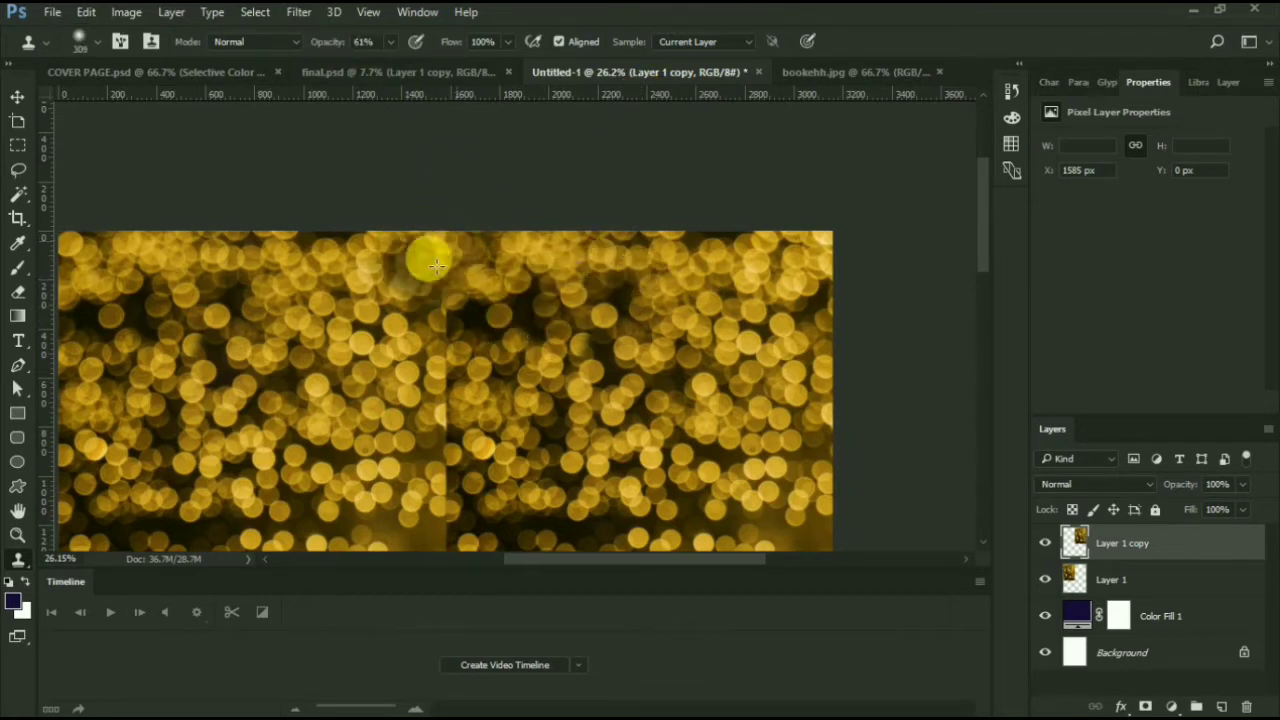
Clone bokeh lights along the seam from the lower edge of the image upwards, undoing the first stroke
scroll(460, 310, "down", 2)
scroll(409, 491, "down", 5)
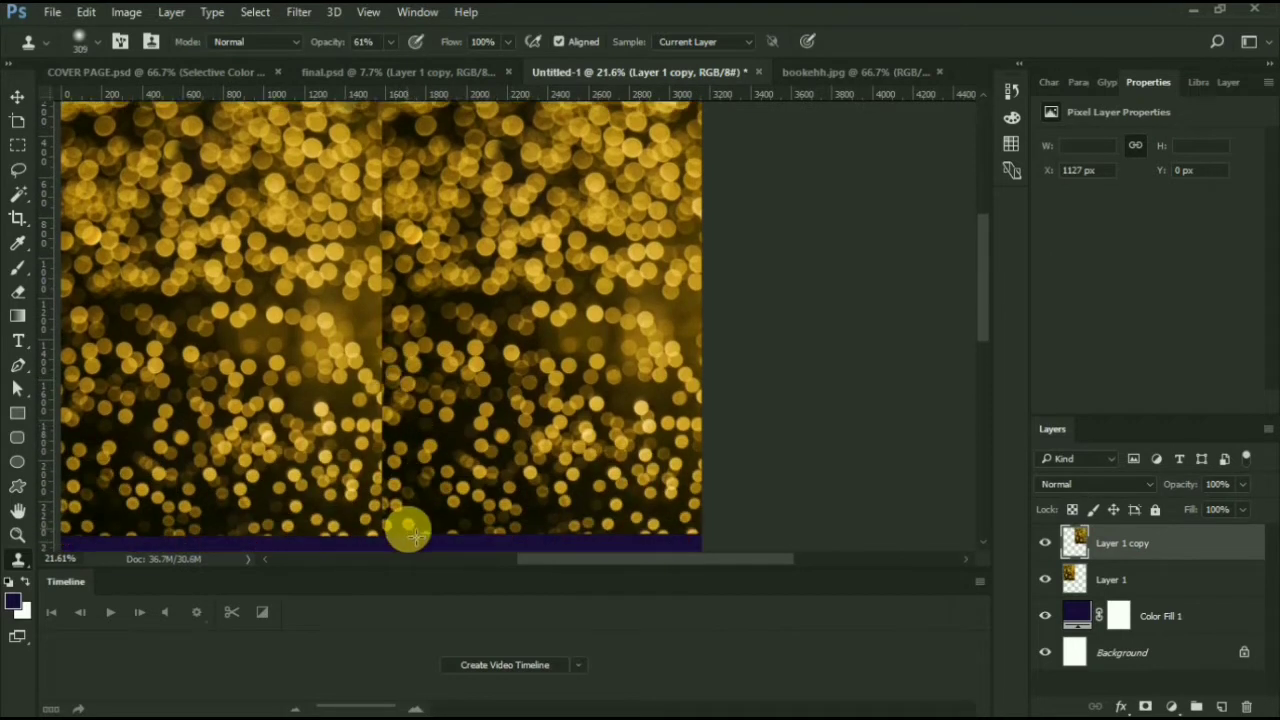
scroll(414, 535, "down", 2)
left_click_drag(388, 476, 397, 408)
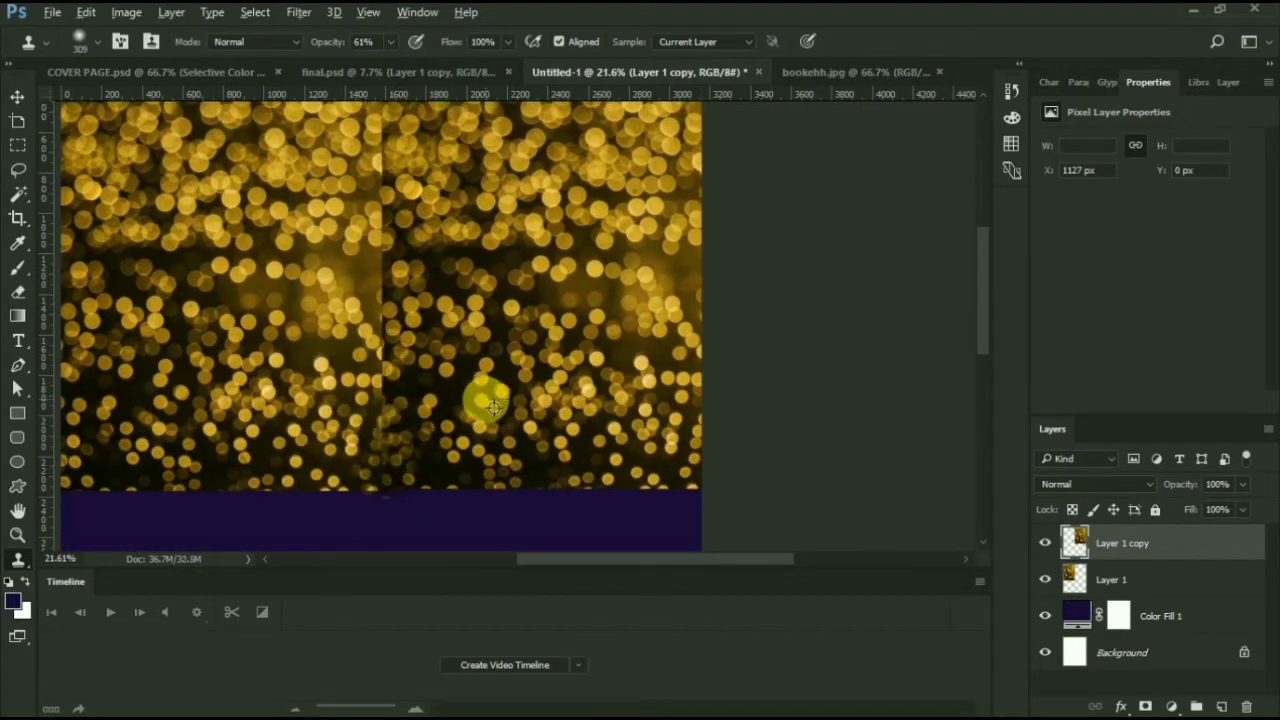
key("ctrl+z")
mouse_move(388, 476)
left_mouse_down()
mouse_move(378, 390)
mouse_move(392, 346)
mouse_move(379, 361)
mouse_move(362, 298)
mouse_move(381, 312)
mouse_move(382, 228)
left_mouse_up()
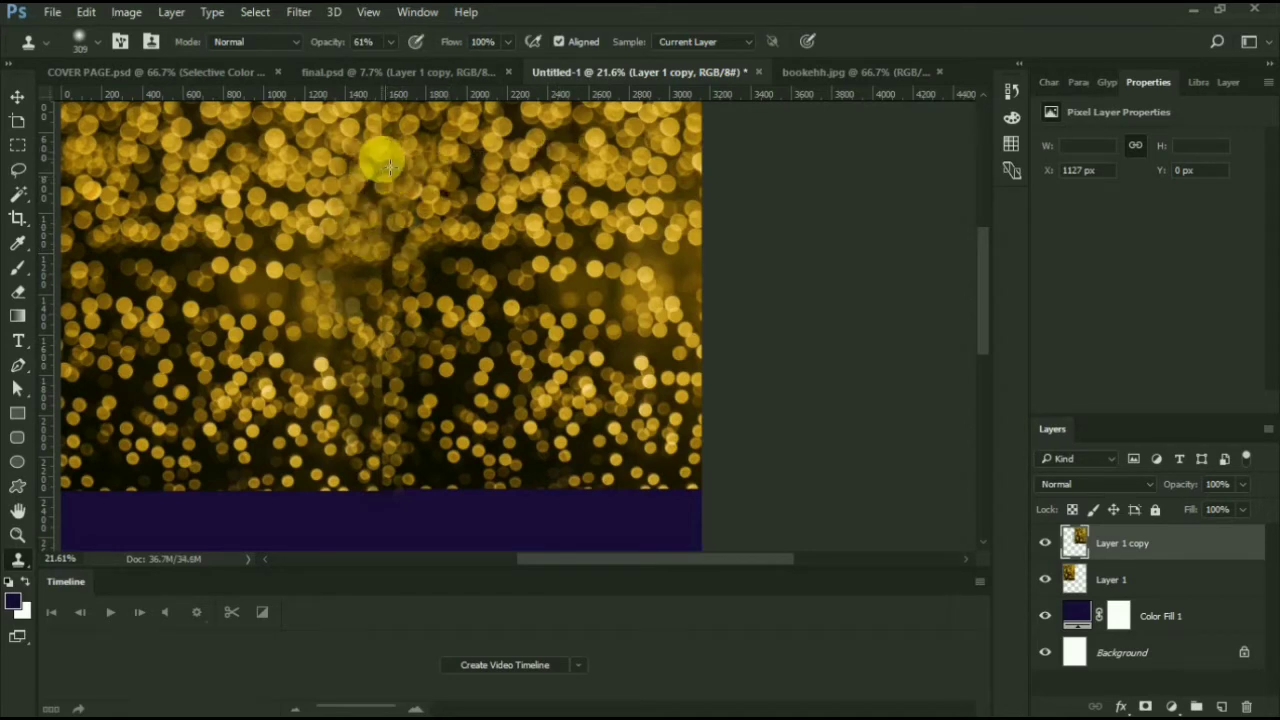
Touch up the remaining traces of the seam near the upper edge and in the lower part of the bokeh
scroll(390, 170, "up", 5)
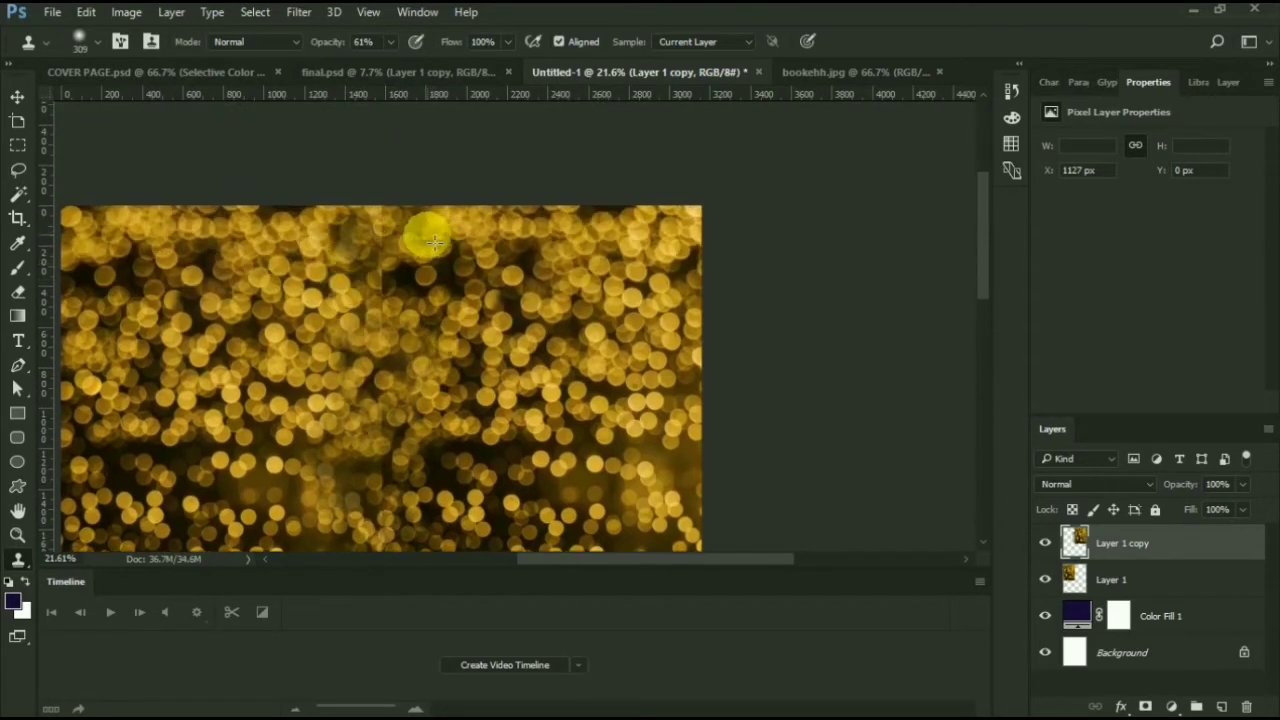
left_click(520, 229, "alt")
left_click_drag(388, 238, 391, 268)
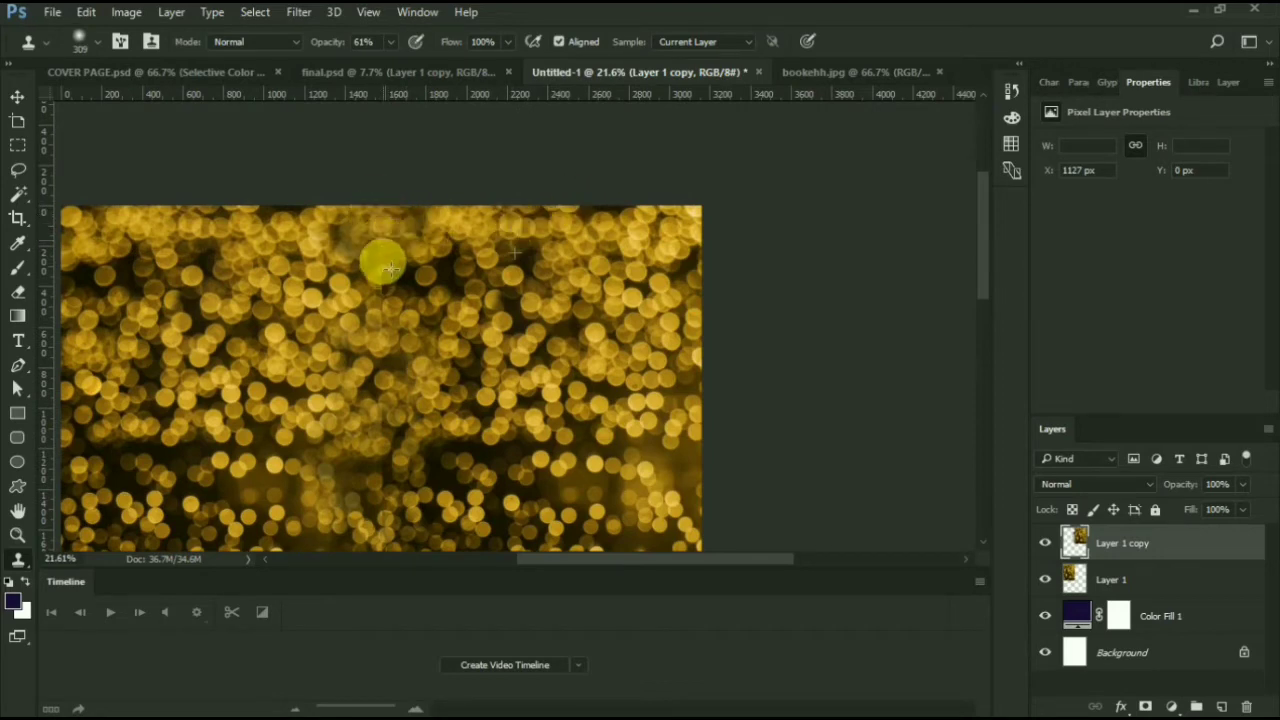
scroll(449, 409, "down", 3, "alt")
scroll(457, 400, "up", 6, "alt")
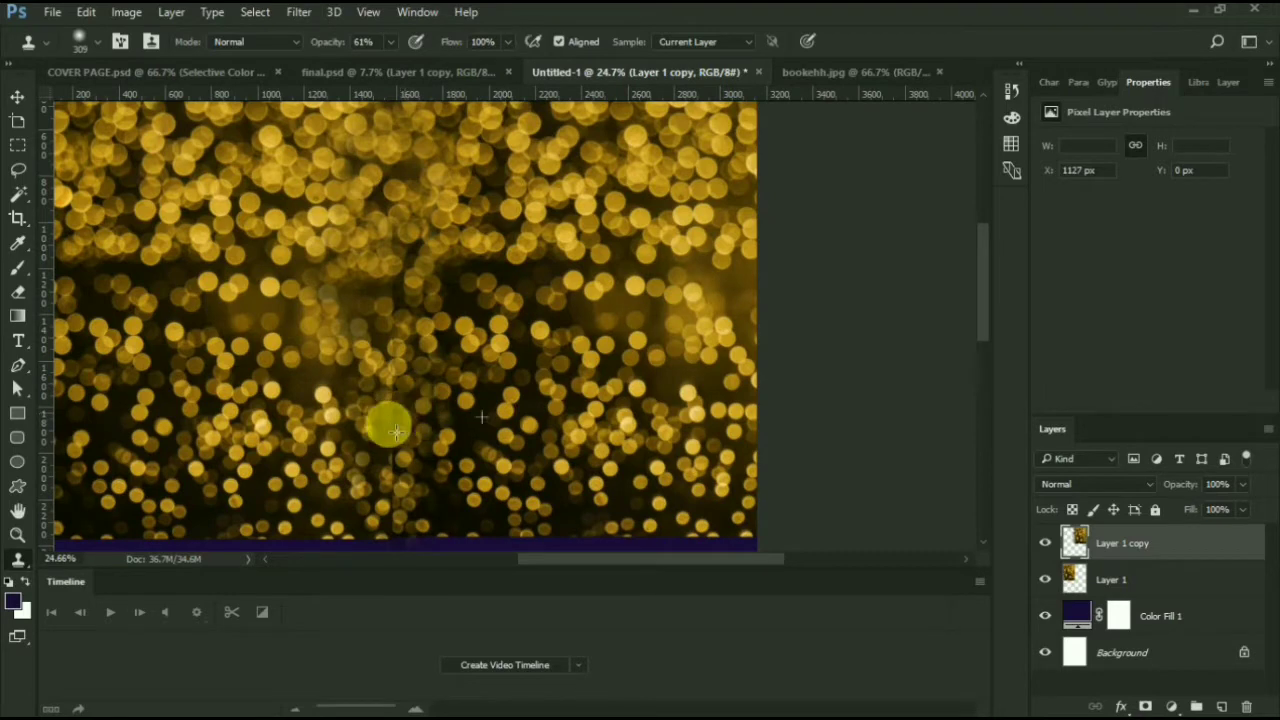
mouse_move(396, 432)
left_mouse_down()
mouse_move(376, 431)
mouse_move(394, 429)
left_mouse_up()
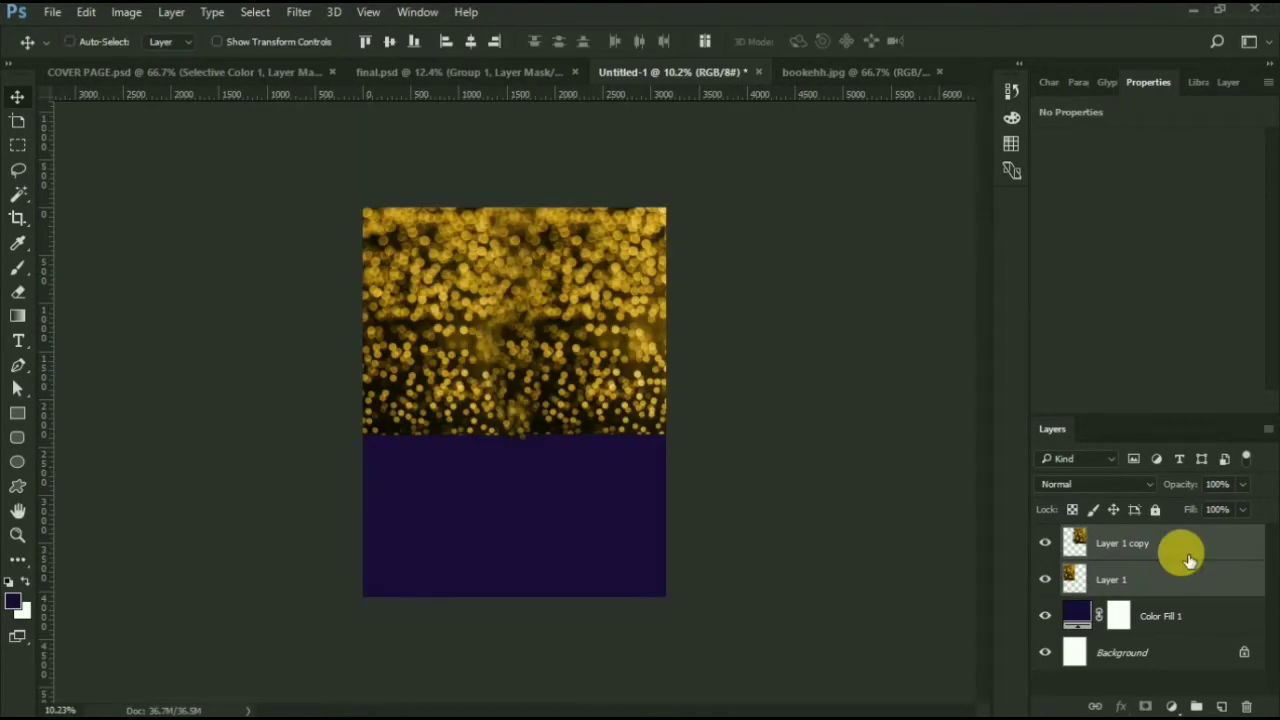
Merge the two bokeh layers into one and add a new empty layer above it
key("ctrl+e")
key("ctrl+plus")
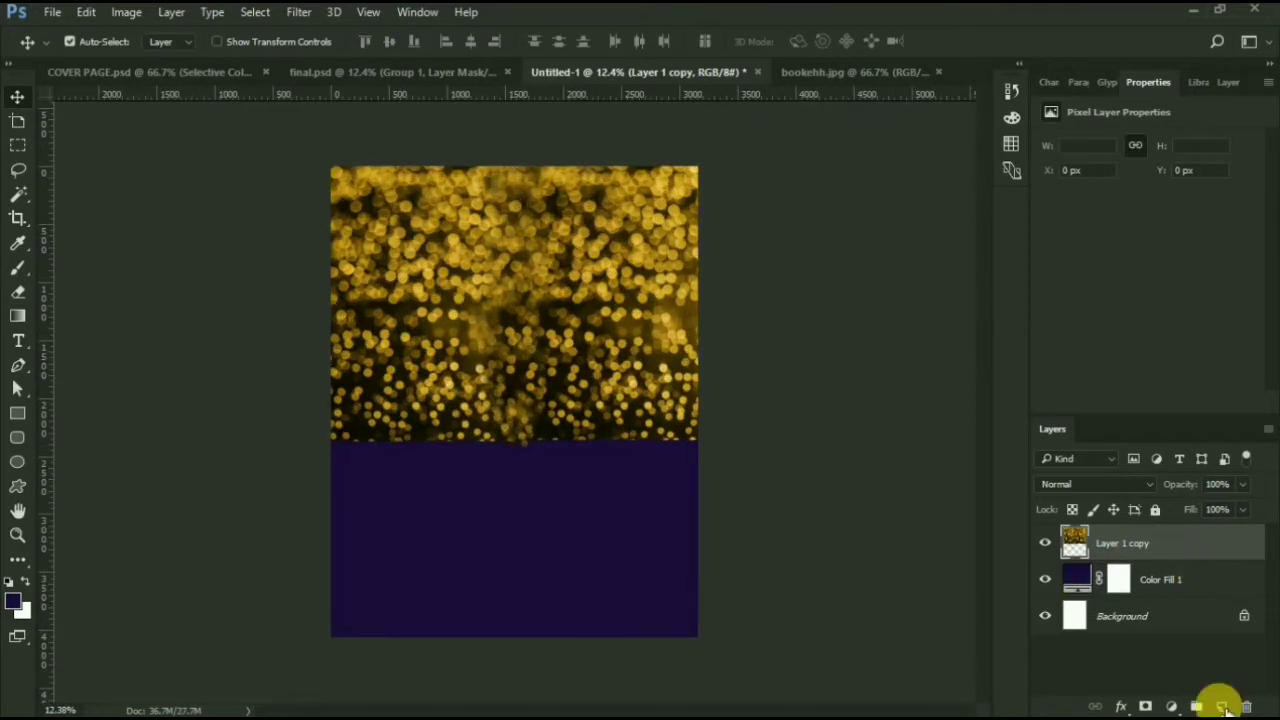
left_click(1223, 707)
Customise the foreground-to-transparent gradient, moving the dark purple colour stop to 40% and its opacity stop close to the middle
left_click(17, 316)
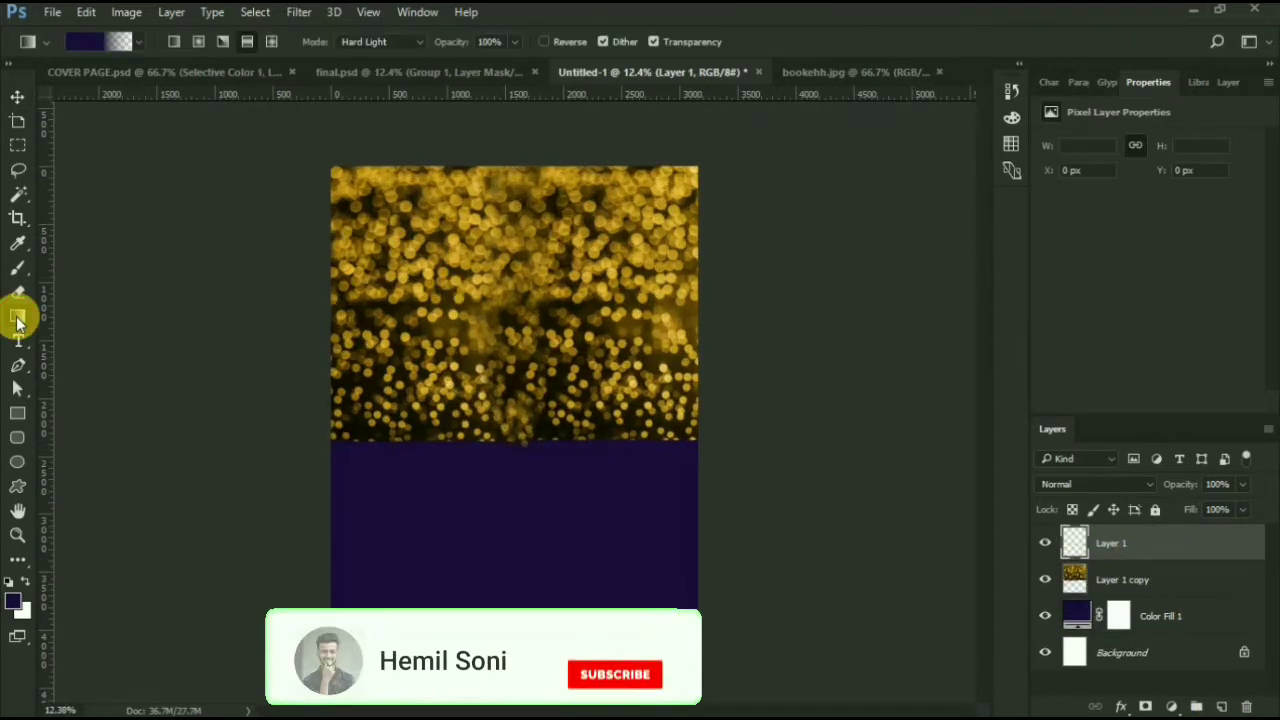
left_click(140, 41)
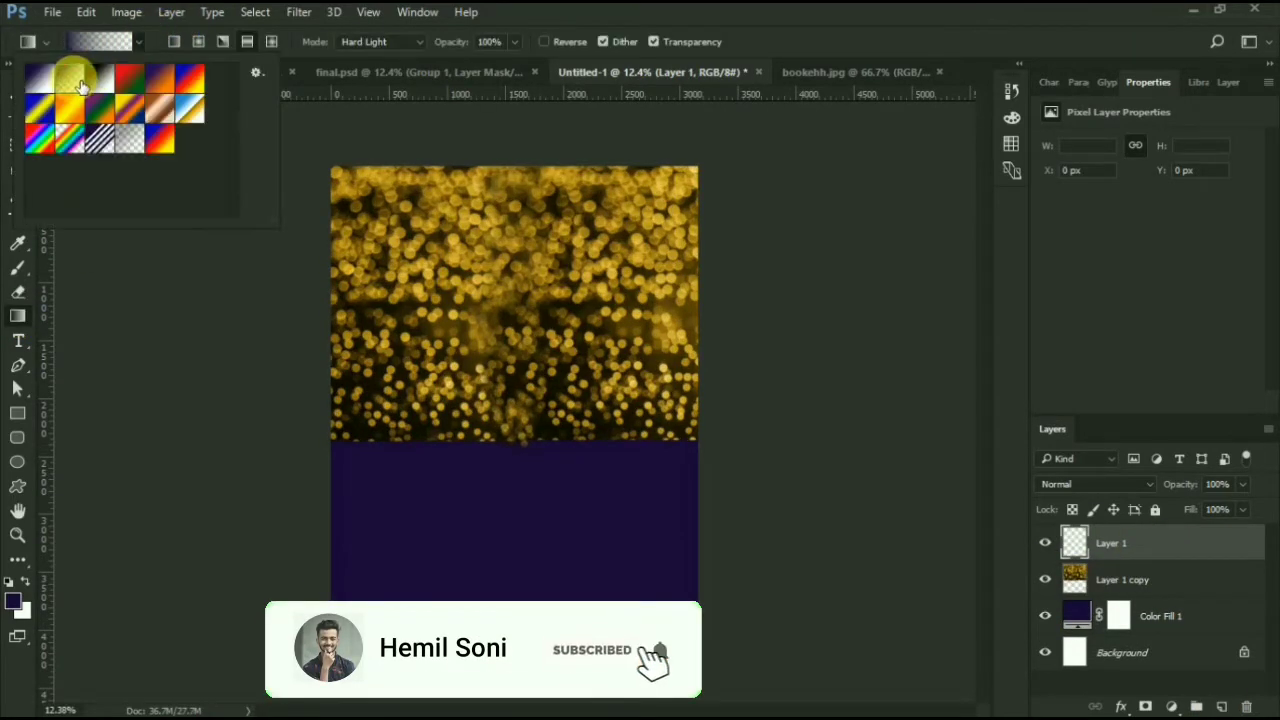
left_click(93, 42)
left_click_drag(889, 440, 947, 438)
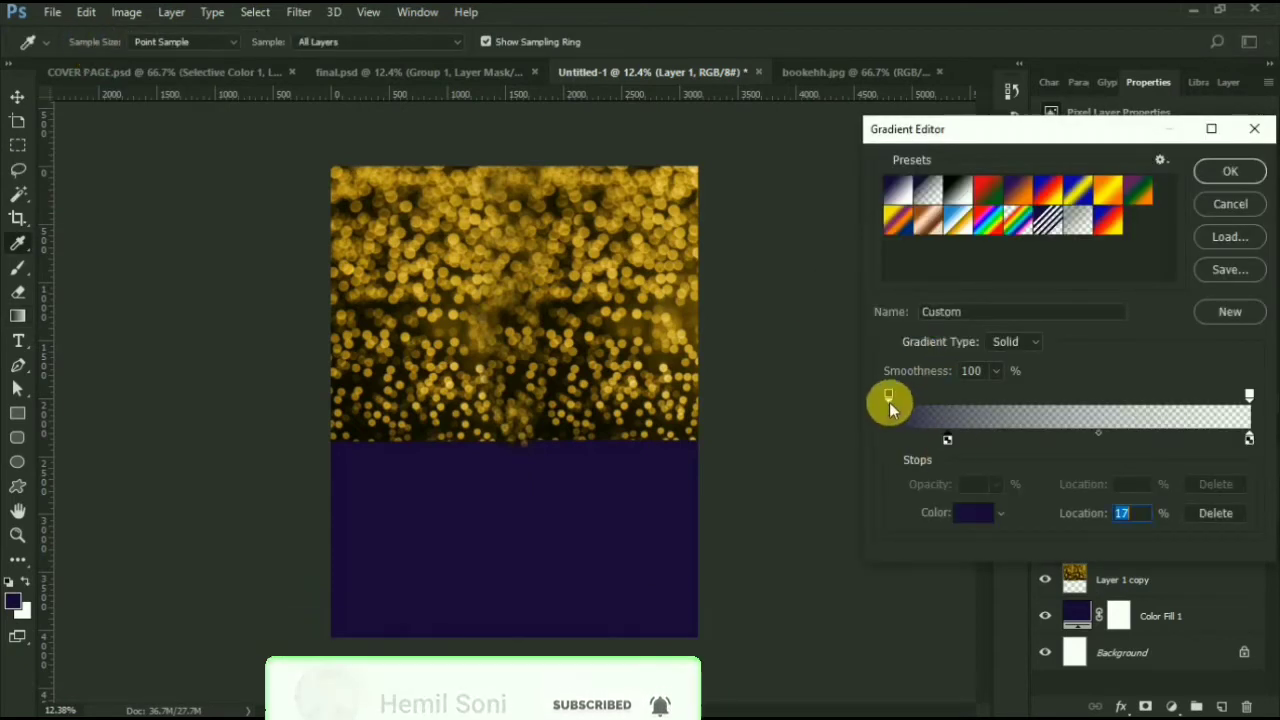
left_click_drag(888, 396, 978, 394)
left_click_drag(947, 438, 1032, 443)
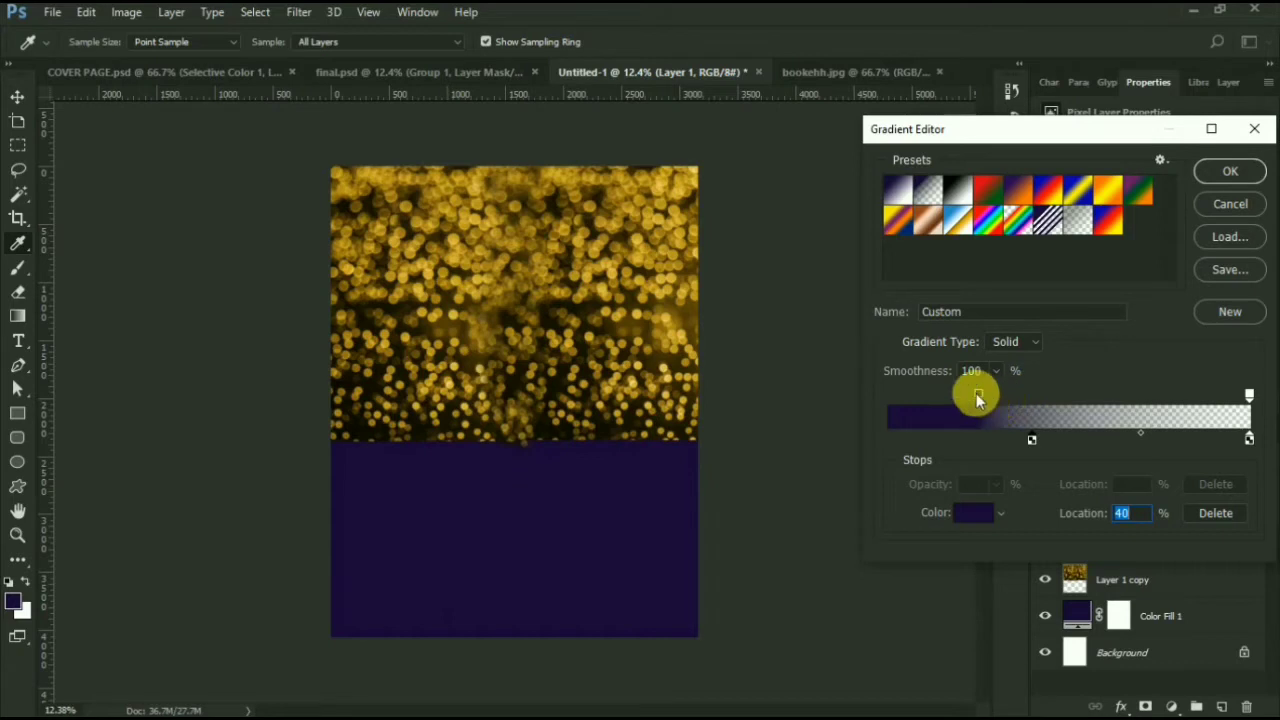
left_click_drag(978, 396, 1053, 395)
left_click(1245, 171)
Draw the gradient from near the page's lower edge up to its upper edge, and stretch it vertically beyond the page
left_click_drag(506, 606, 506, 177)
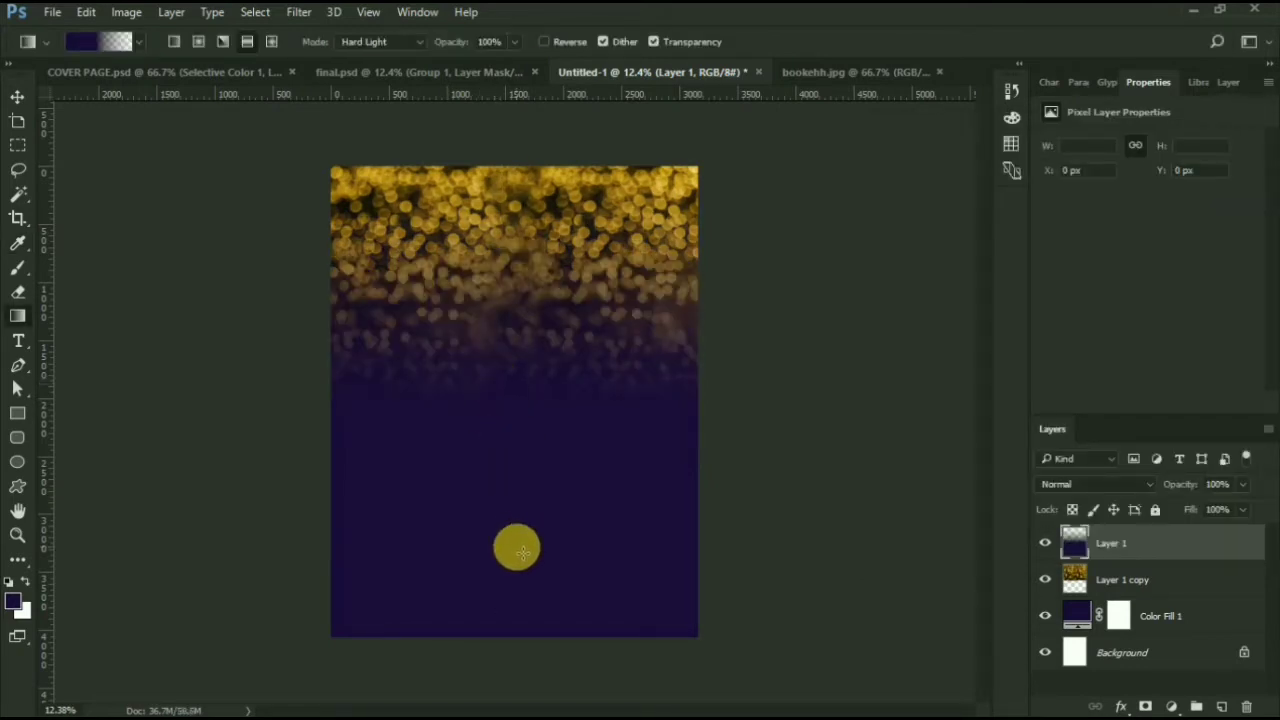
key("ctrl+t")
left_click_drag(514, 637, 525, 717)
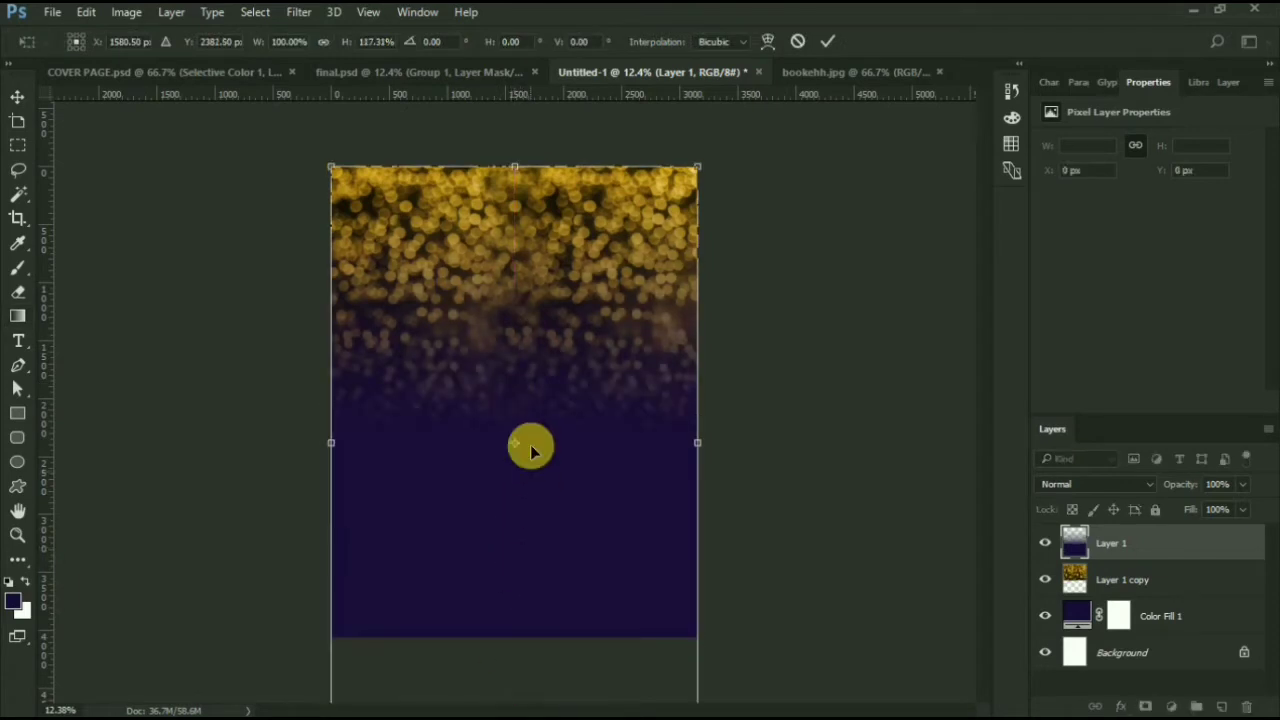
scroll(529, 500, "down", 3)
left_click_drag(516, 580, 517, 677)
left_click_drag(526, 266, 530, 229)
key("Return")
key("g")
right_click(524, 230)
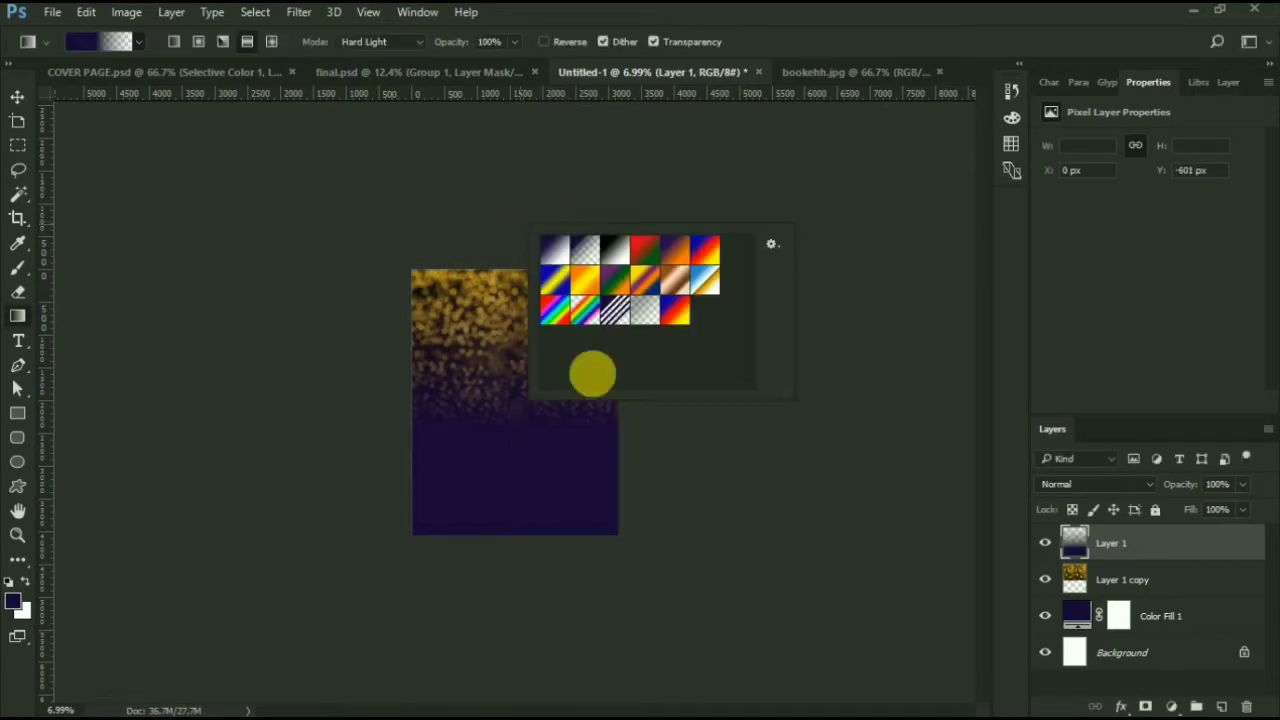
scroll(503, 357, "up", 2)
left_click(14, 97)
scroll(543, 363, "up", 2)
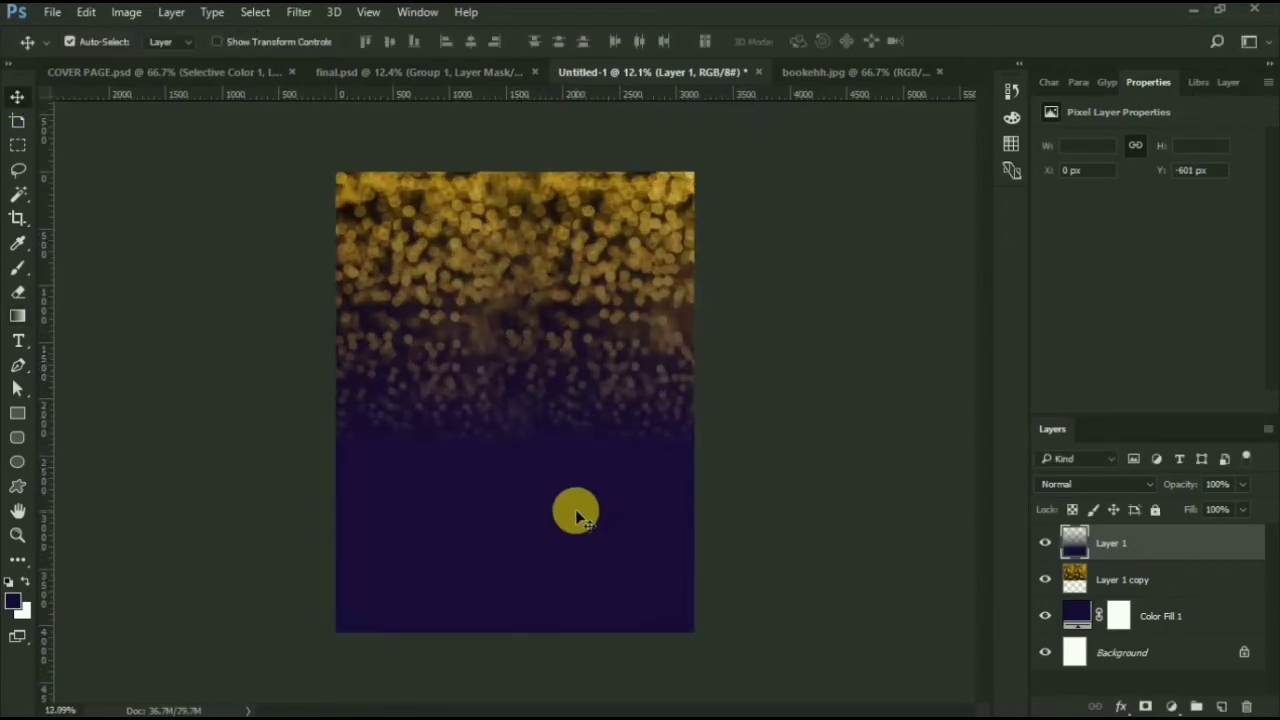
Hide the top gradient and the colour fill, and draw the purple gradient downward on a new layer above the bokeh
left_click(1150, 580)
left_click(1045, 543)
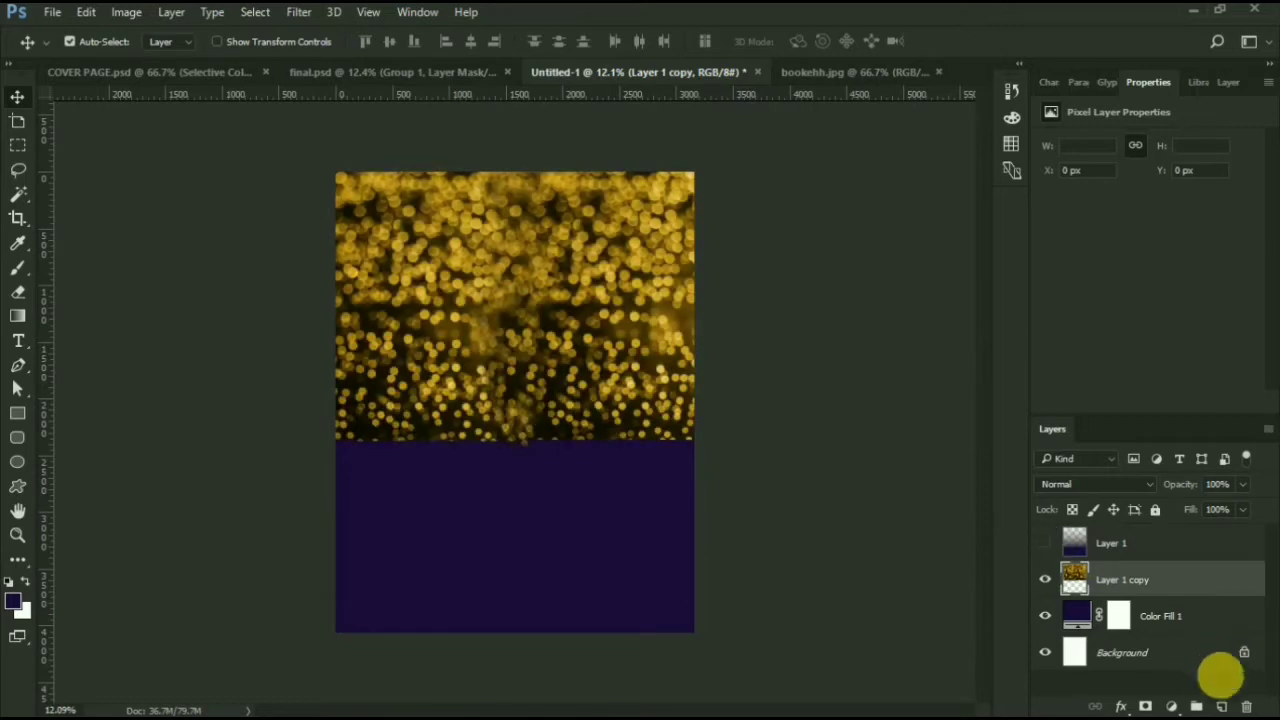
left_click(1221, 706)
left_click(1045, 652)
key("g")
left_click_drag(493, 202, 488, 622)
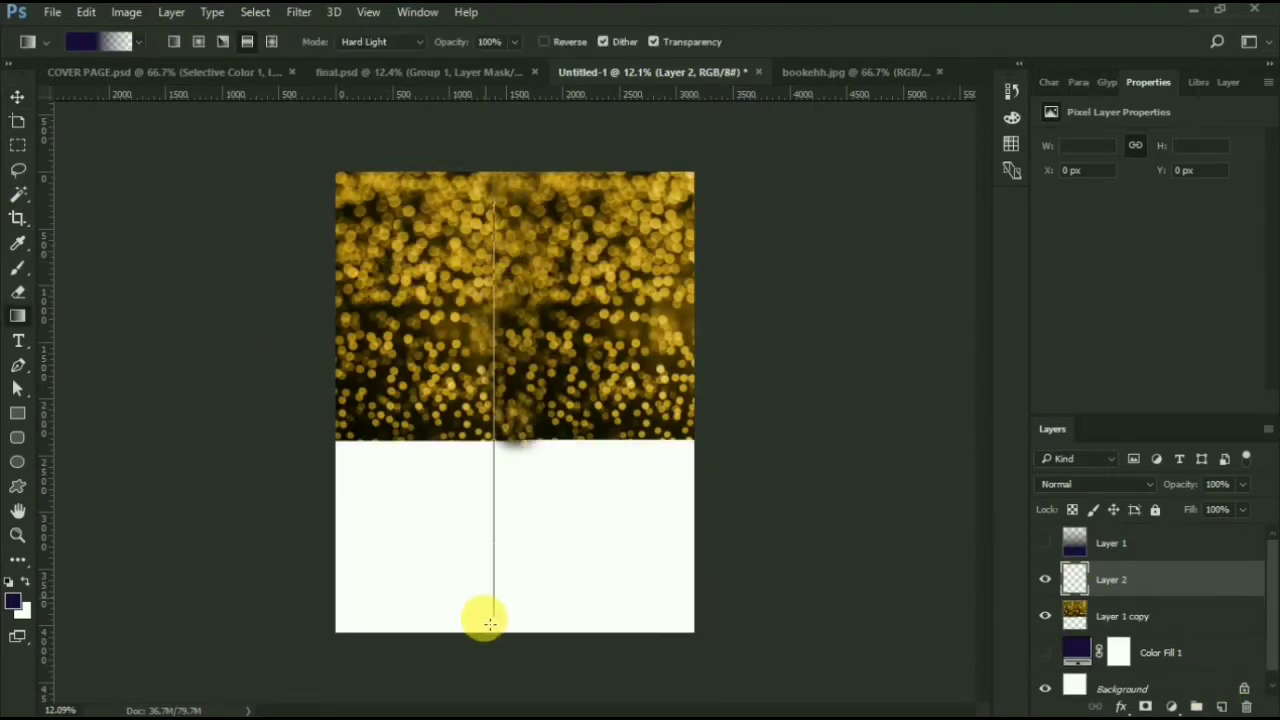
left_click_drag(400, 598, 400, 596)
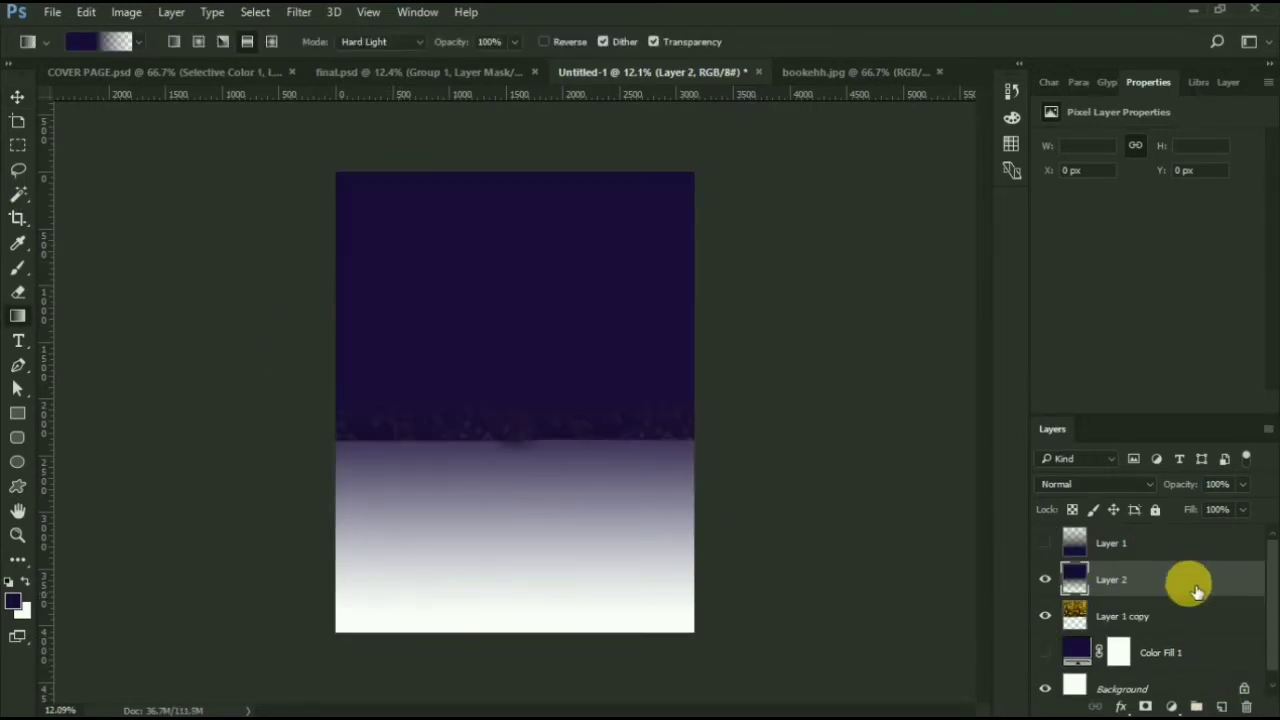
Try clipping the new gradient layer to the bokeh layer, and undo the clipping
right_click(1150, 590)
left_click(983, 340)
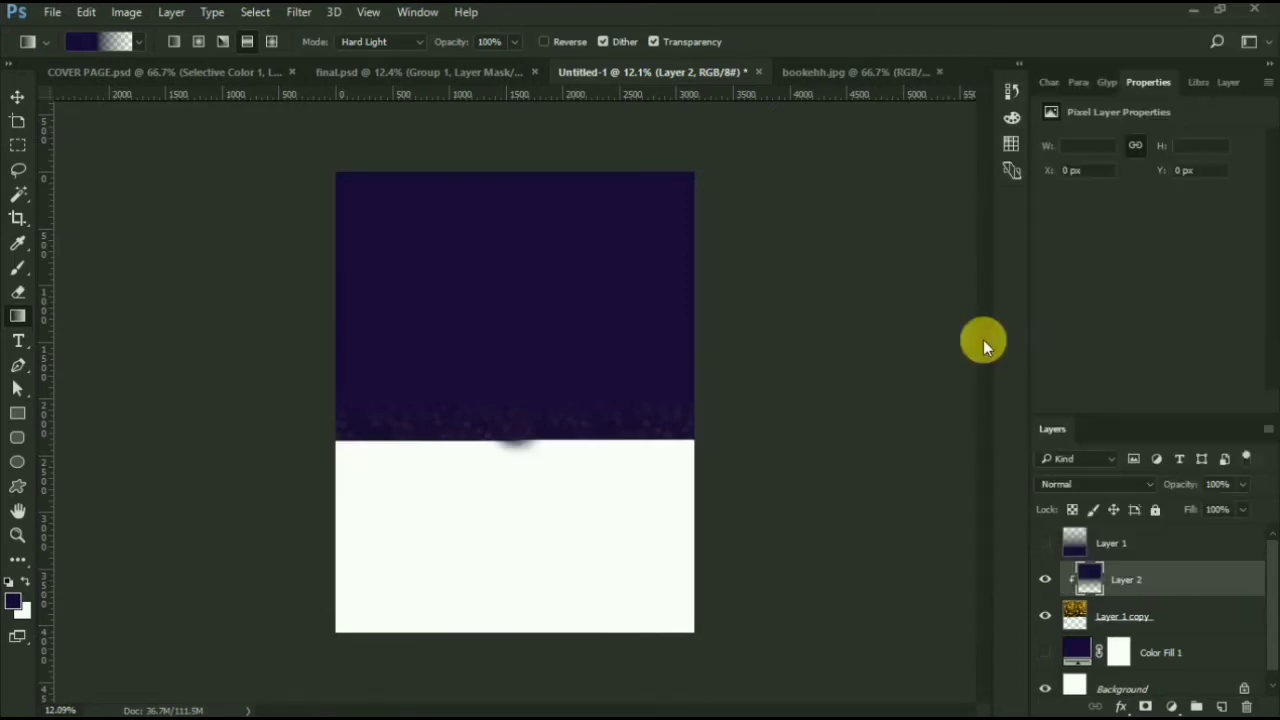
key("ctrl+z")
Place the bokeh layer above the new gradient, clip it to that gradient, and show the colour fill and top gradient again
left_click_drag(1208, 625, 1180, 569)
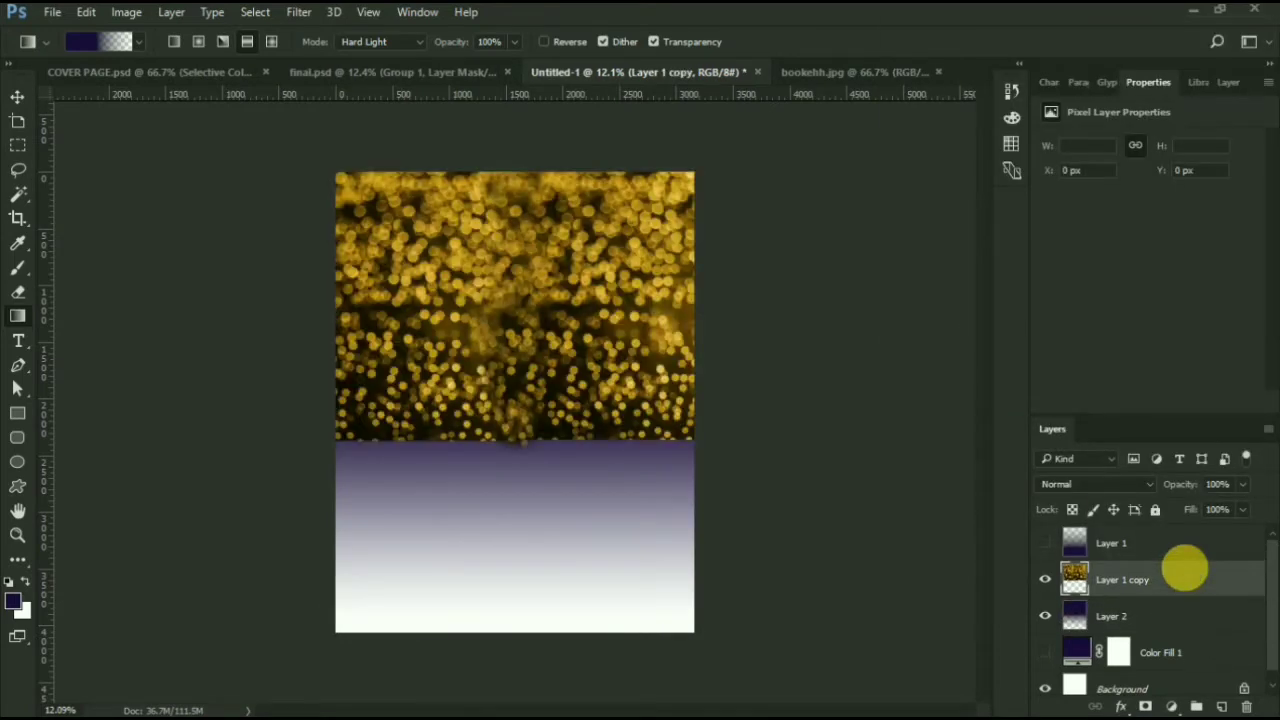
right_click(1180, 569)
left_click(937, 476)
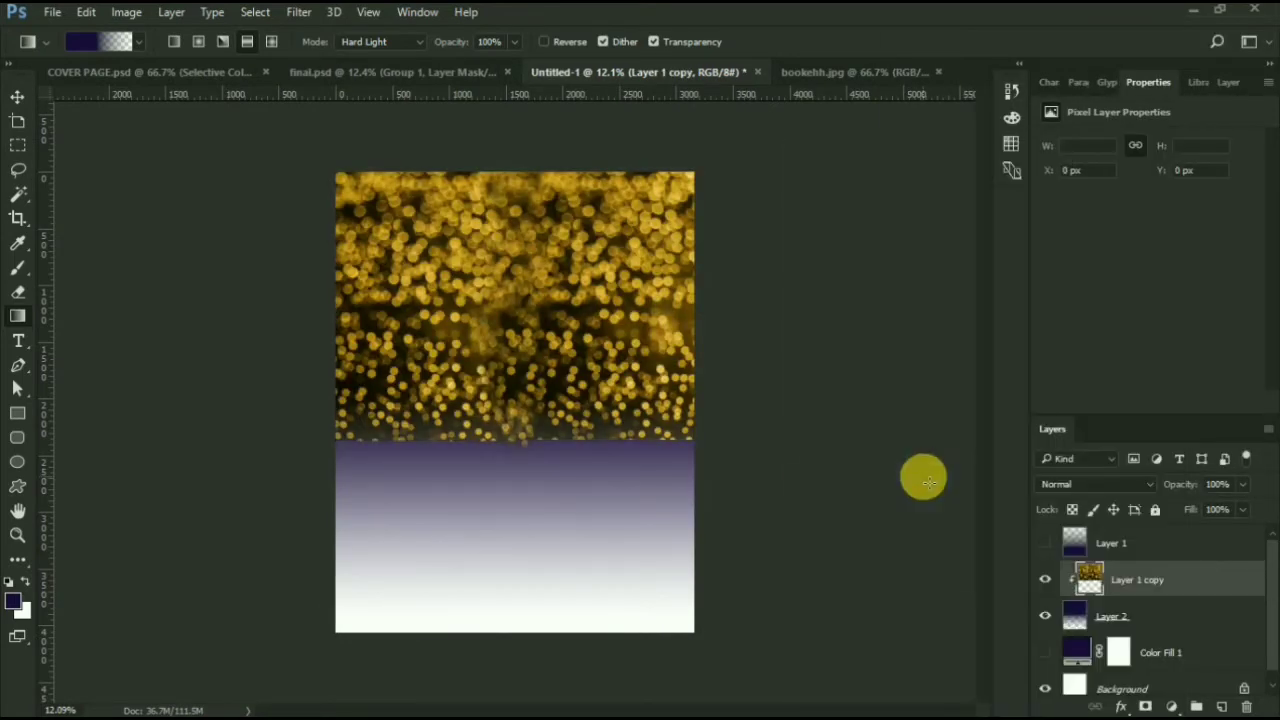
left_click(1043, 654)
left_click(1045, 544)
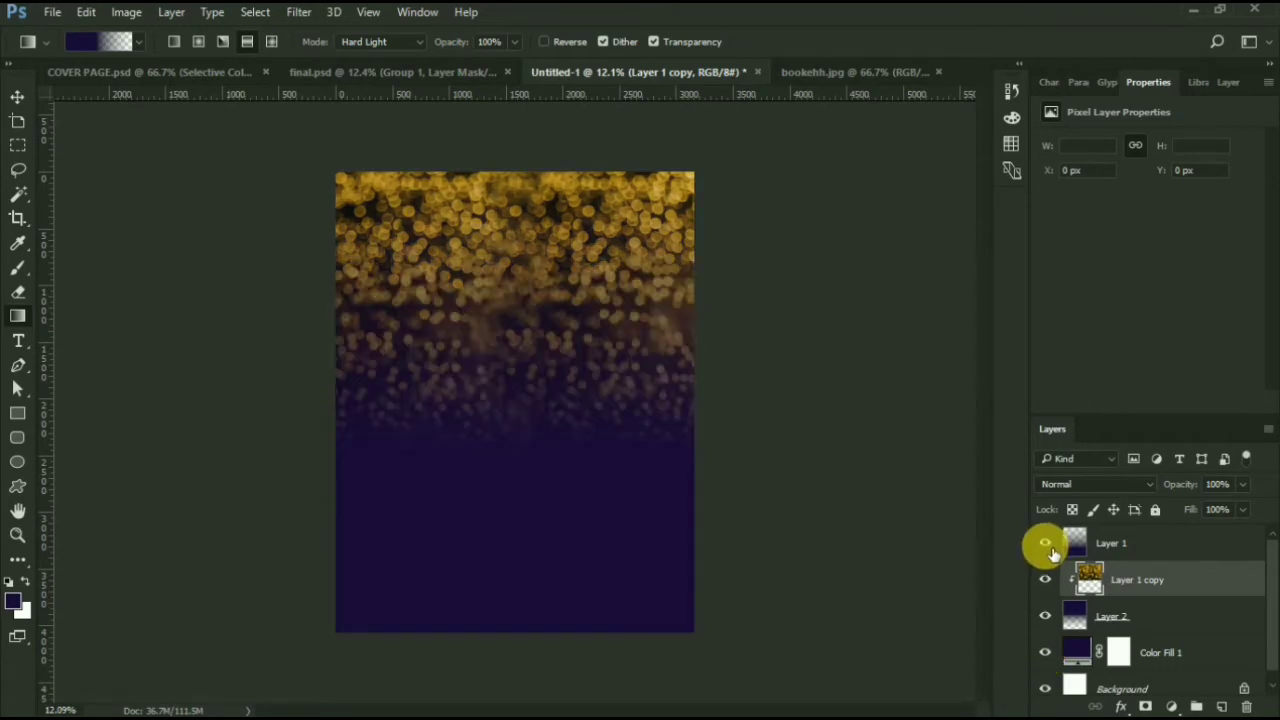
Move the clipping gradient layer upward beyond the page's upper edge, to about Y -1096 px
left_click(1145, 612)
key("ctrl+t")
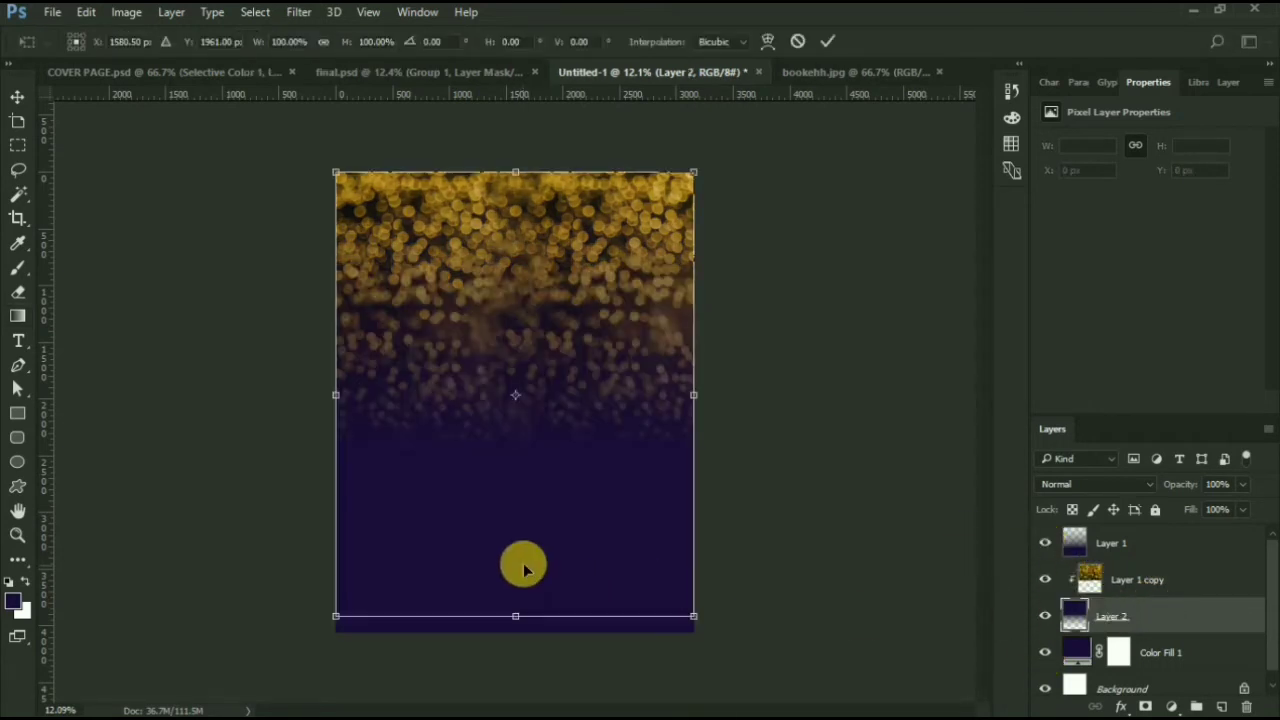
left_click_drag(526, 570, 522, 438)
key("Return")
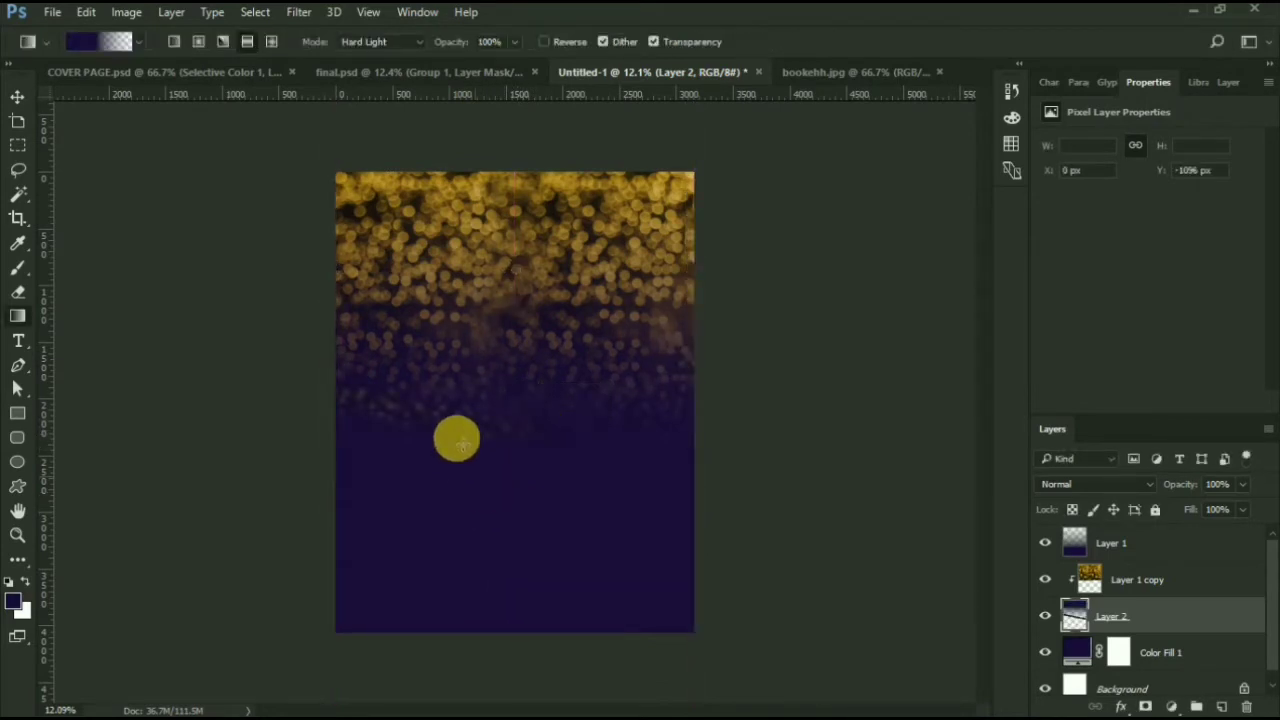
left_click(16, 99)
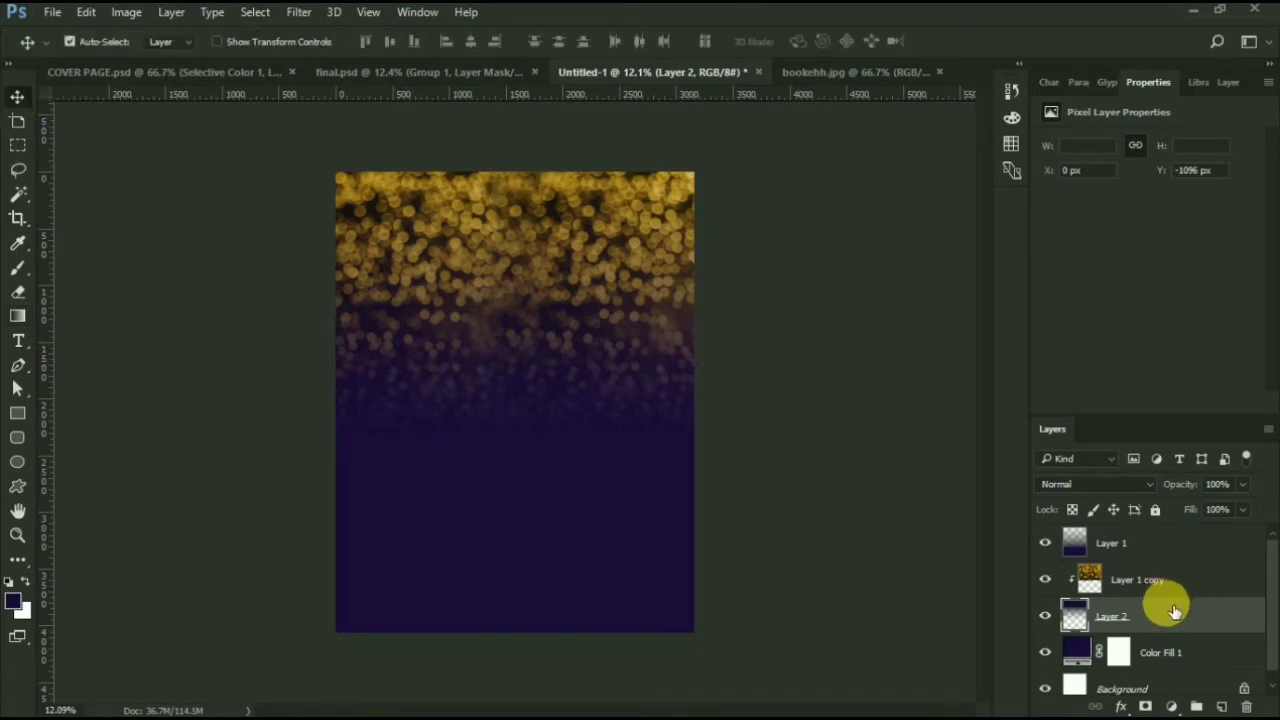
Enlarge the clipped bokeh layer to about 148% and shift it slightly upward over the page
left_click(1150, 578)
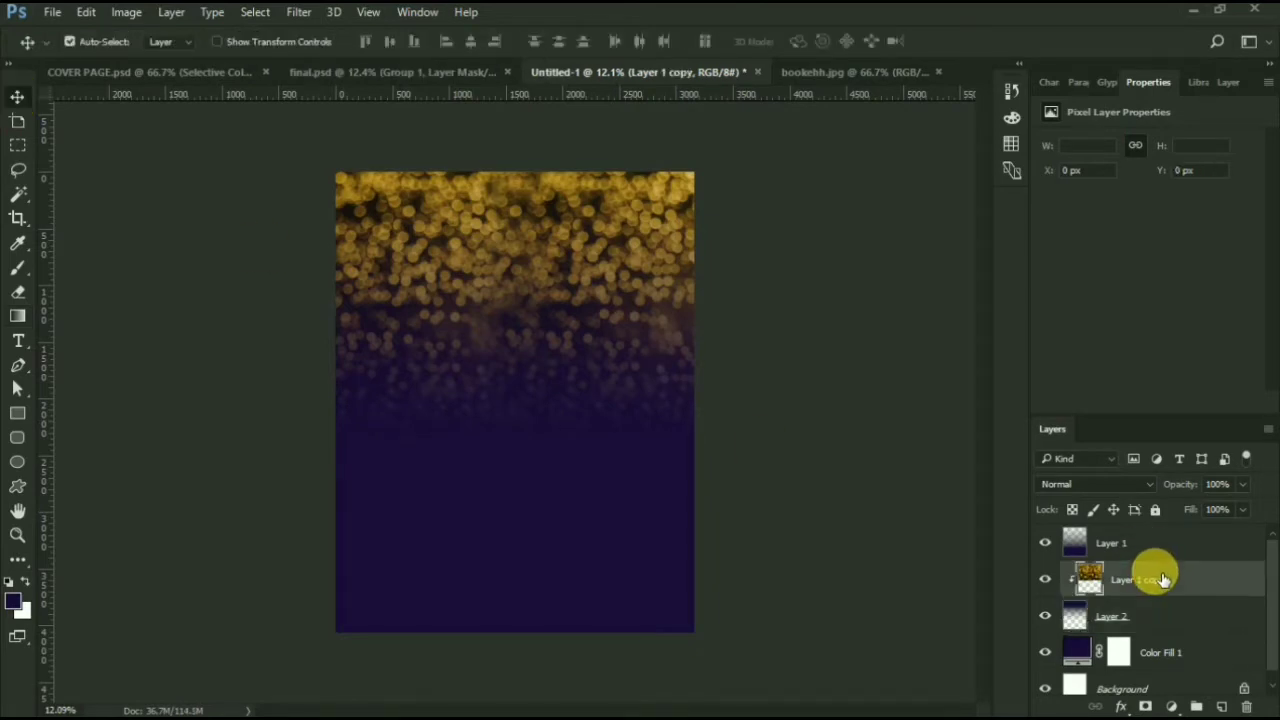
key("ctrl+t")
left_click_drag(697, 462, 860, 617)
left_click_drag(630, 505, 630, 470)
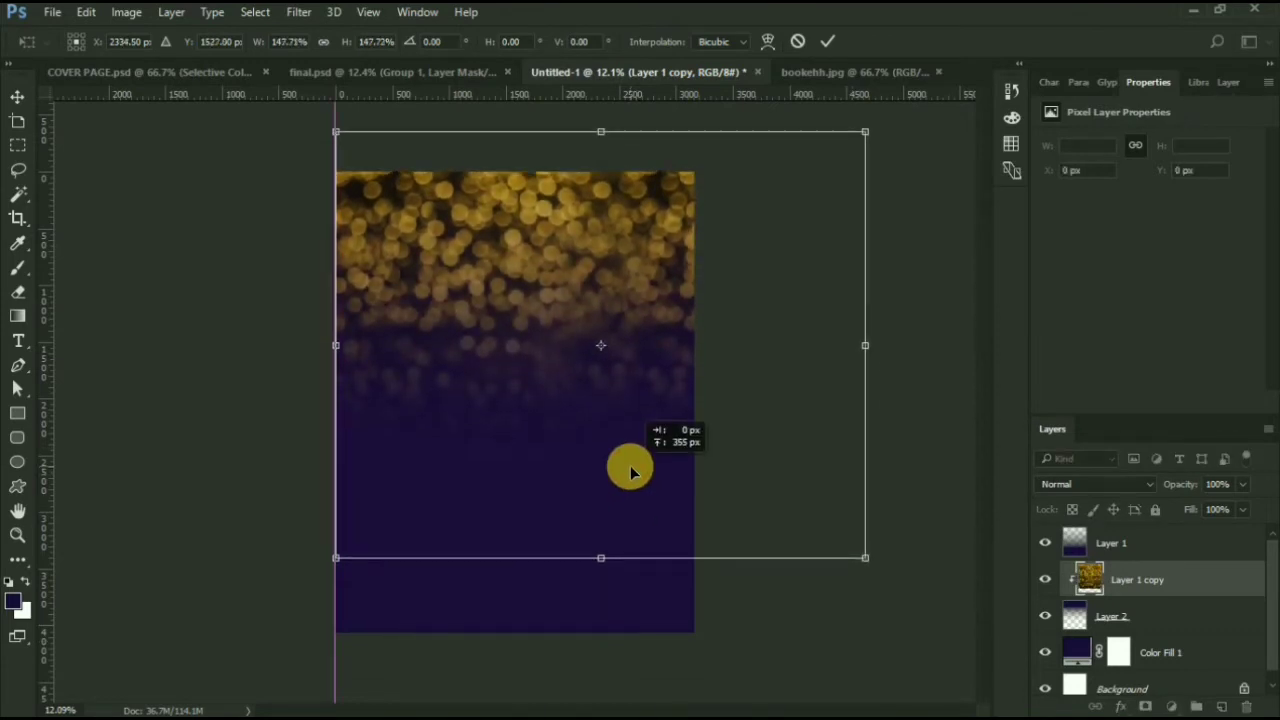
key("Return")
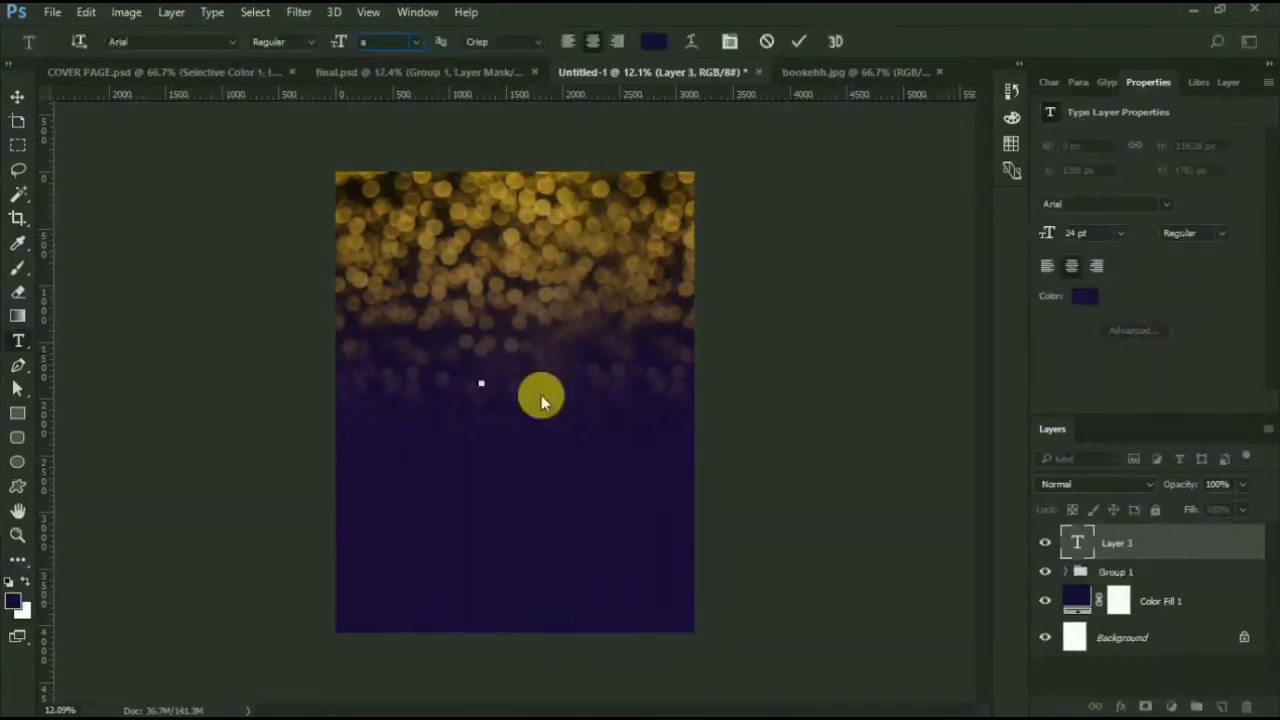
Start a centred Arial text line near the middle of the page with size 24 pt and white colour
type("24")
key("Return")
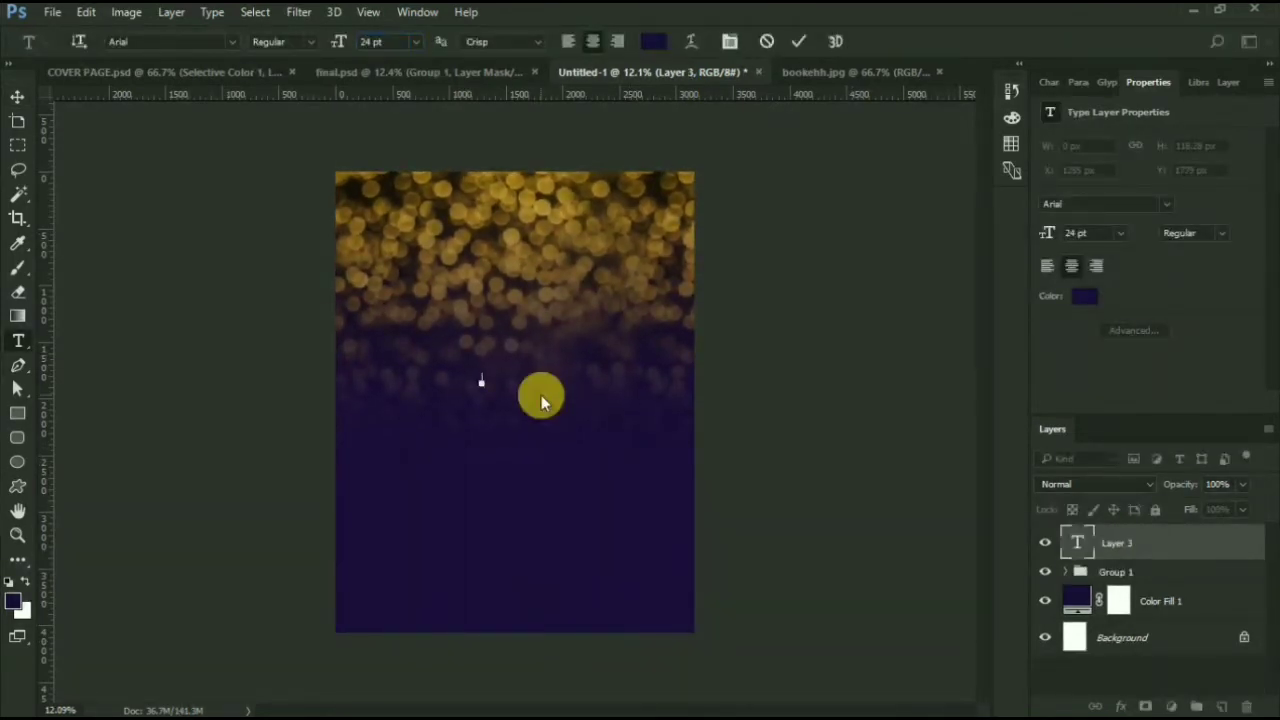
left_click(481, 384)
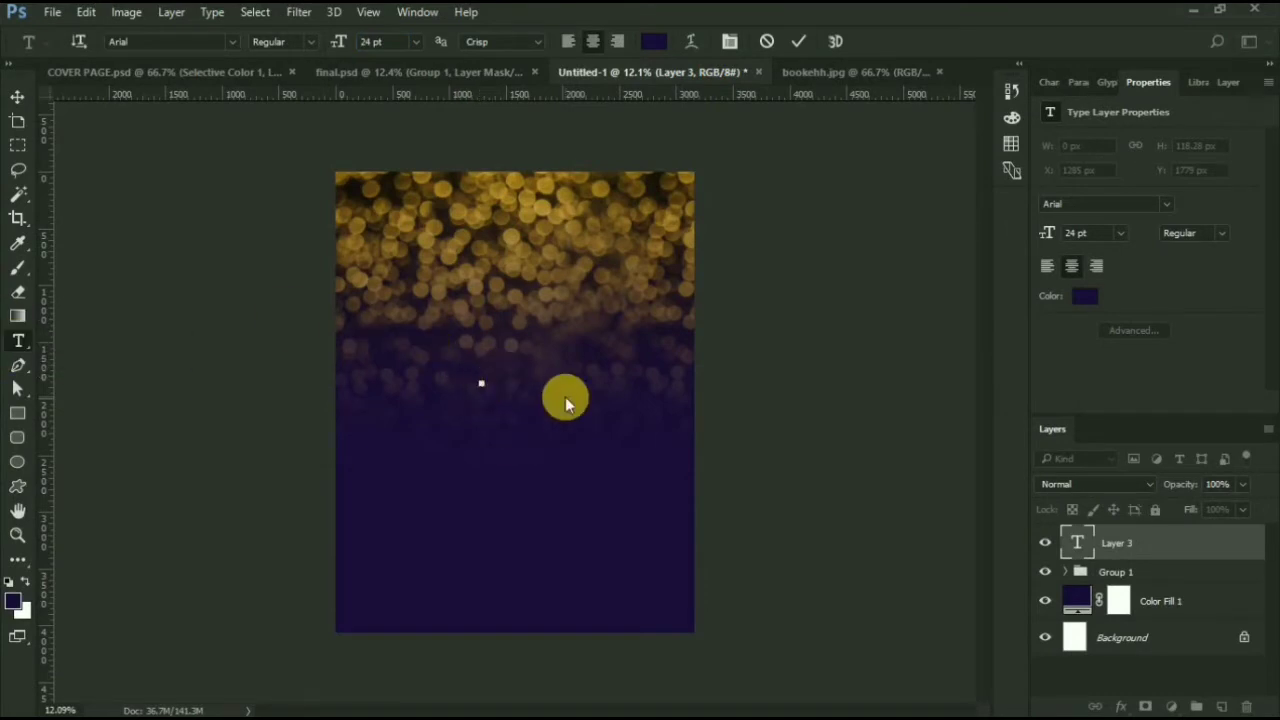
type("COVER PAGE")
key("ctrl+a")
key("BackSpace")
left_click(653, 41)
left_click(706, 153)
left_click(1122, 145)
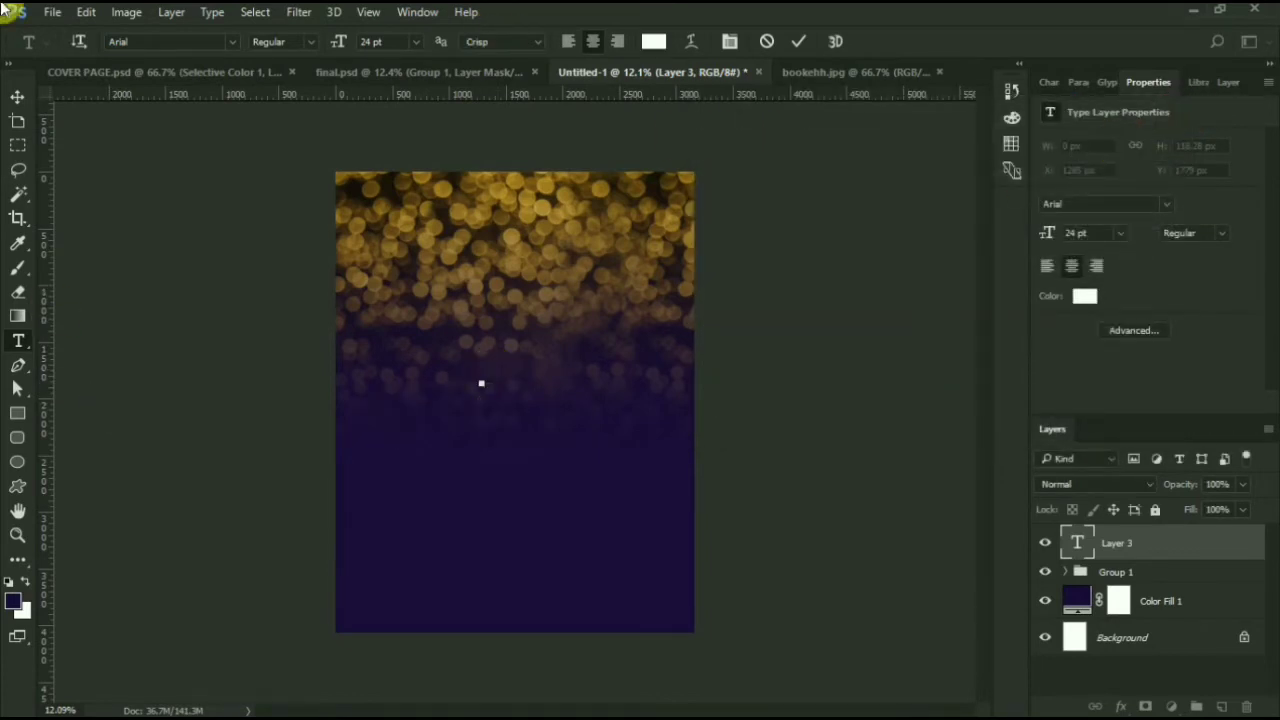
Enter the line "TOGETHER WITH THEIR FAMILIES" and move it down below the bokeh, to about X 631 px, Y 2109 px
type("TOGETHER WITH THEIR ")
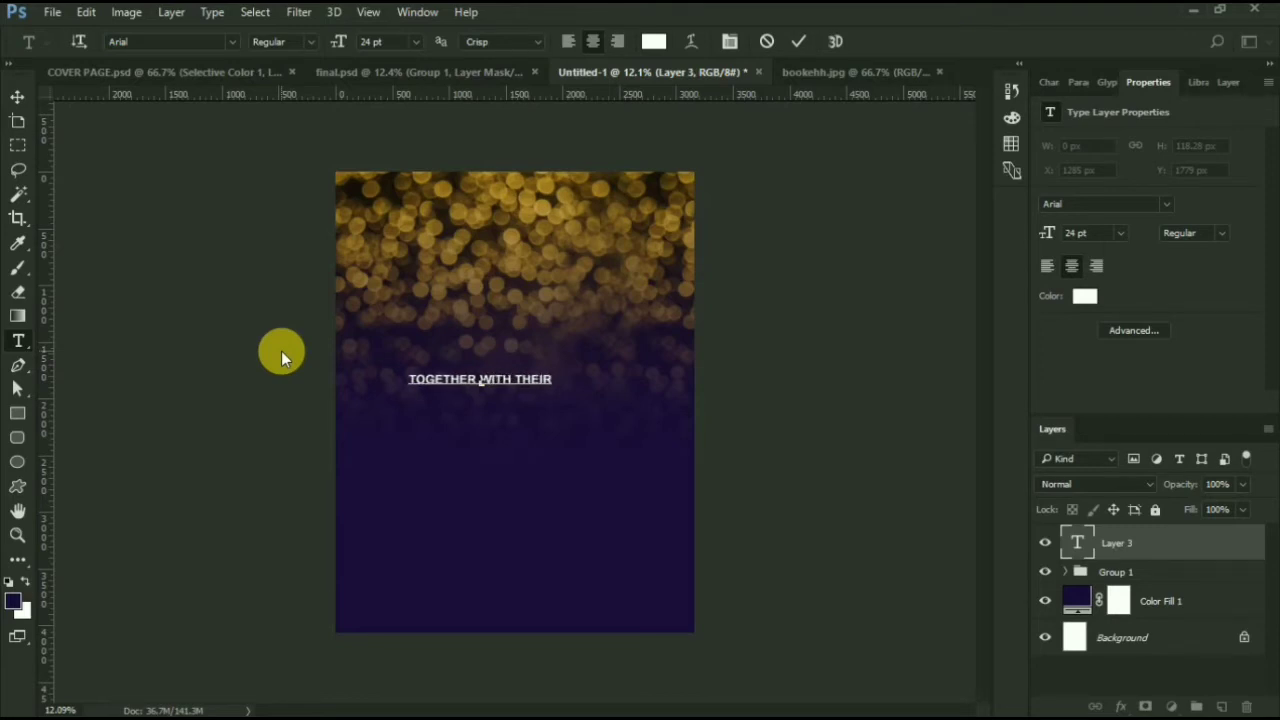
type("FAM")
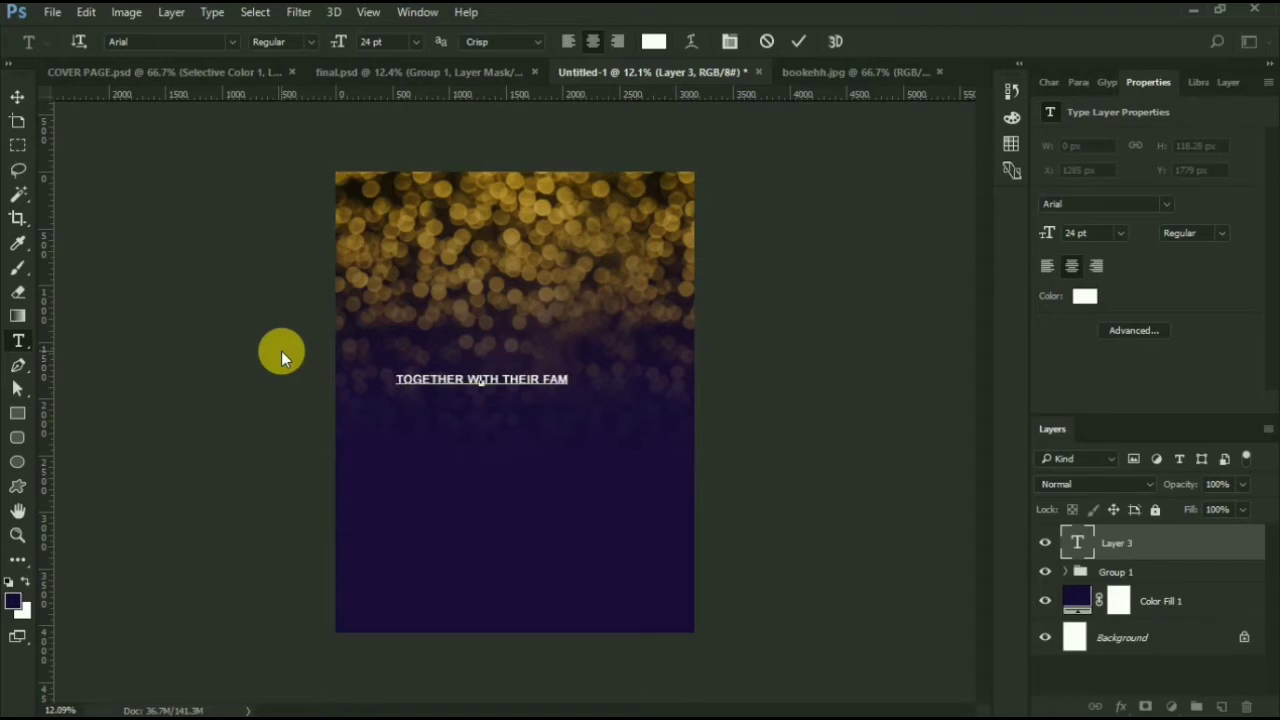
type("ILIES")
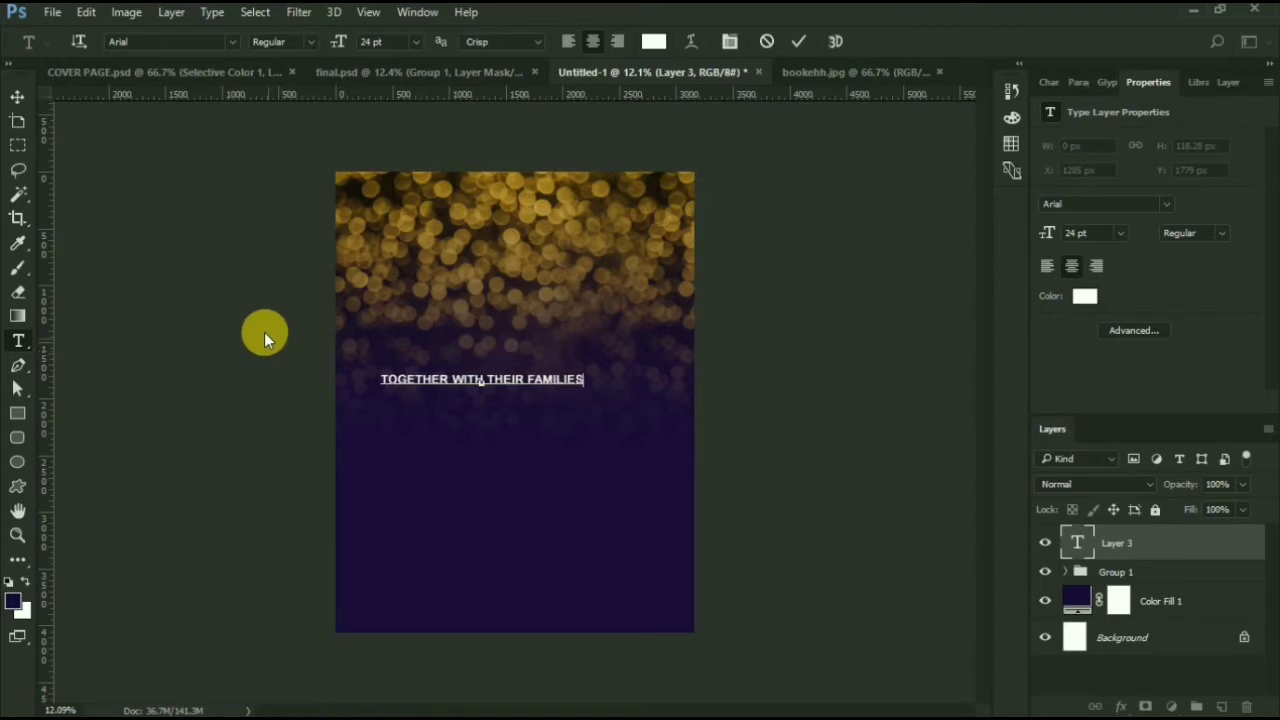
left_click(18, 99)
scroll(570, 390, "up", 4)
left_click_drag(573, 377, 594, 423)
scroll(492, 516, "down", 2)
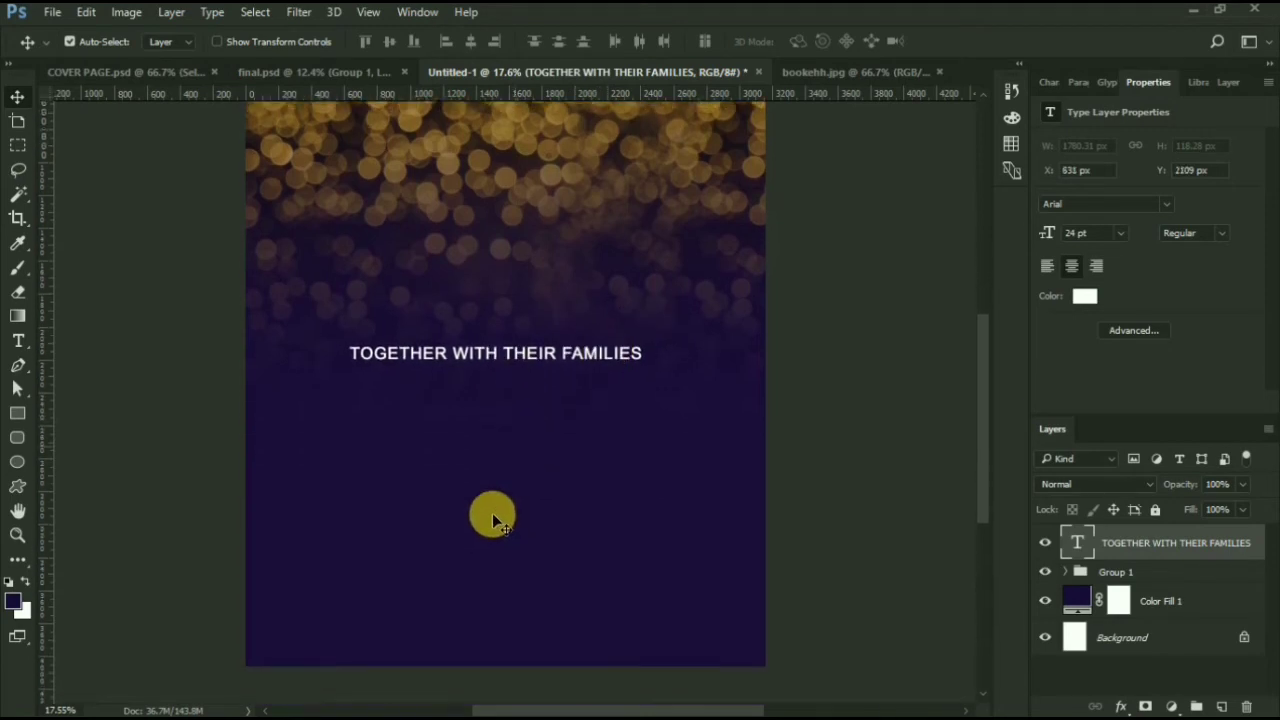
scroll(492, 516, "down", 1)
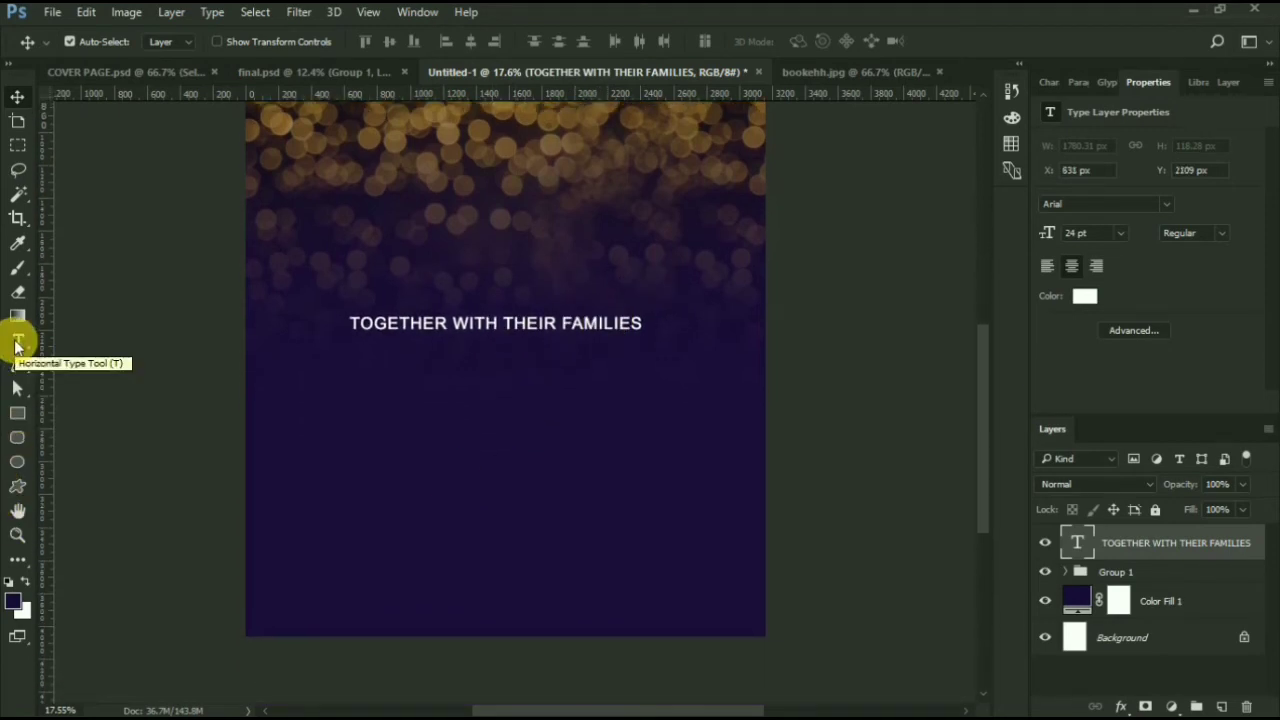
Try Kunstler Script as the font of the "TOGETHER WITH THEIR FAMILIES" line, and undo the font change
left_click(17, 342)
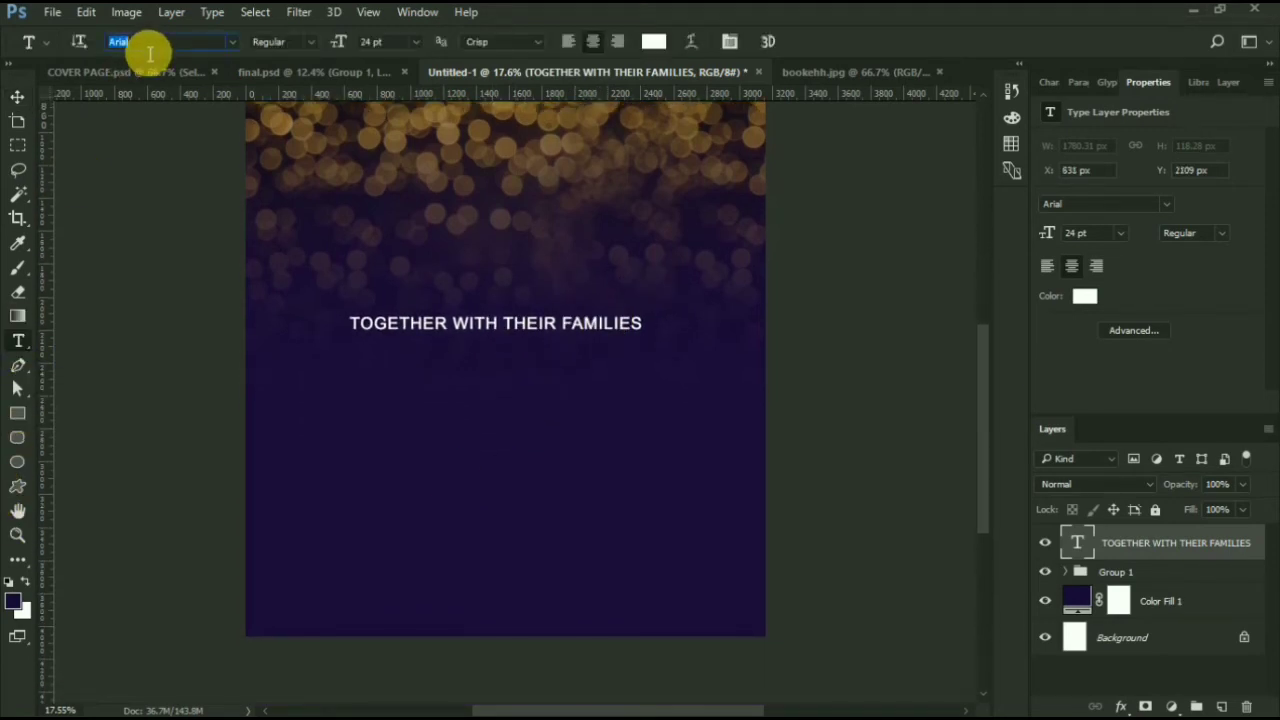
type("KUNSTLER")
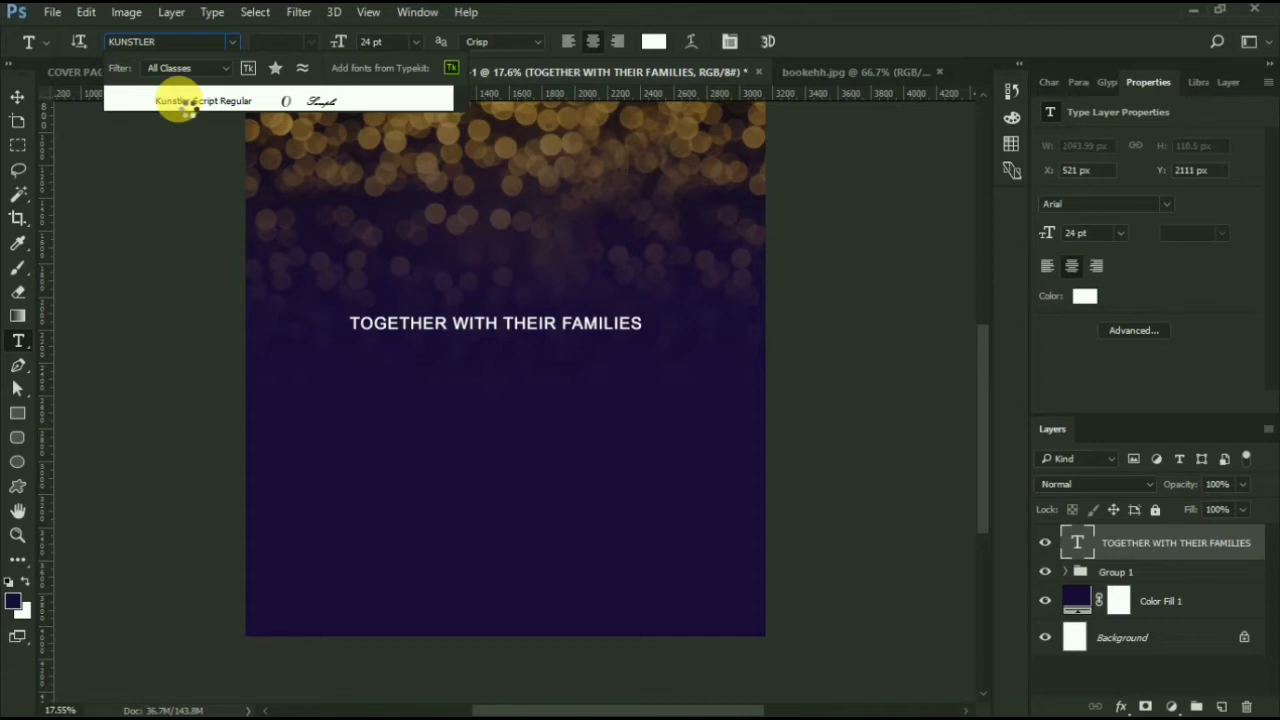
left_click(180, 101)
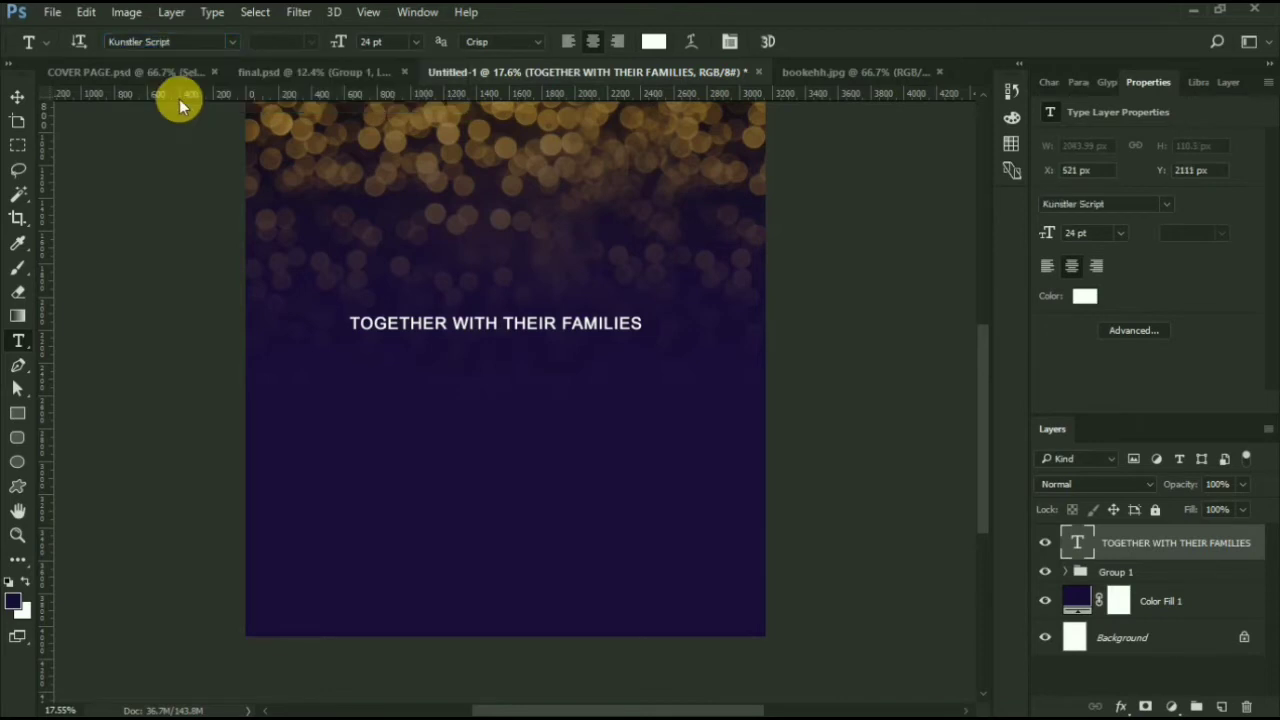
key("ctrl+z")
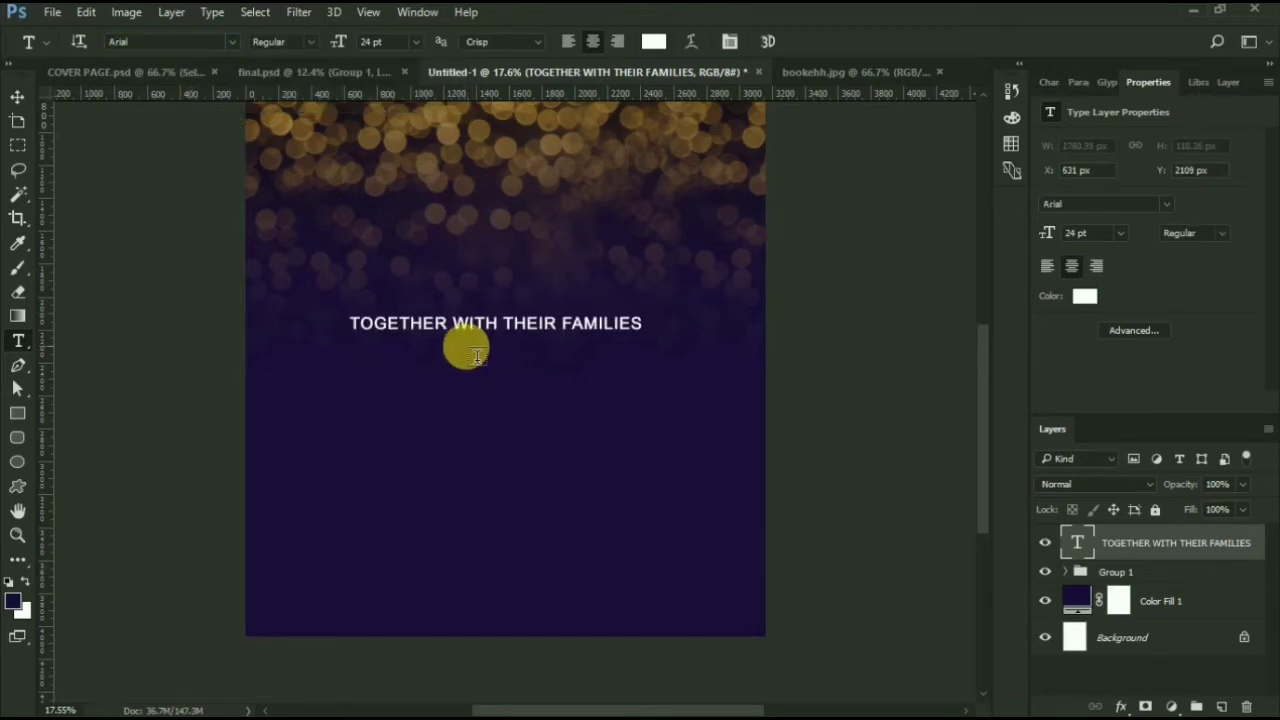
Add a new empty layer and set the text font to Kunstler Script at 100 pt
left_click(17, 96)
left_click(1221, 706)
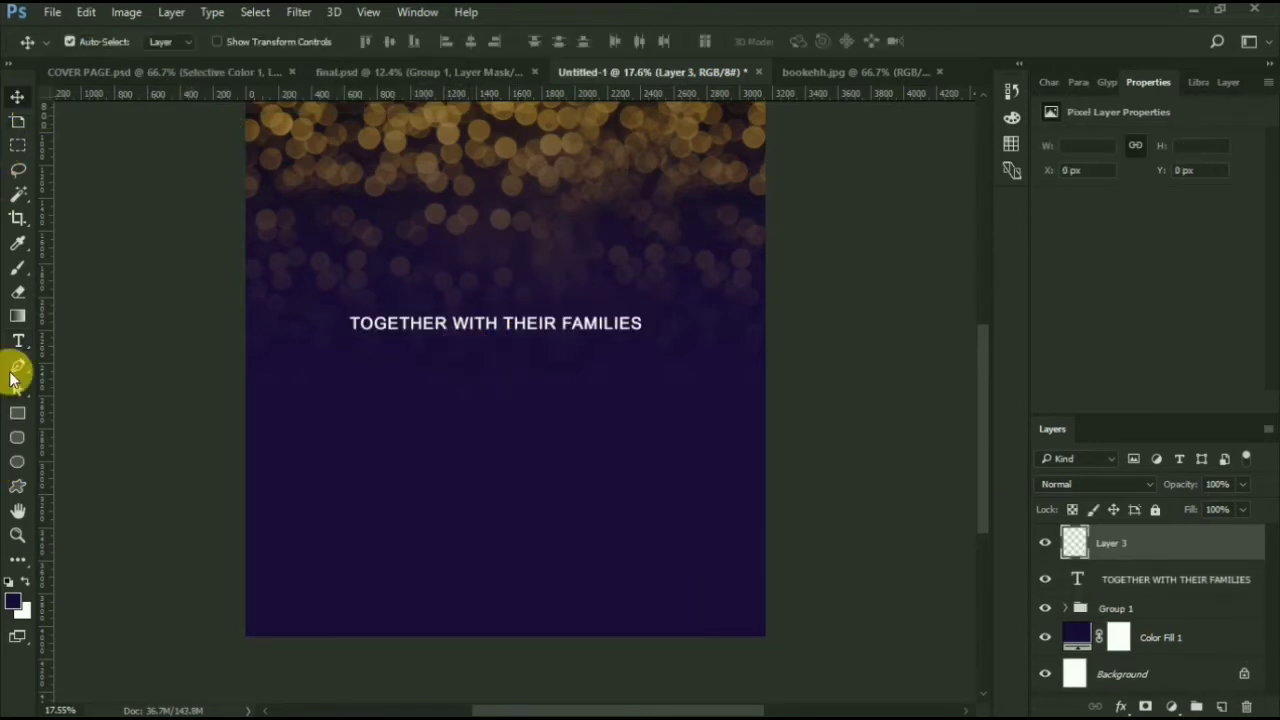
type("t")
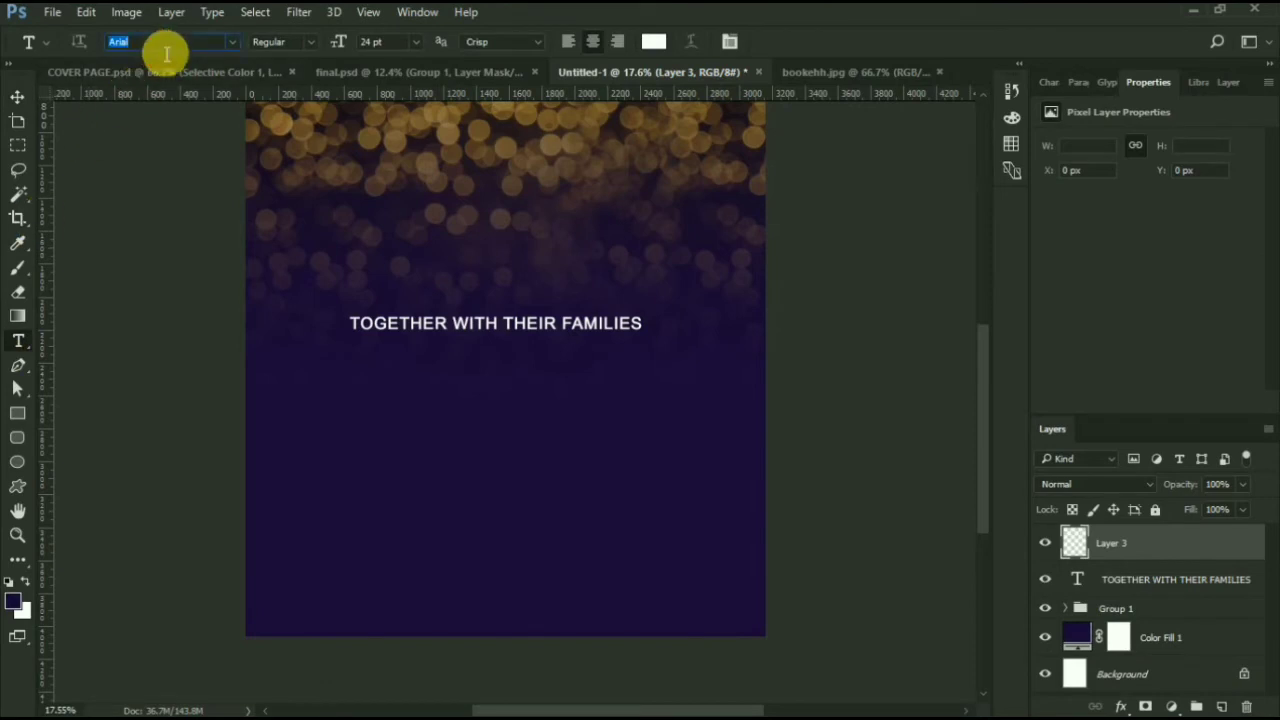
type("KUN")
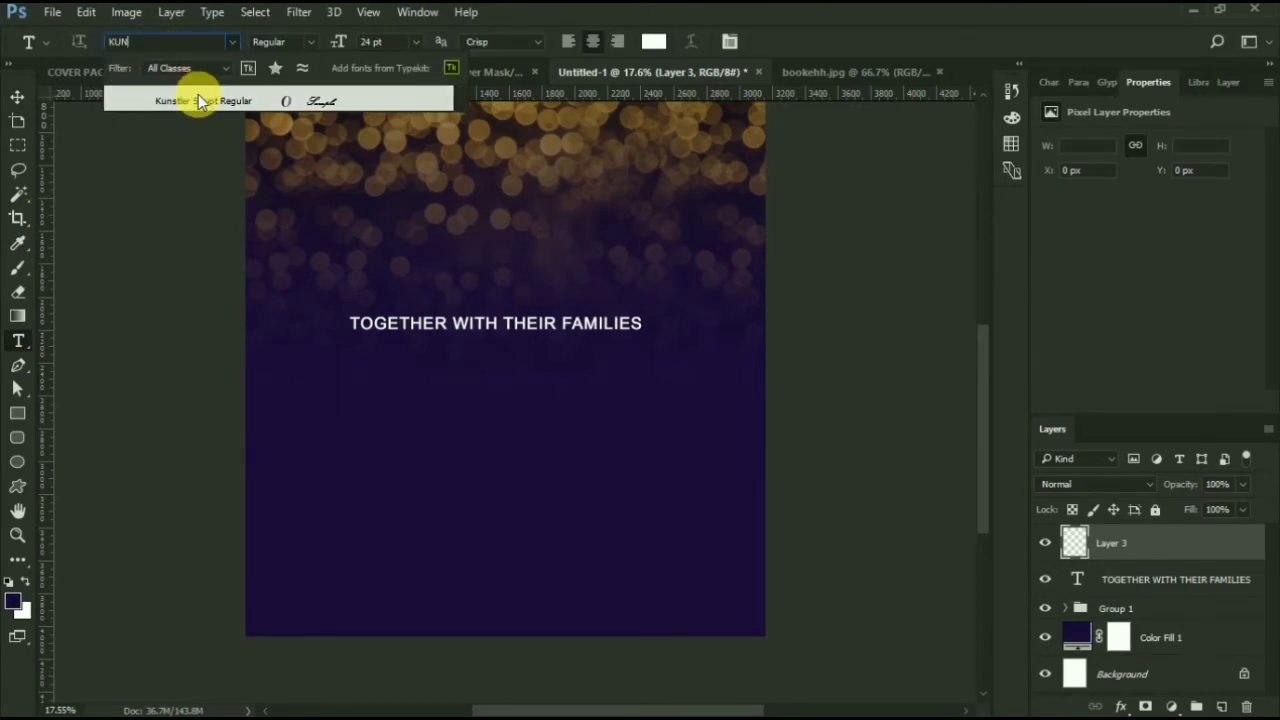
left_click(196, 100)
left_click(357, 42)
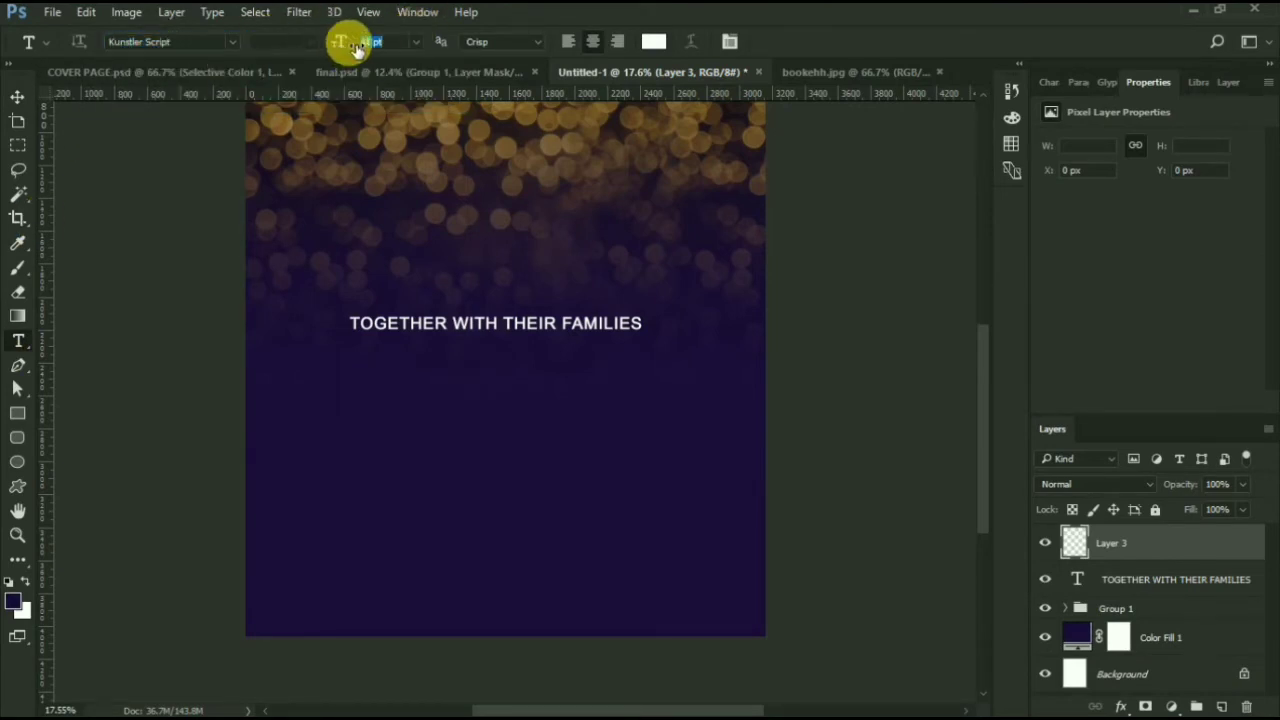
type("100")
key("Return")
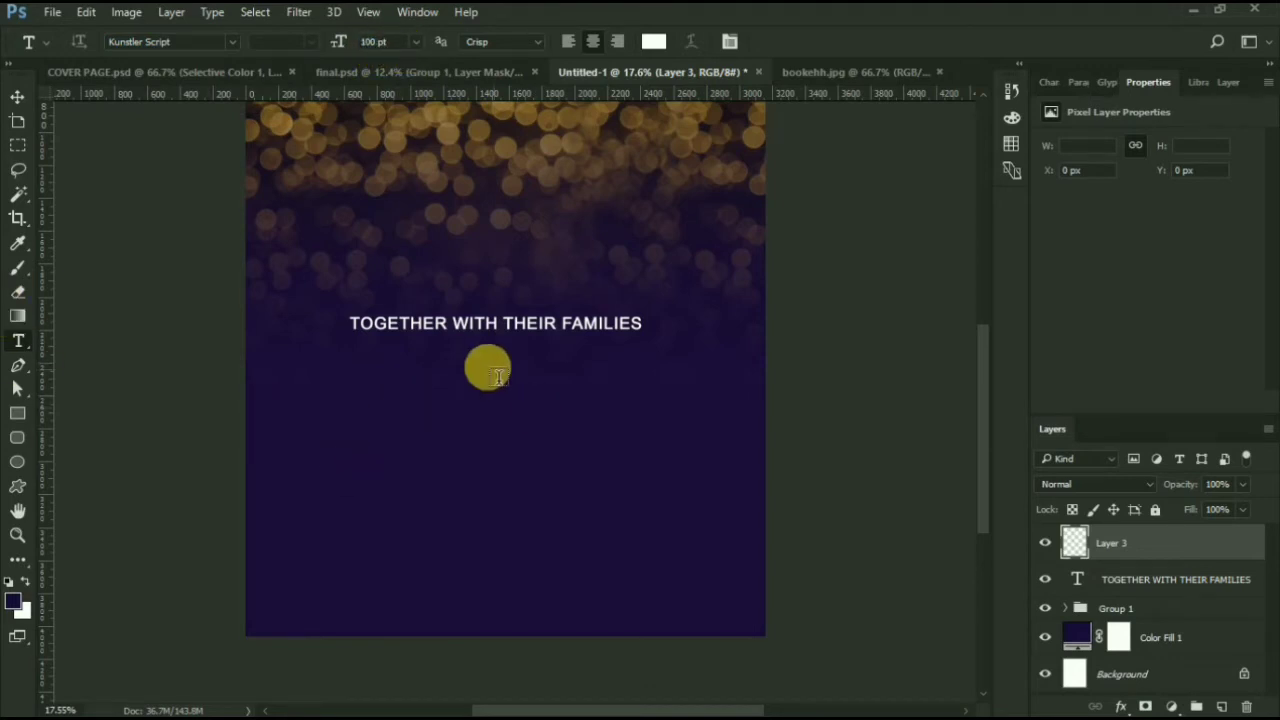
Enter the first person's name below the families line and move it toward the page's left side, about X 276 px, Y 2315 px
left_click(512, 400)
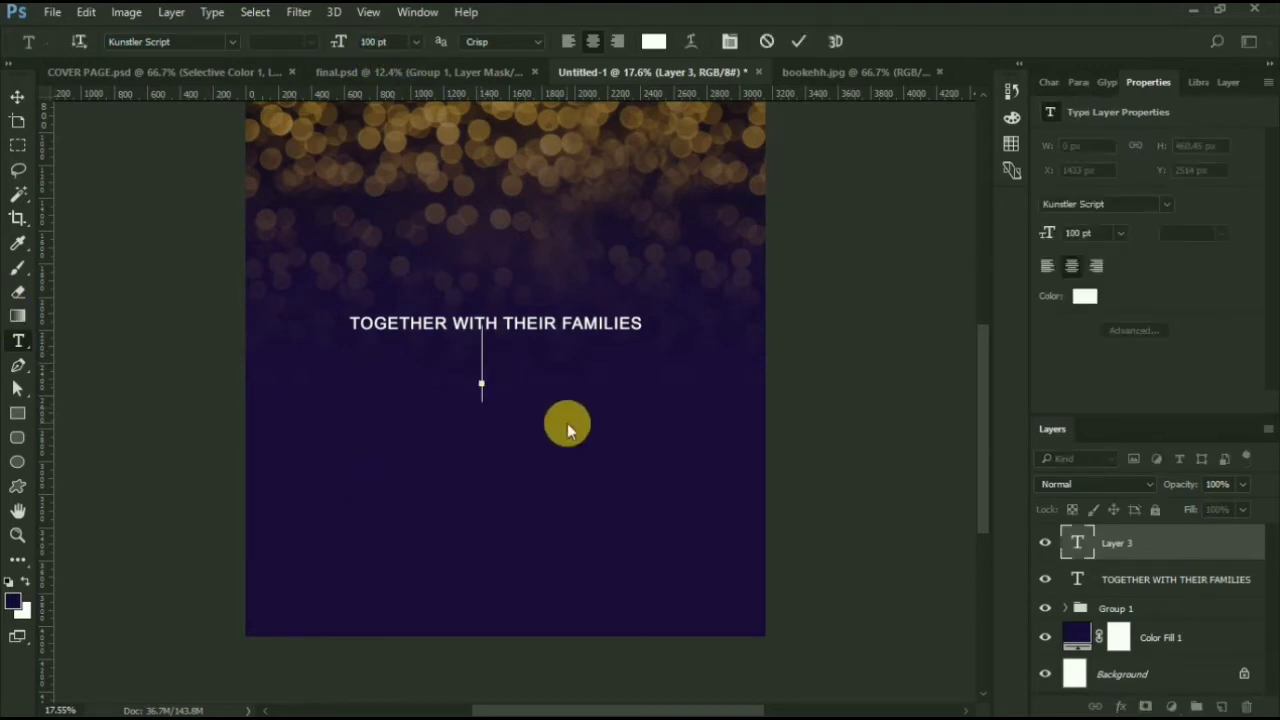
type("Fai")
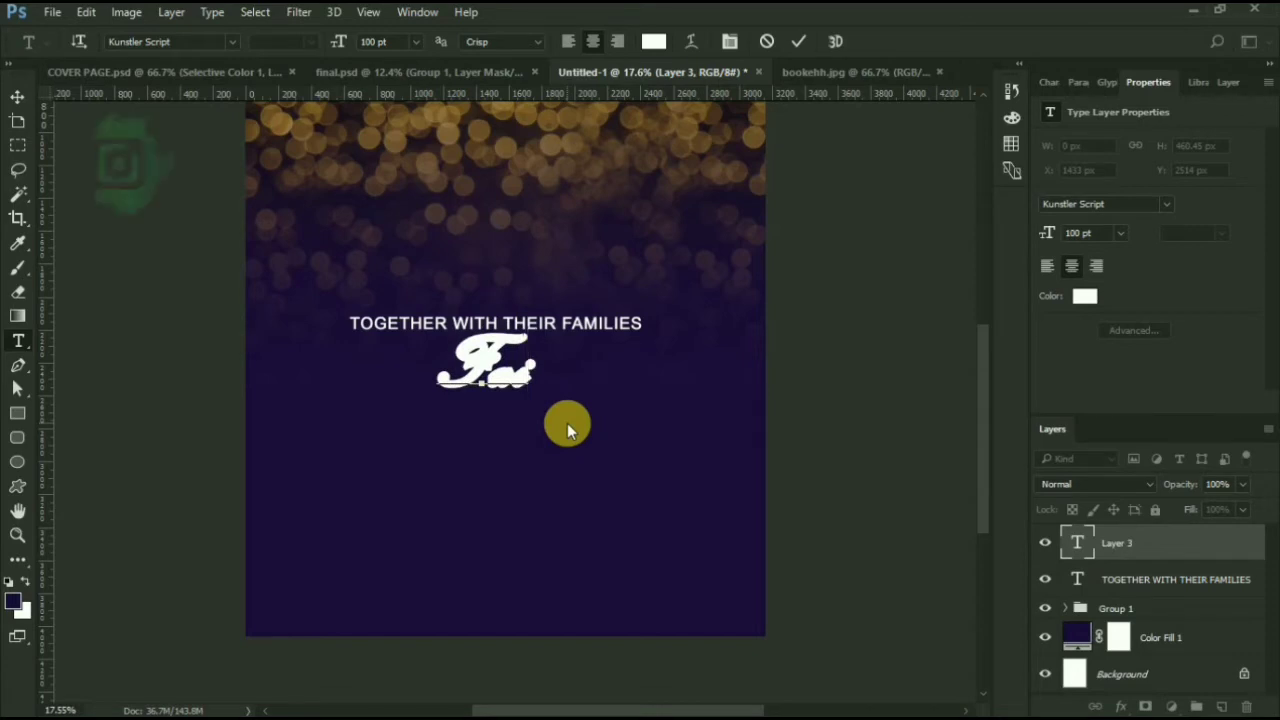
type("ntora")
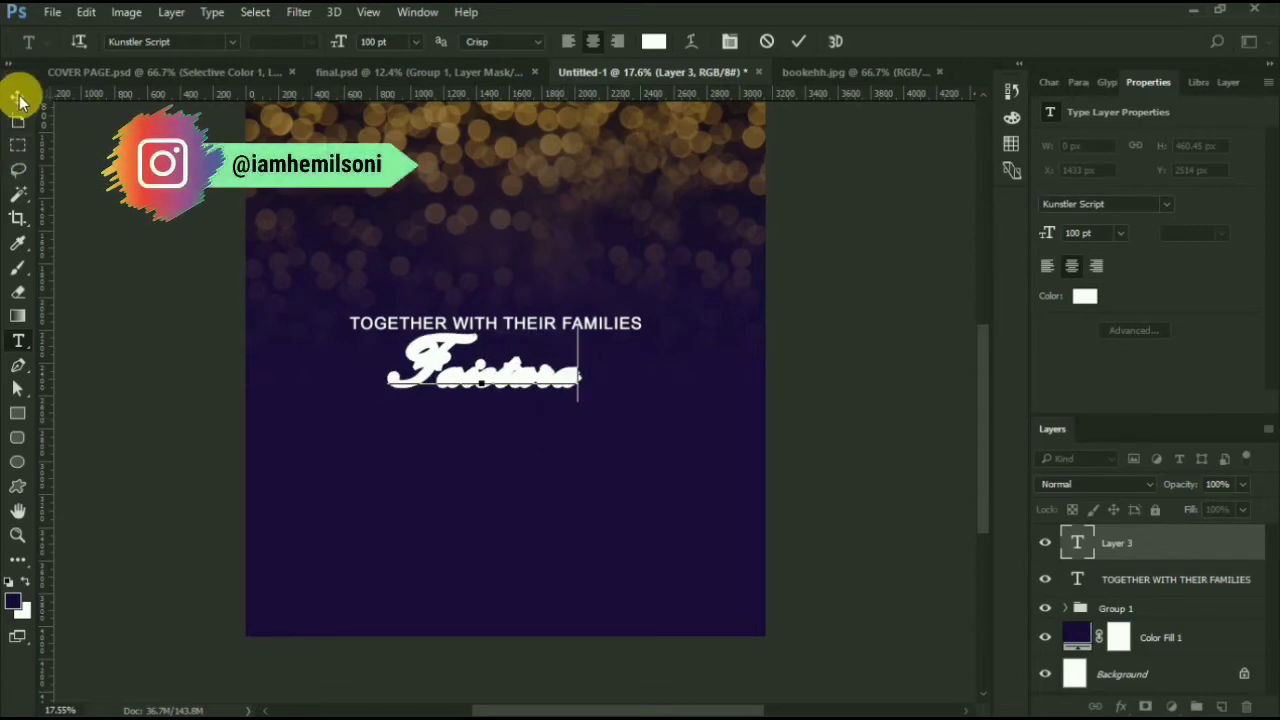
left_click_drag(493, 377, 399, 400)
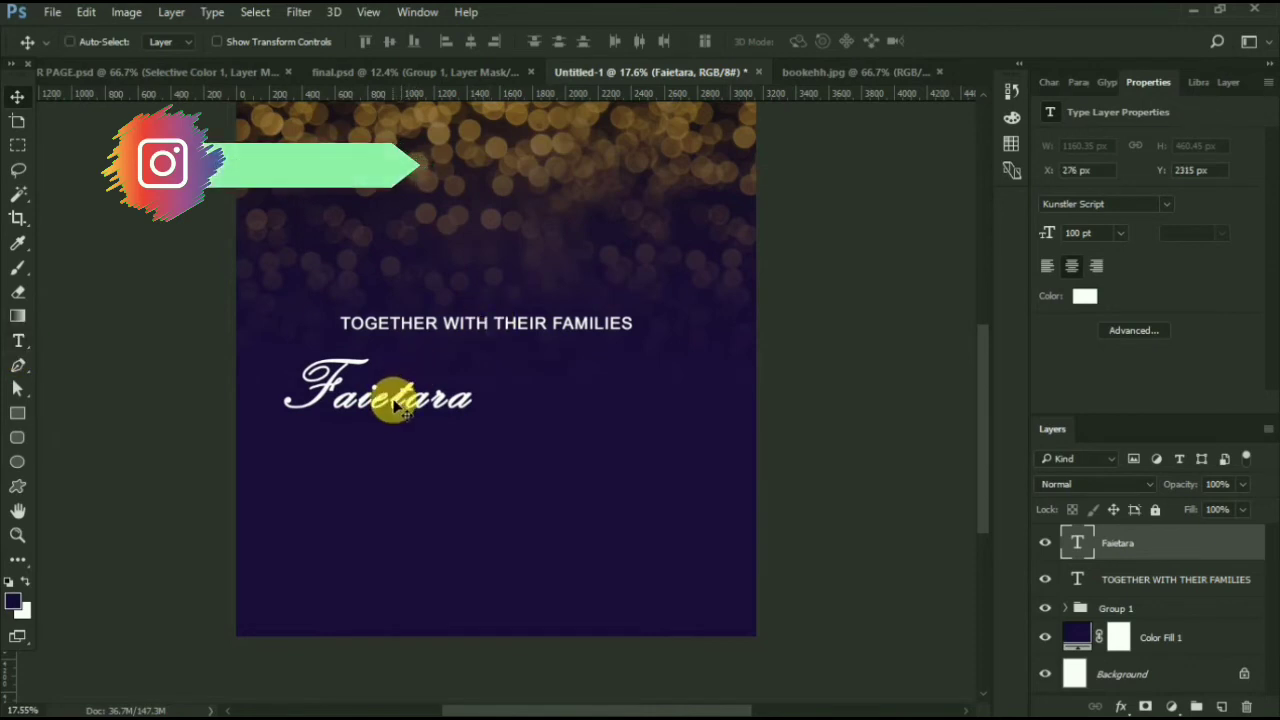
Duplicate the first person's name onto the page's right half, at the same height, and change the copy to the second person's name
left_click_drag(320, 390, 620, 418)
double_click(620, 418)
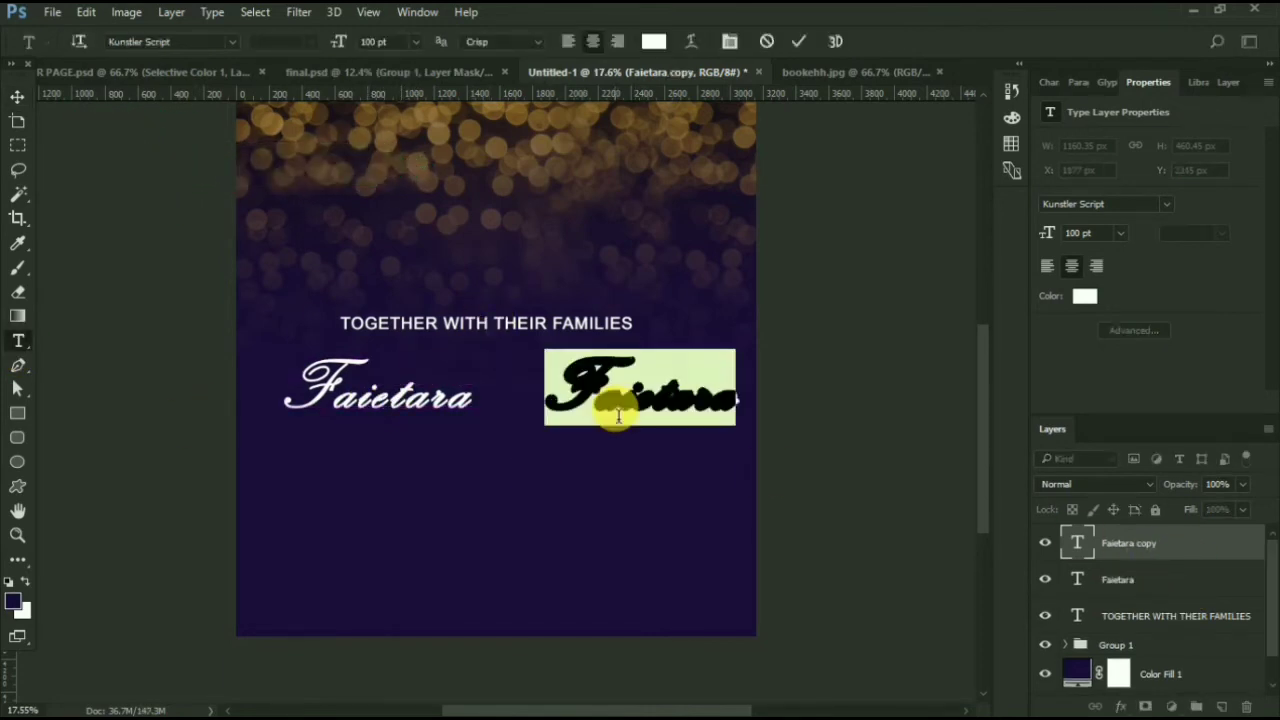
type("Bu")
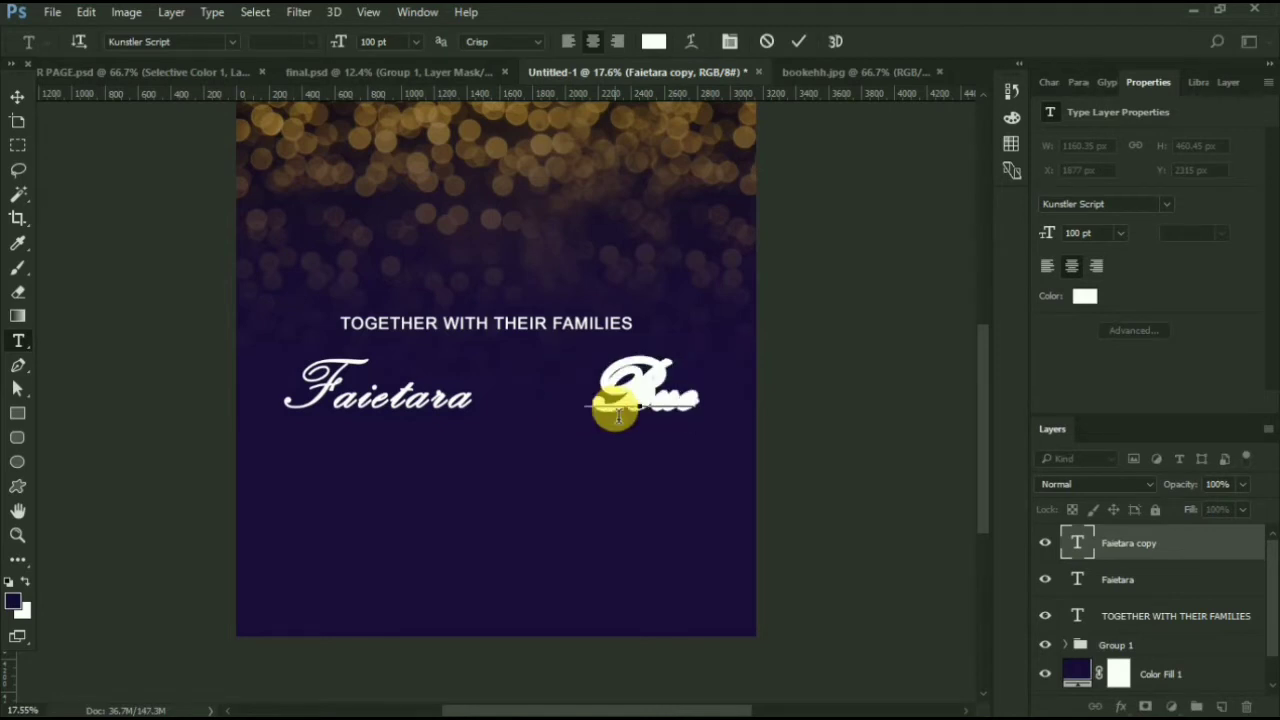
type("cardo")
left_click(15, 95)
scroll(670, 395, "up", 1)
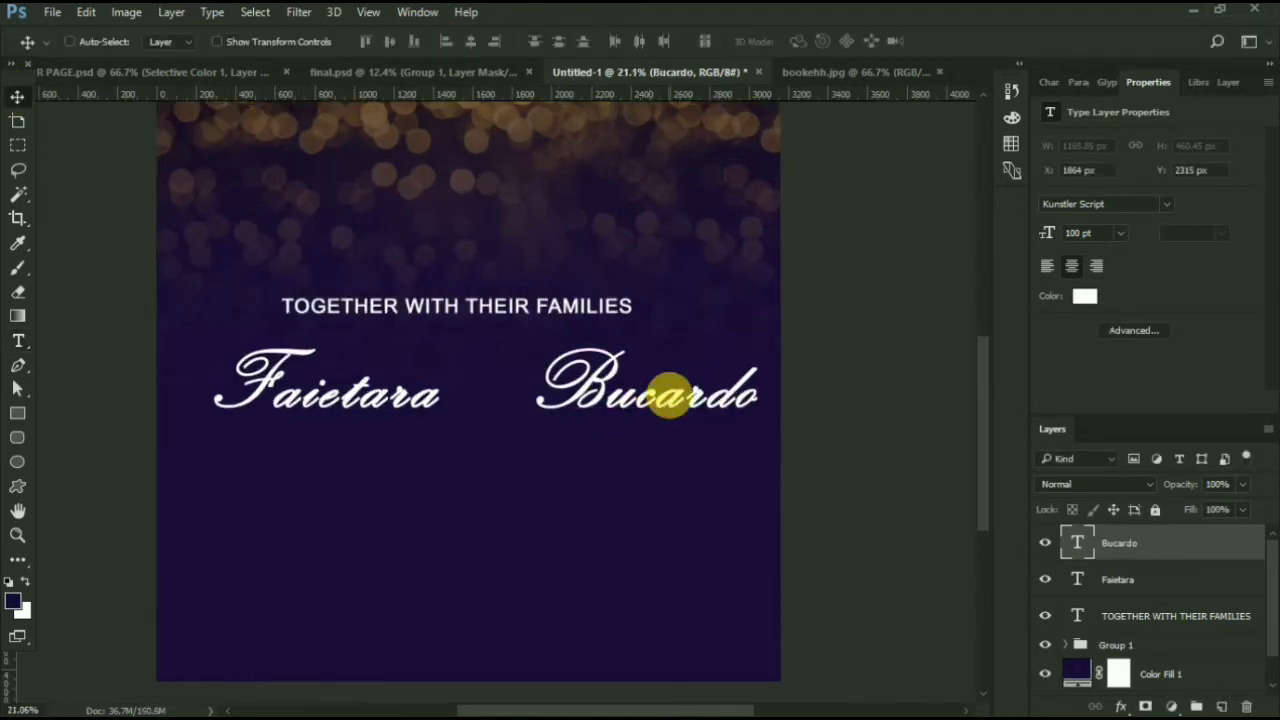
Move the first name closer to the page's left edge and place the second name at about X 1864 px, Y 2326 px
left_click_drag(670, 395, 656, 402)
left_click_drag(323, 417, 332, 396)
left_click_drag(560, 383, 572, 380)
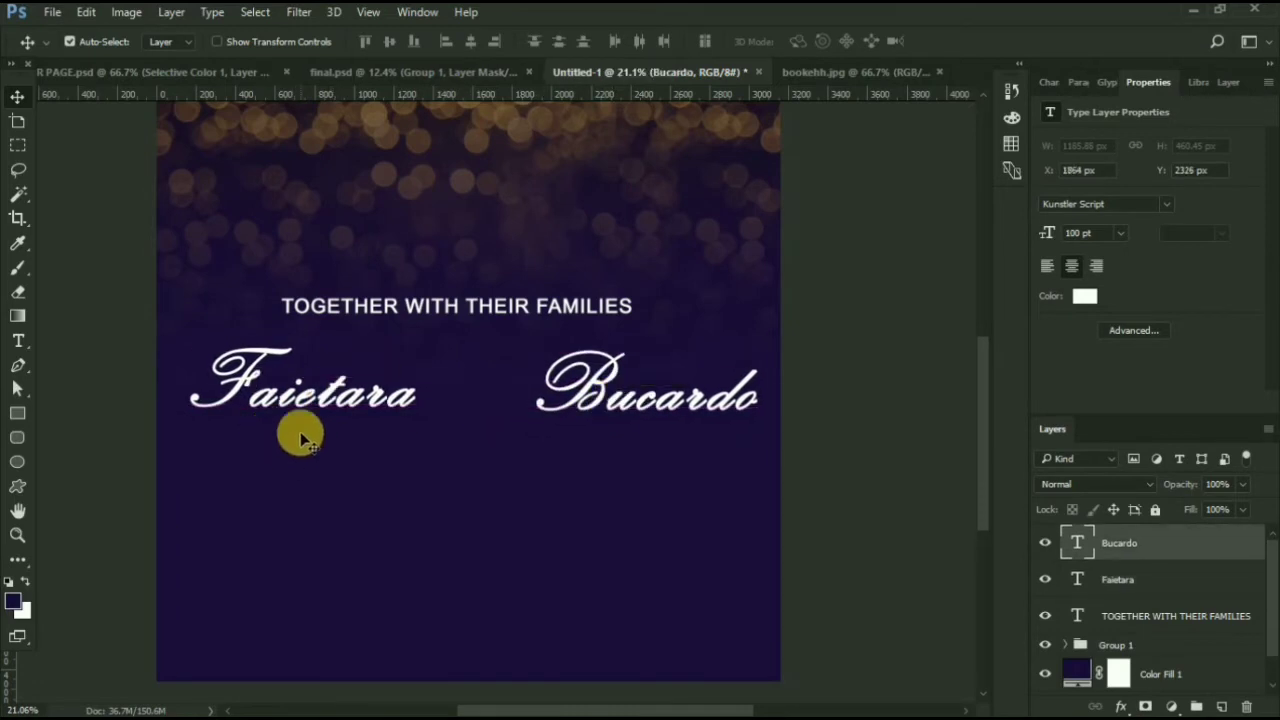
Place a vertical guide at the page's horizontal centre, at about X 1580 px
scroll(513, 457, "down", 1)
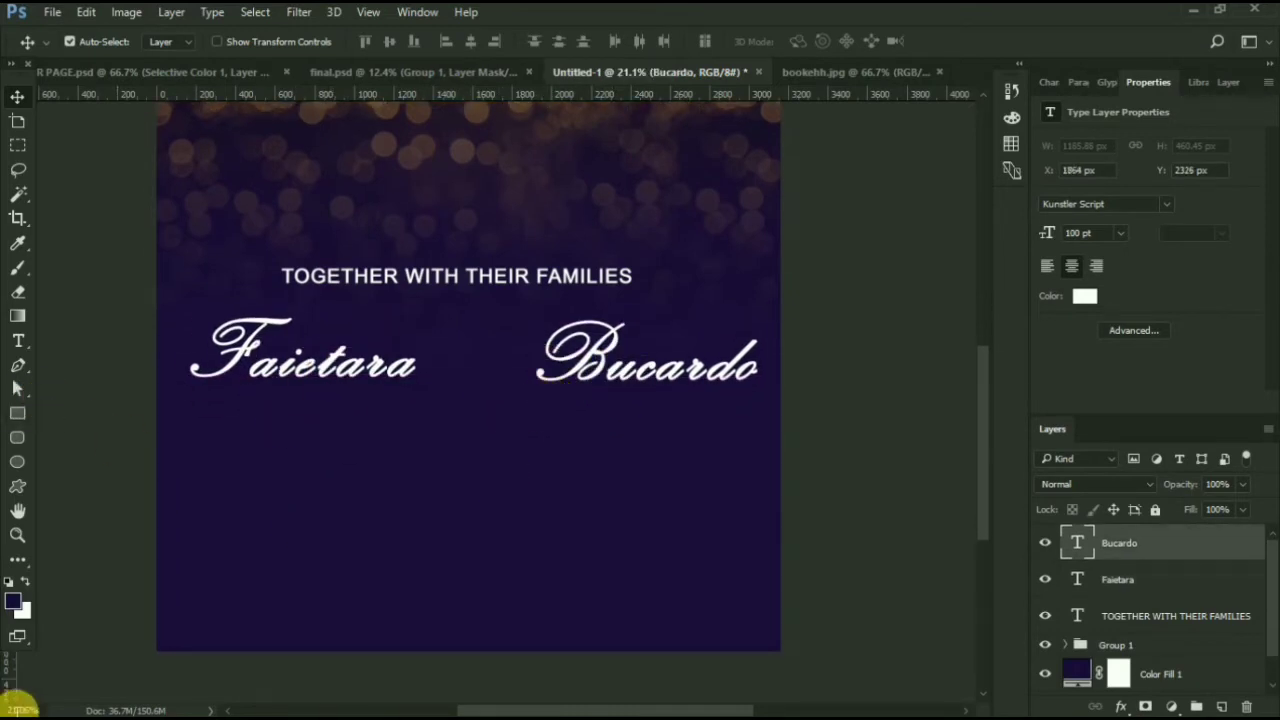
left_click_drag(38, 680, 484, 560)
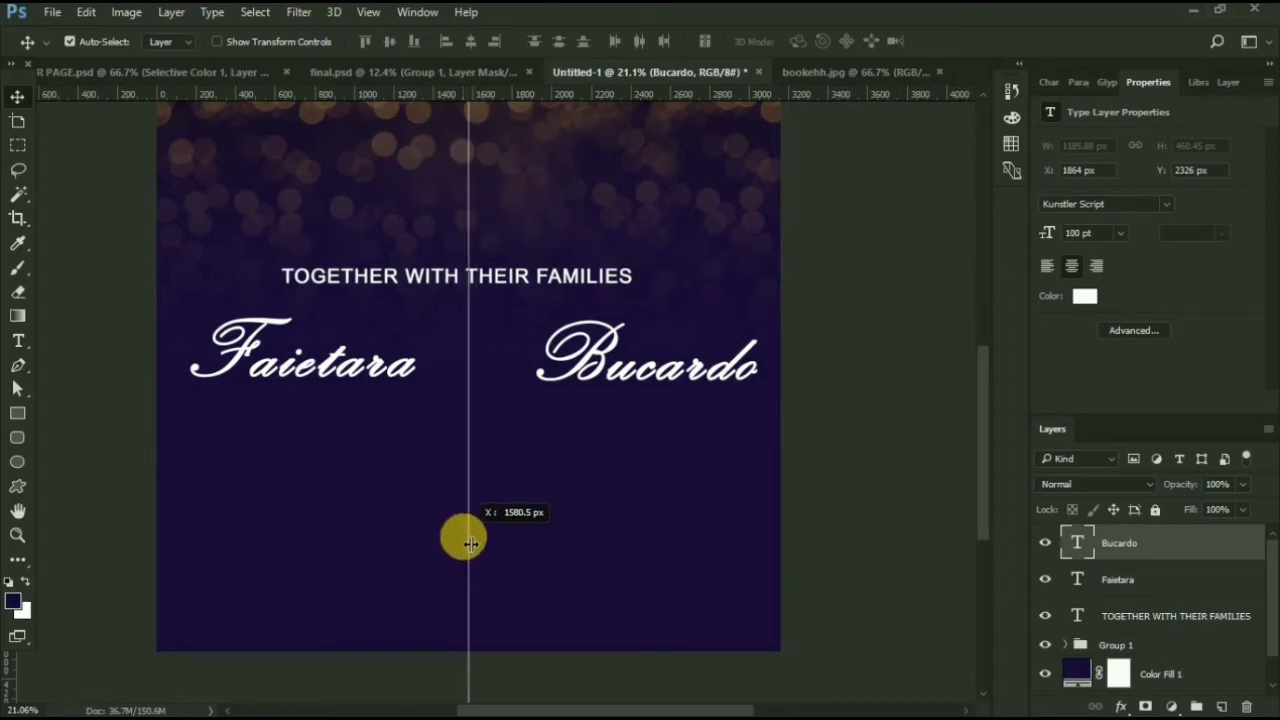
left_click_drag(469, 541, 469, 541)
Below the names, enter "INVITE YOU TO JOIN THEM" and "FOR CELEBRATING THEIR LOVE AND MARRIAGE" on two lines in Arial Regular, 17 pt, centred on the guide
key("t")
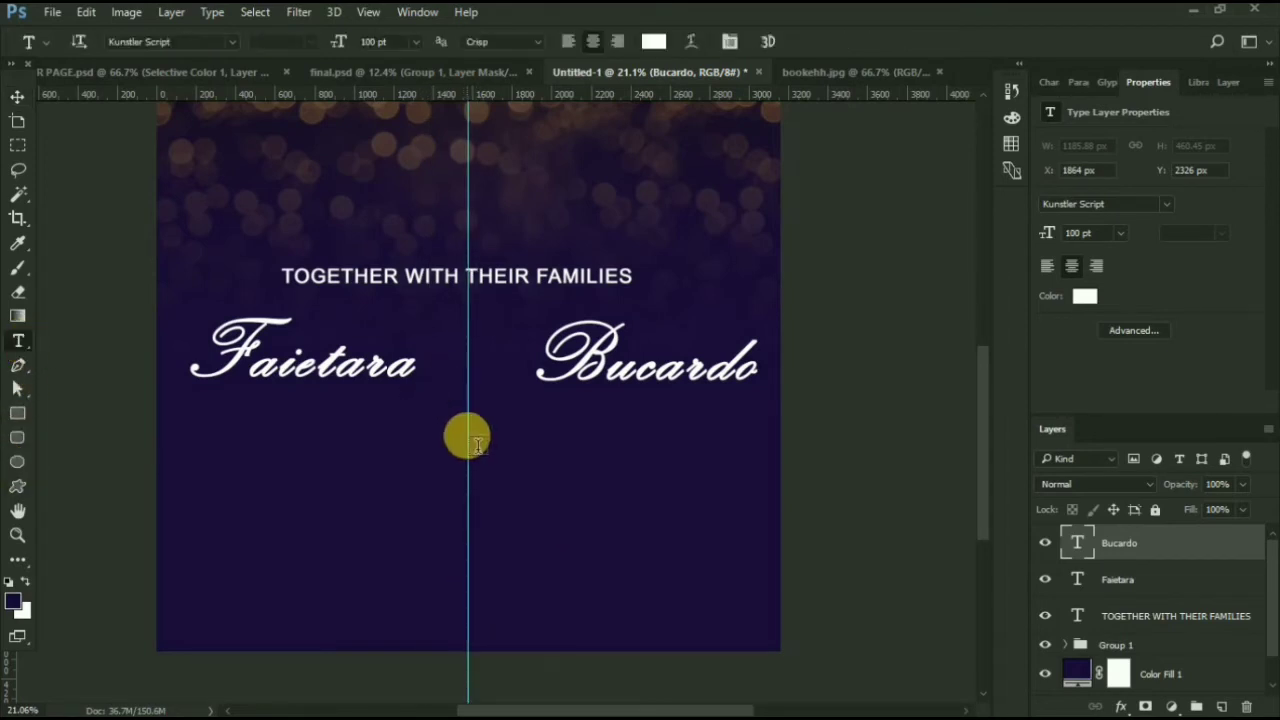
left_click(466, 408)
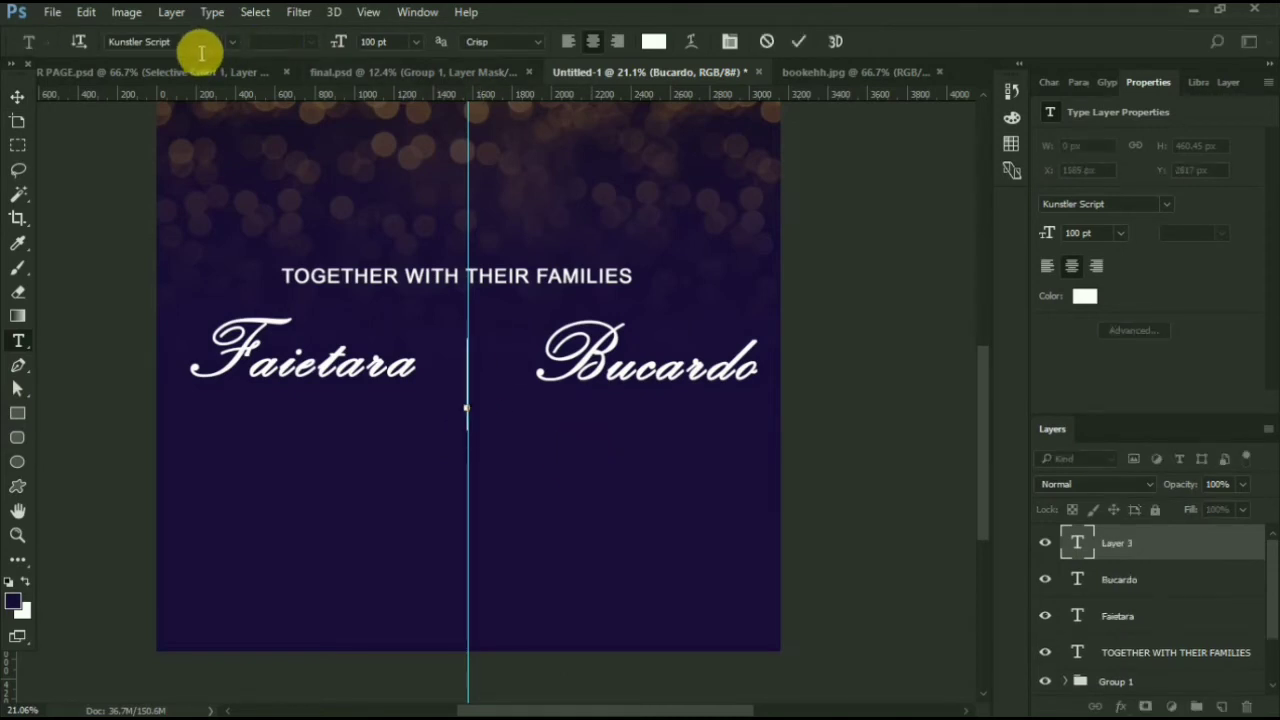
type("arial")
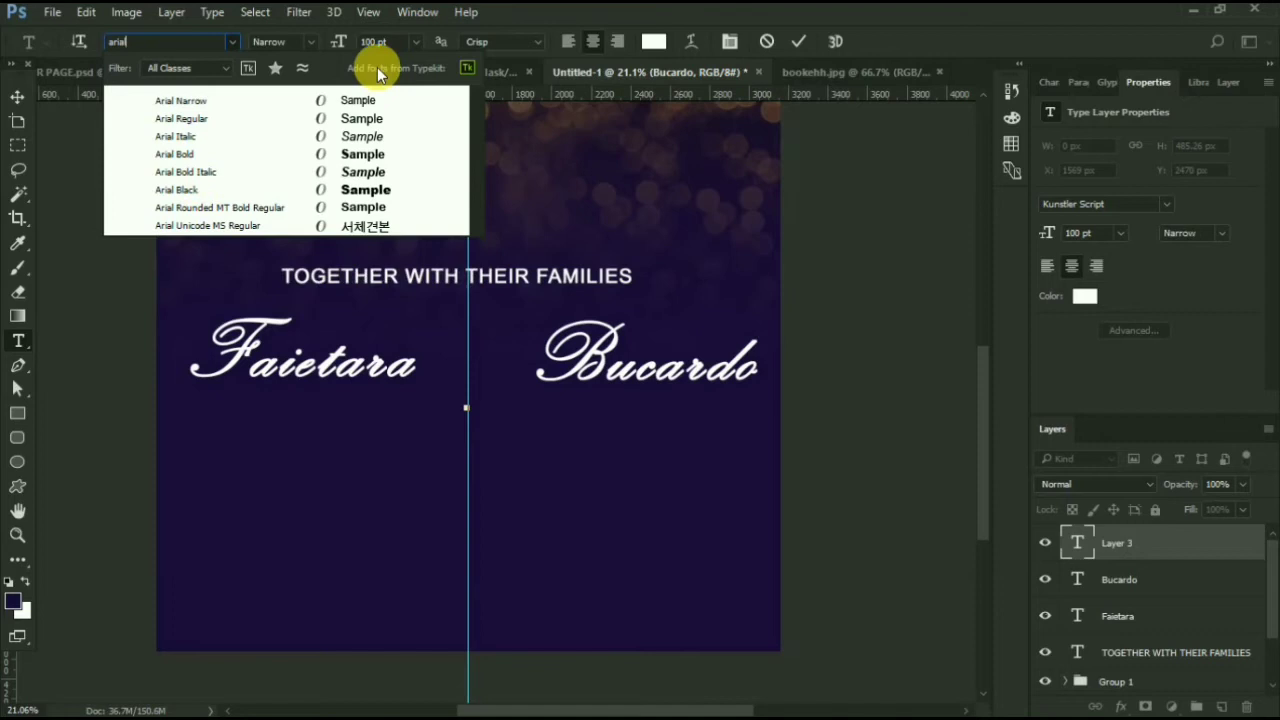
key("Up")
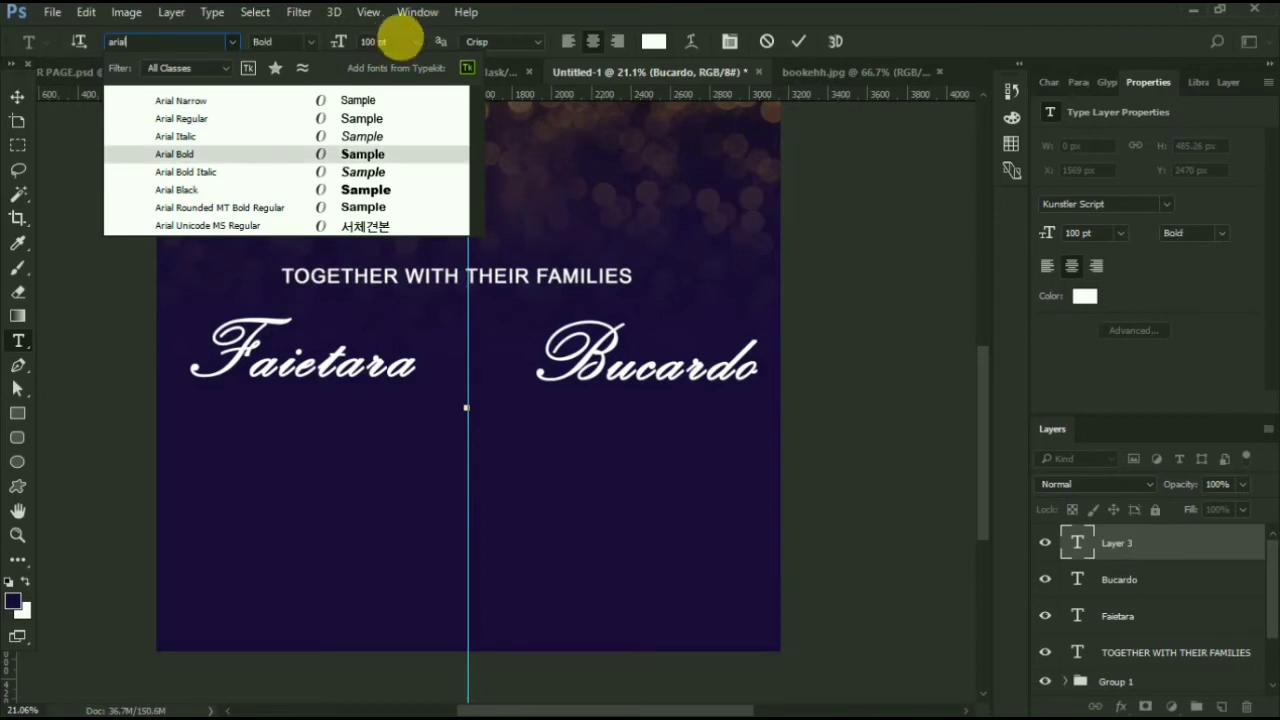
key("Return")
left_click(311, 41)
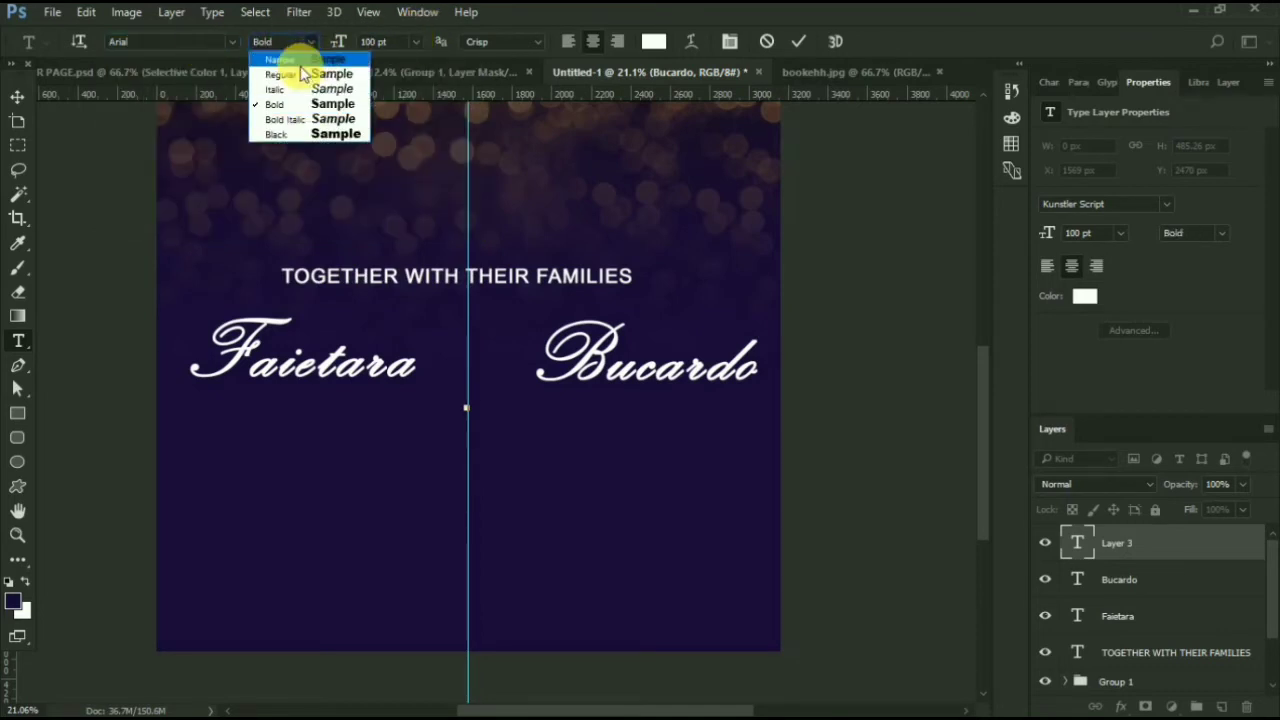
left_click(282, 74)
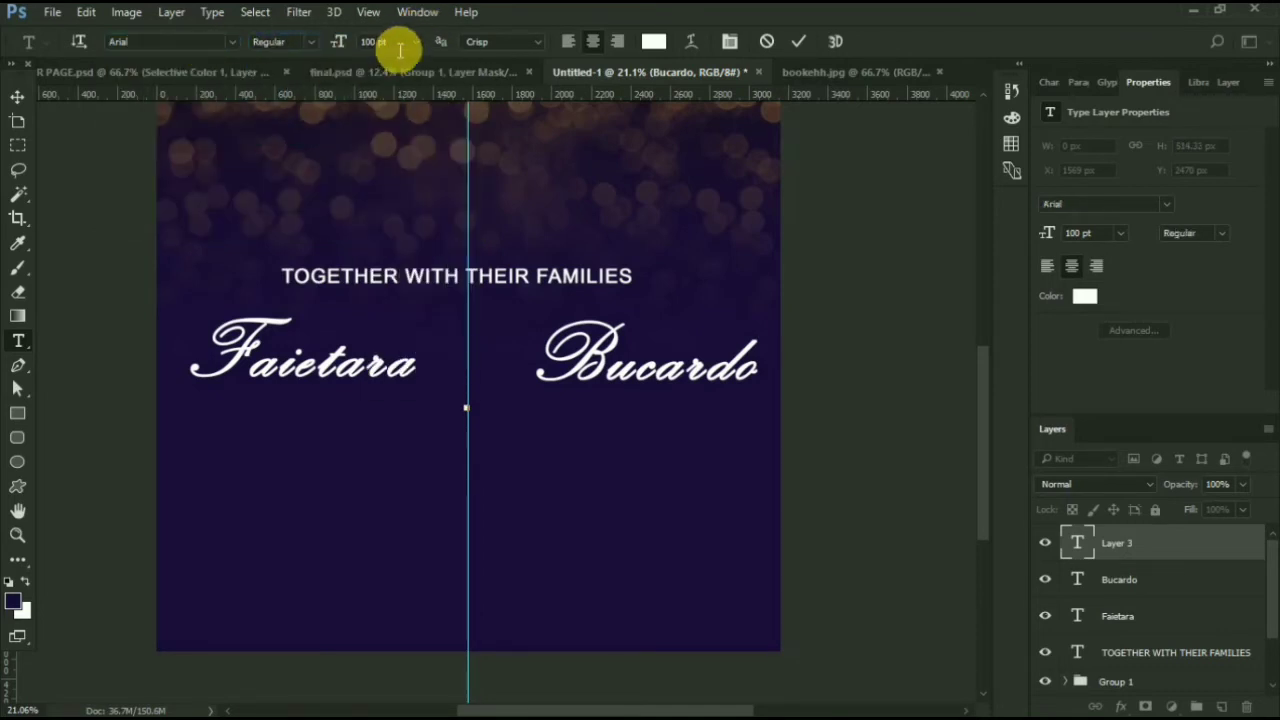
left_click(399, 48)
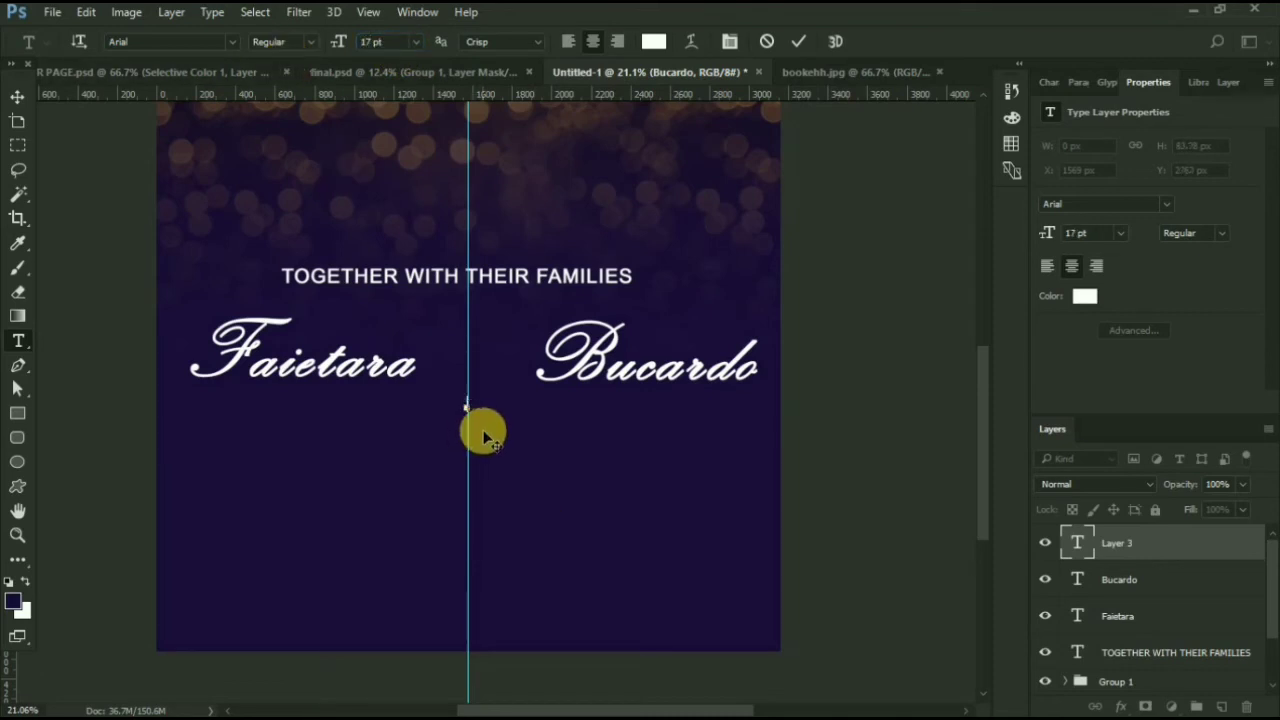
type("INVITE YOU TO JOIN THEM FOR CELEBRATING THEIR LOVE AND MARRIAGE")
left_click(16, 97)
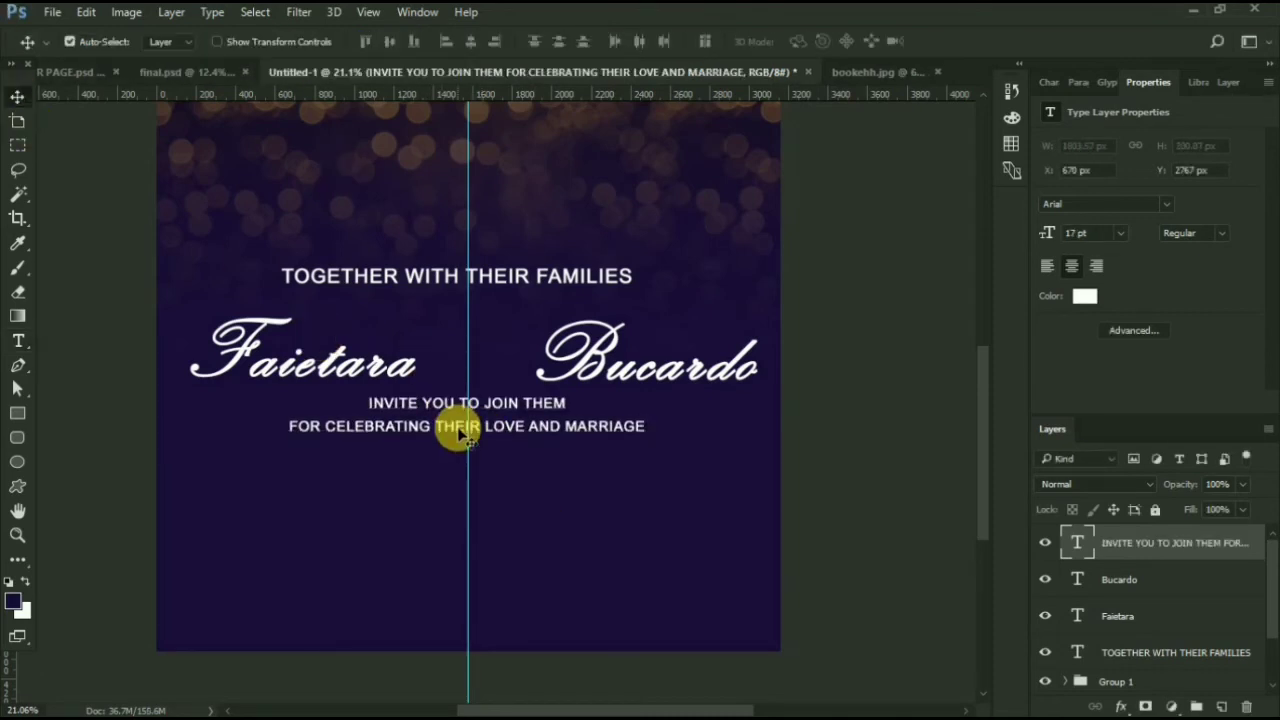
On a new layer, enter "SATURDAY" at 28 pt, centred on the guide below the invitation lines
key("ctrl+shift+alt+n")
key("t")
left_click(472, 470)
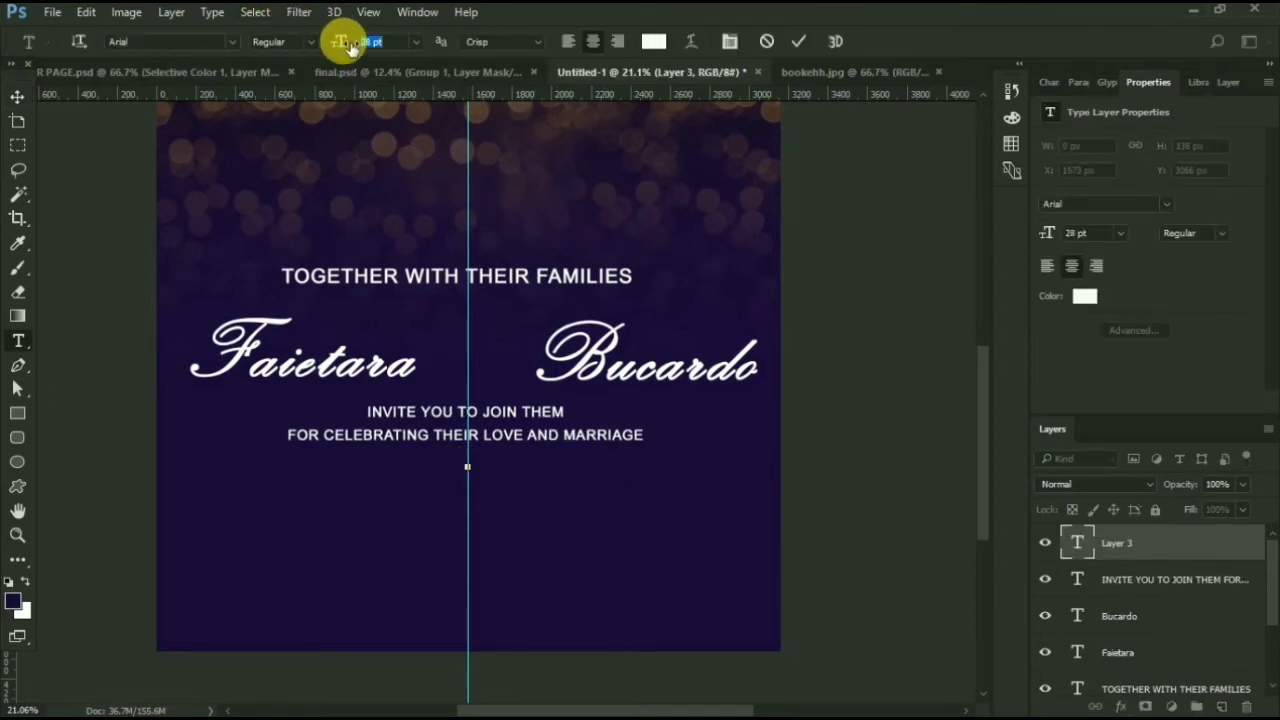
key("Return")
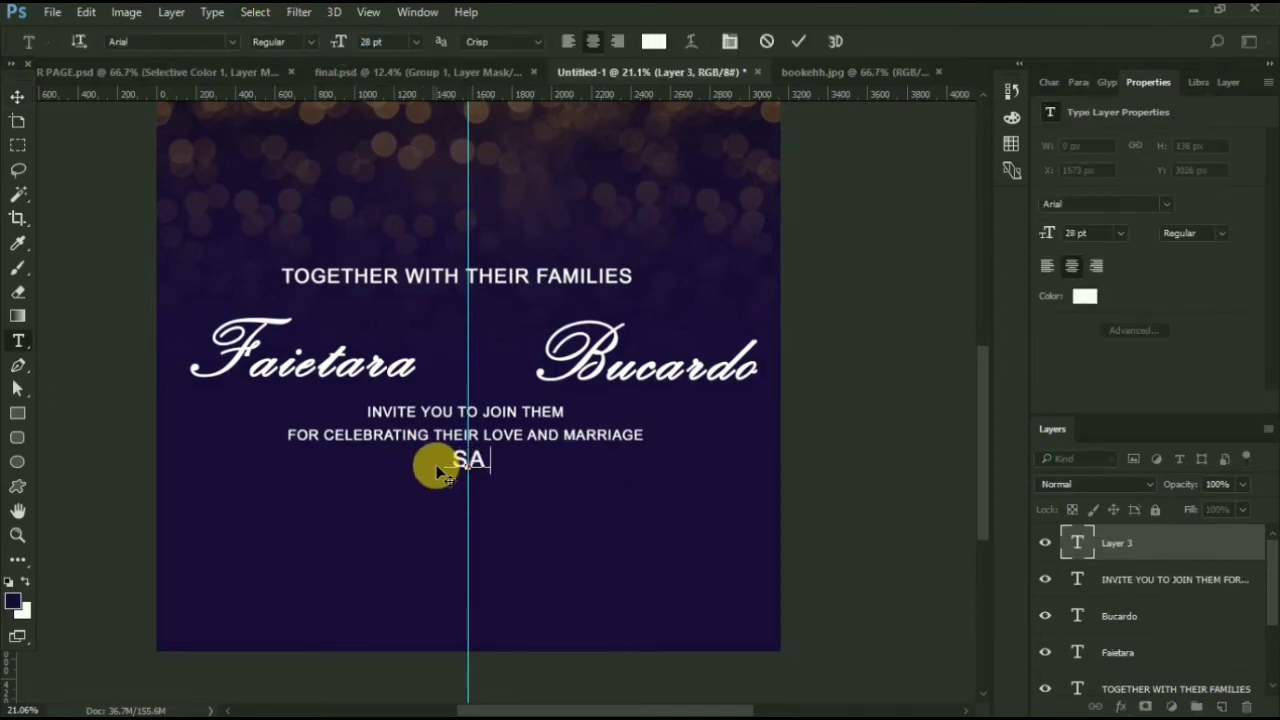
left_click(16, 97)
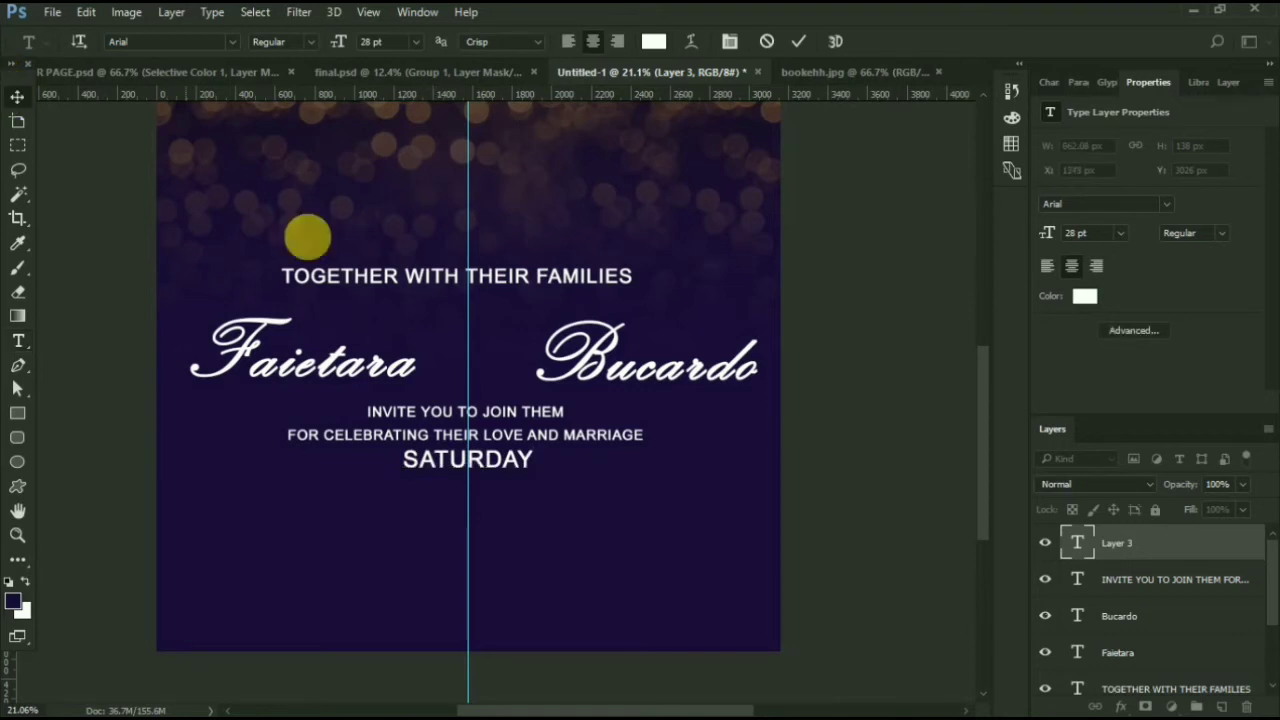
Set the font style of the "SATURDAY" text to Narrow
key("t")
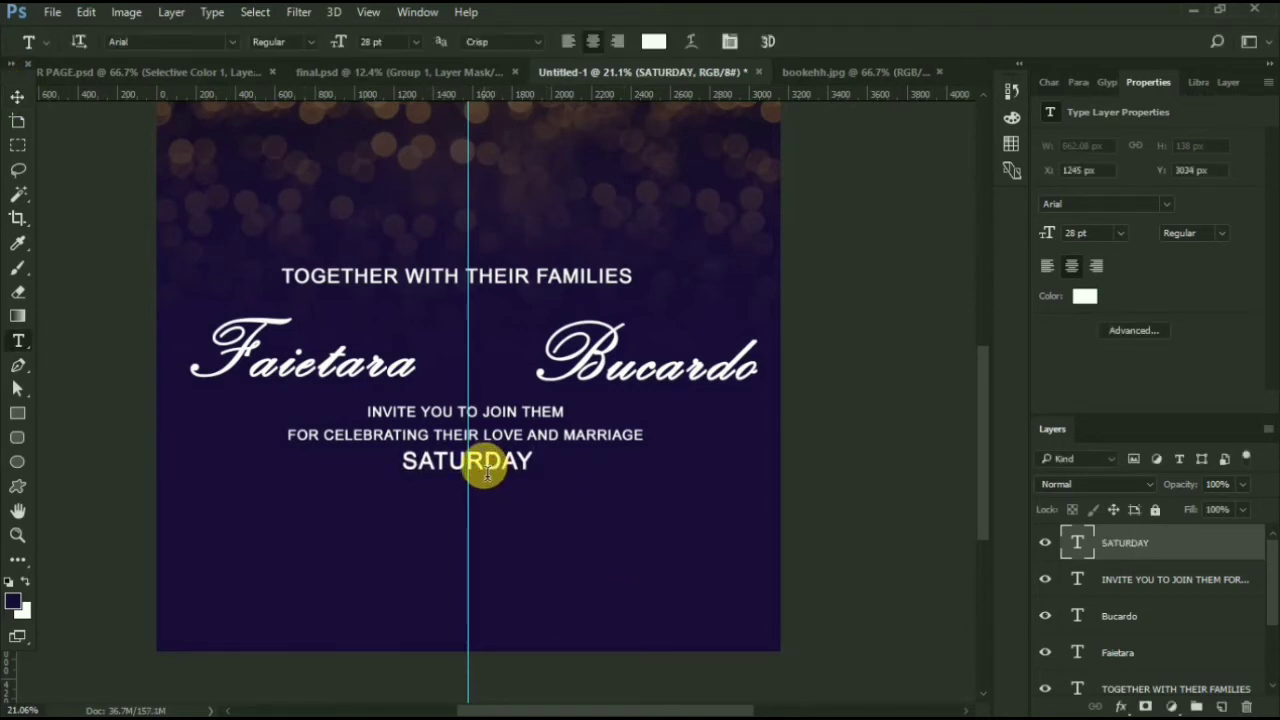
double_click(487, 473)
left_click(285, 41)
left_click(278, 57)
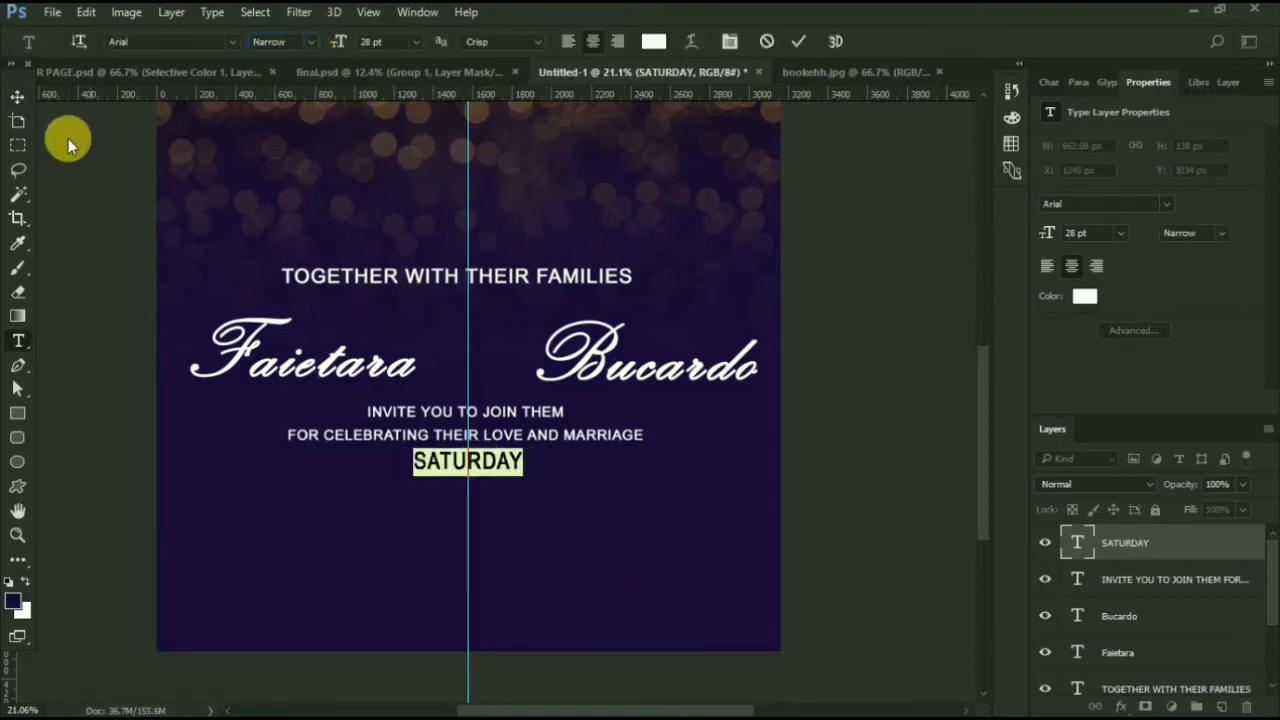
left_click(16, 97)
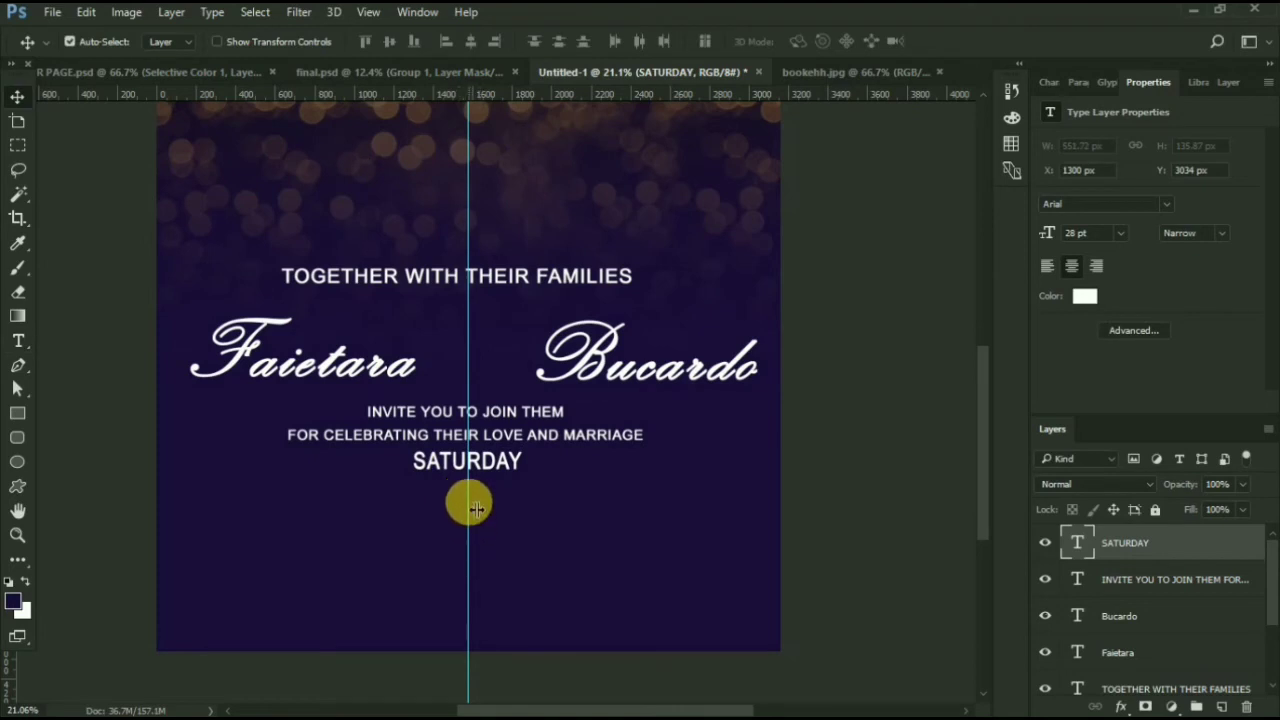
double_click(483, 468)
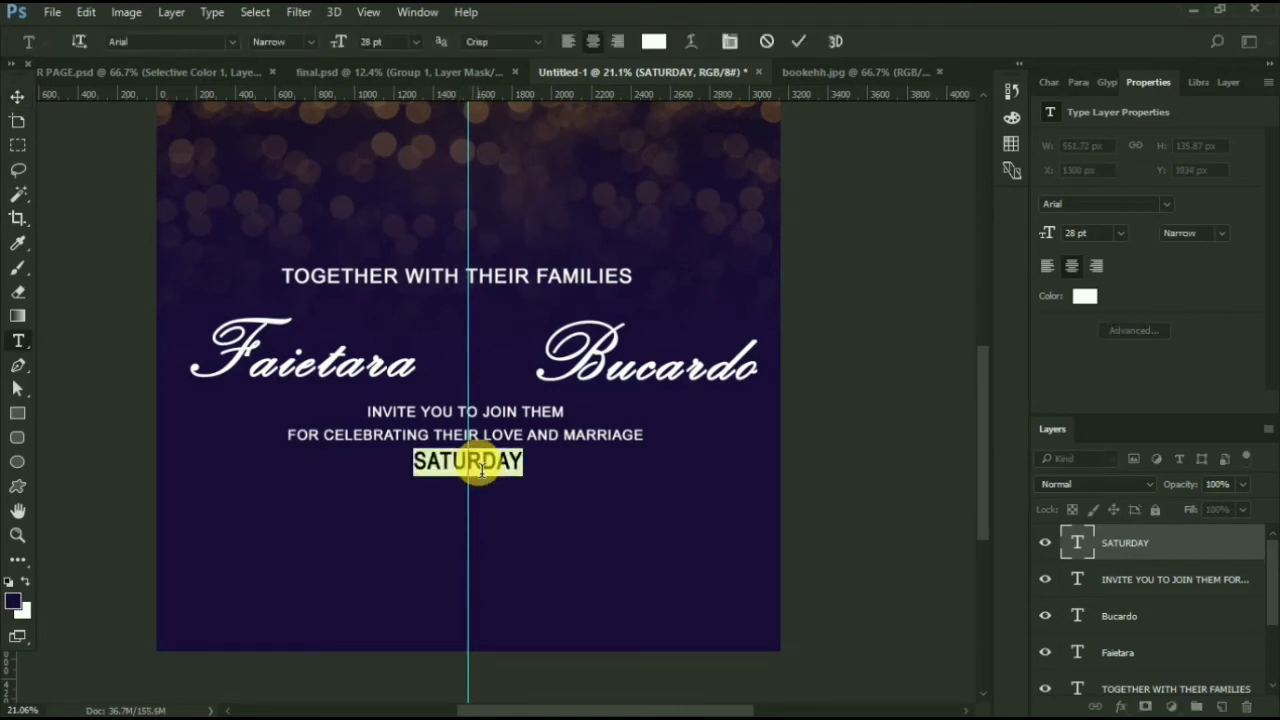
left_click(17, 96)
Draw a thin horizontal rectangle about 1519 by 24 px below "SATURDAY" and fill it with white
scroll(415, 507, "up", 1)
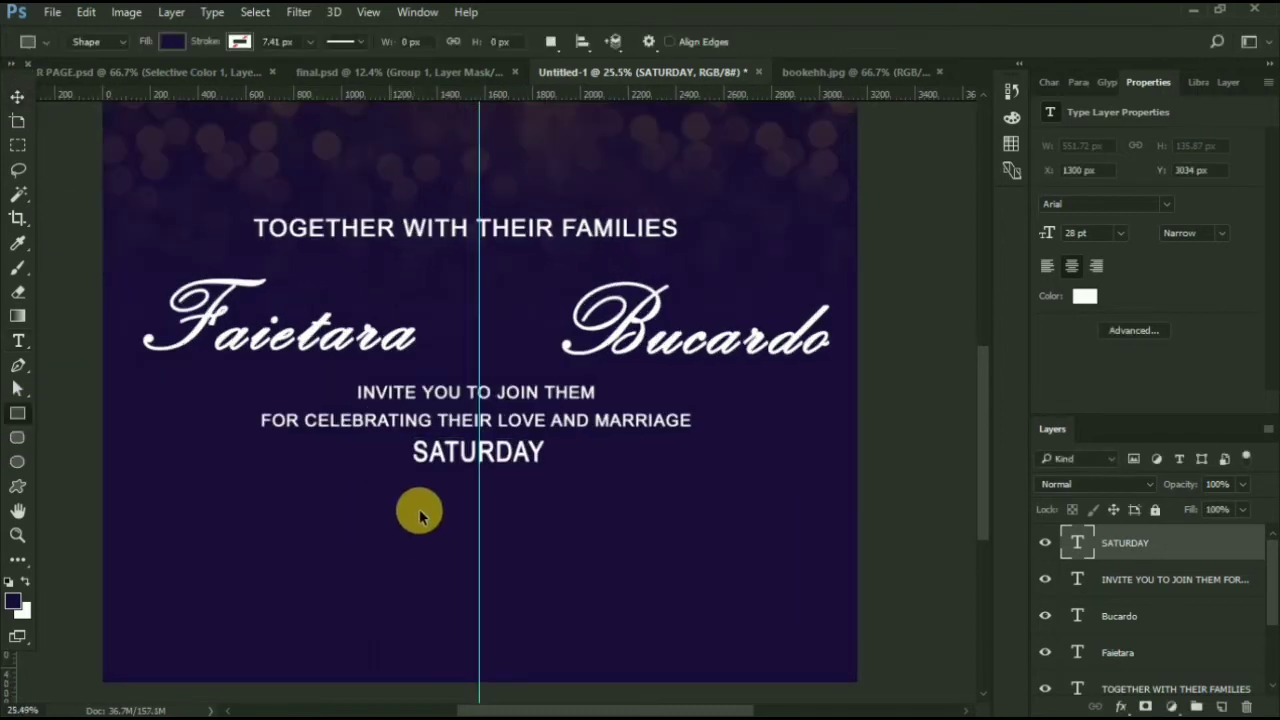
left_click_drag(316, 468, 681, 474)
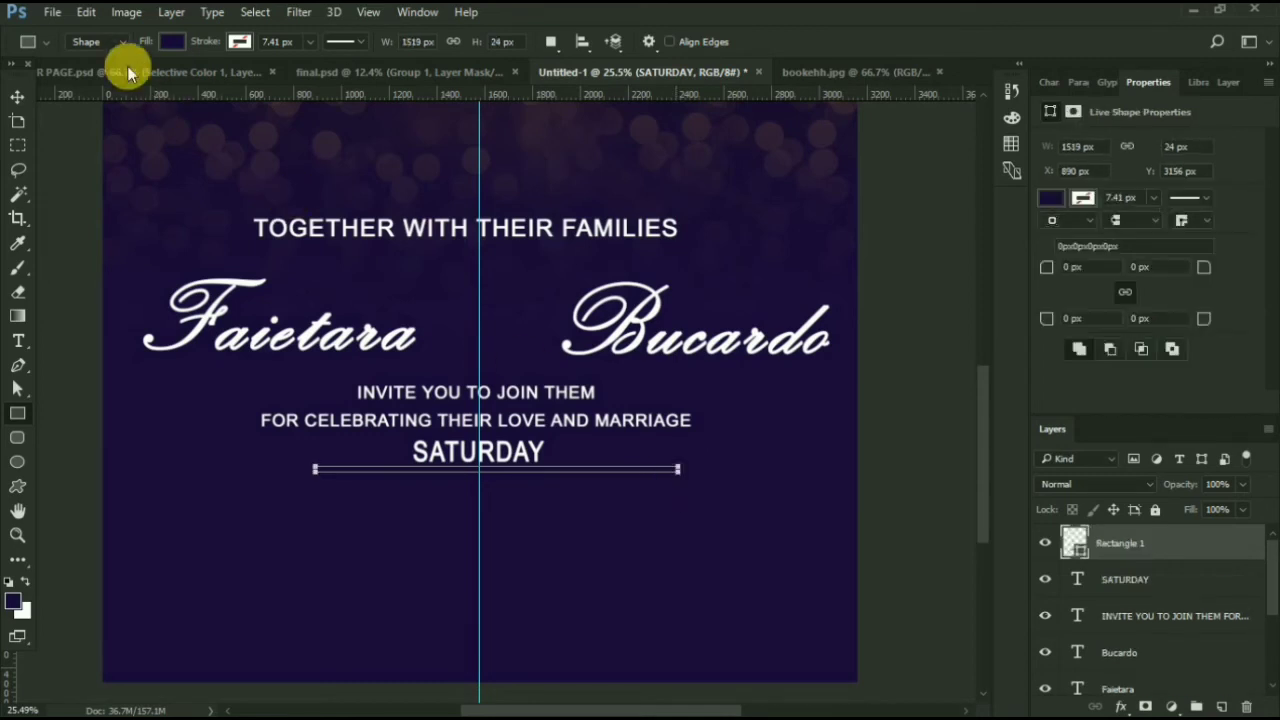
left_click(167, 43)
left_click(97, 131)
left_click(17, 96)
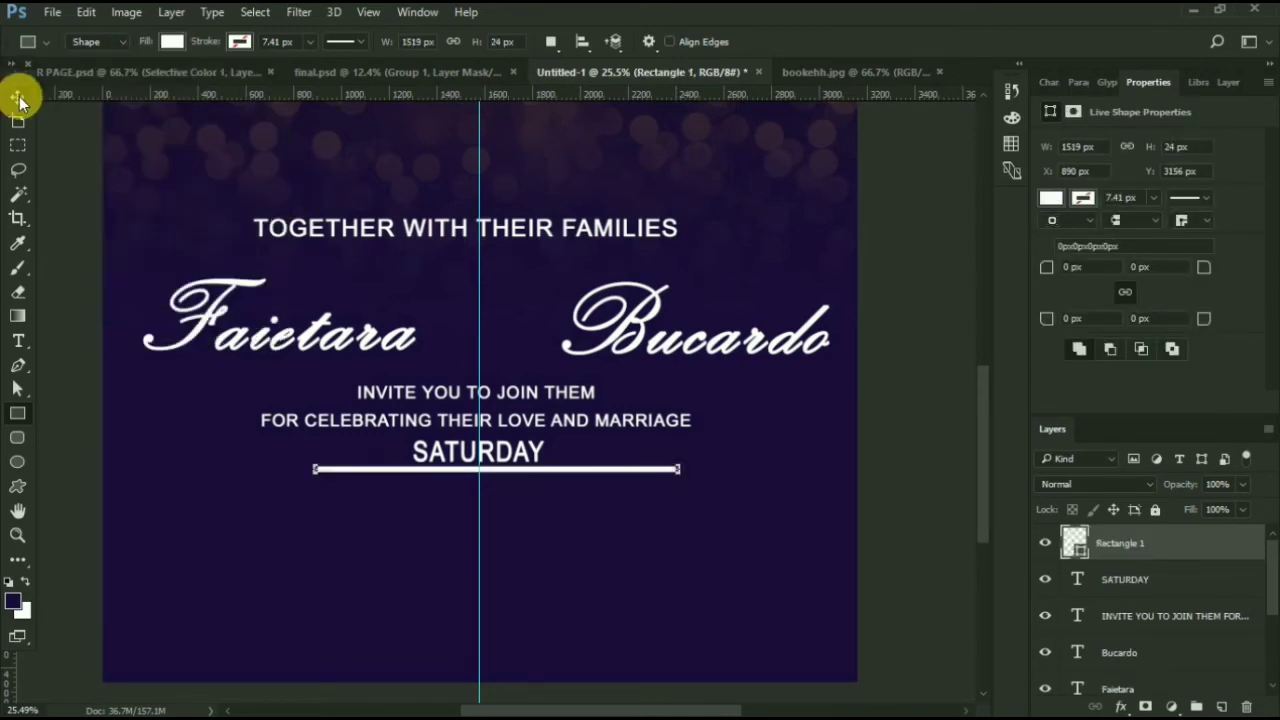
Centre the white bar on the guide below "SATURDAY", at about X 817 px, Y 3188 px, and thin it to about 9 px
scroll(487, 512, "up", 2)
key("ctrl+t")
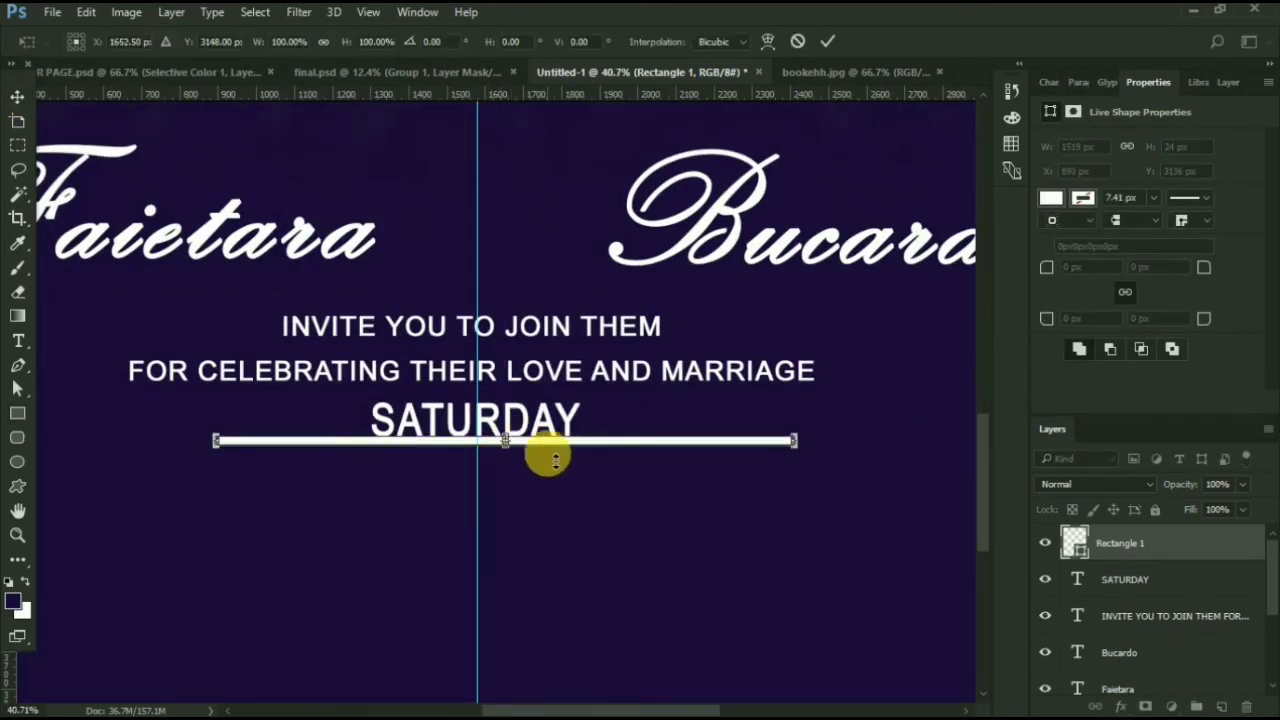
left_click_drag(560, 447, 530, 464)
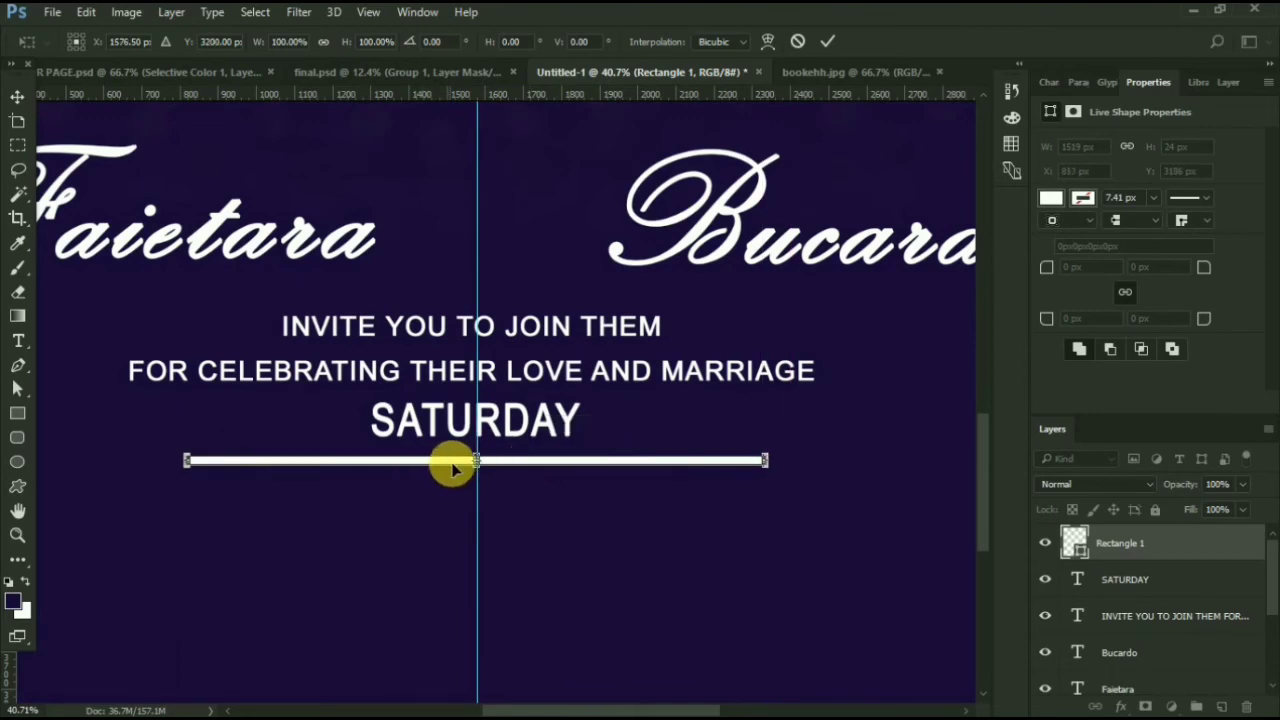
scroll(487, 467, "up", 10)
scroll(486, 466, "up", 4)
left_click_drag(451, 470, 463, 451)
key("Return")
scroll(500, 447, "down", 15)
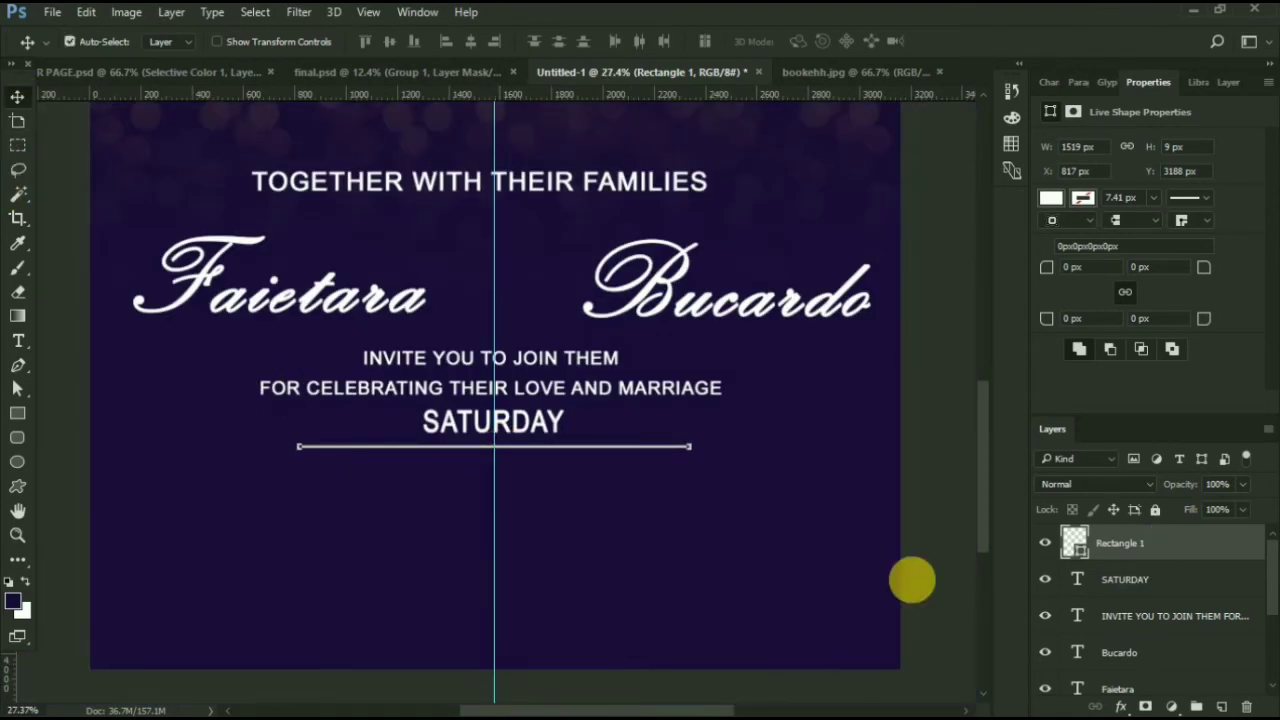
On a new layer, enter the date "27 12 2019" in Bodoni MT Regular, 72 pt, centred below the white line
left_click(1224, 706)
key("t")
left_click(499, 474)
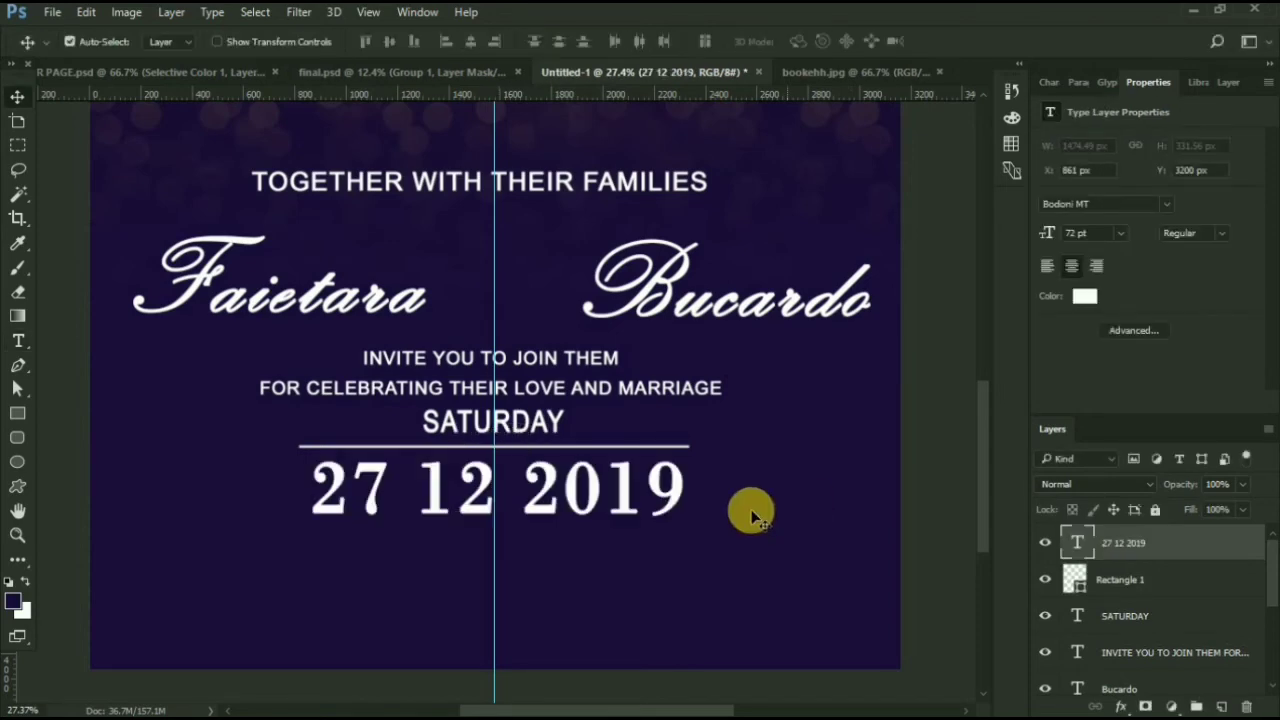
Duplicate the white line and place the copy below the date, leaving room for one more text line
scroll(671, 519, "down", 1)
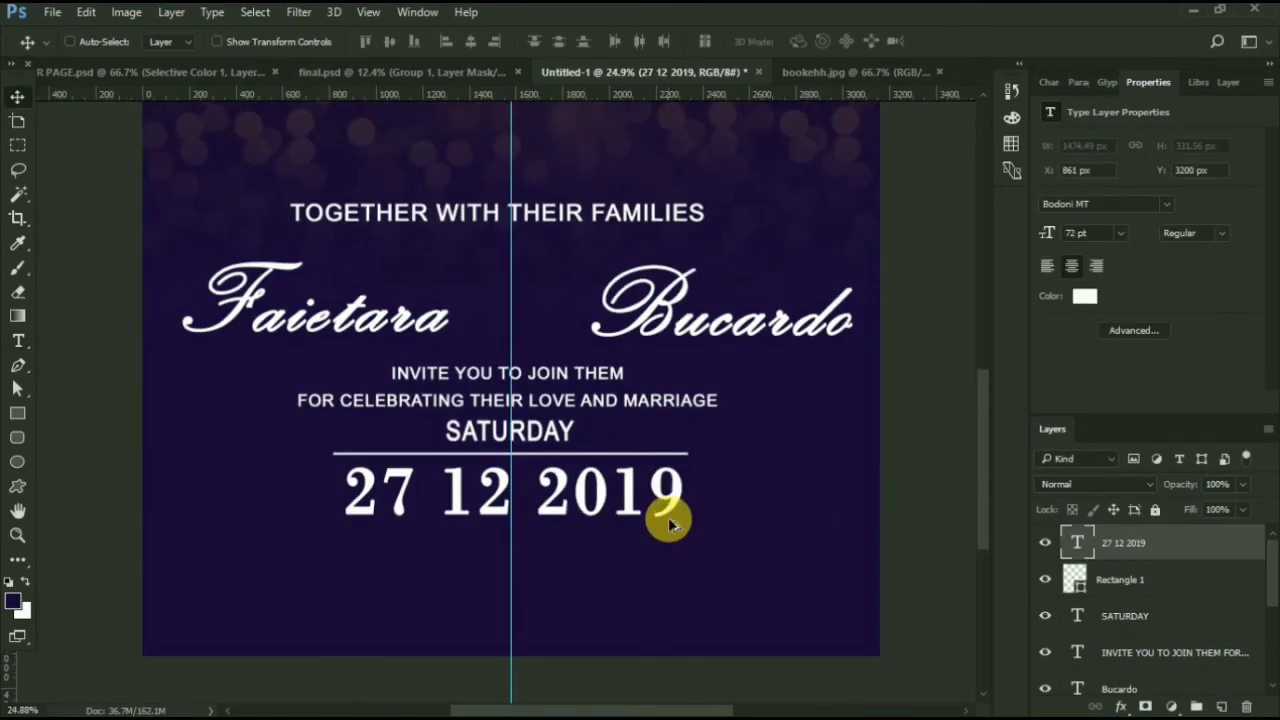
left_click(570, 456)
left_click_drag(570, 456, 603, 574)
Enter "AT FIVE O'CLOCK IN THE EVENING" in Bodoni MT Regular, 18 pt, between the date and the lower line
scroll(574, 457, "up", 2)
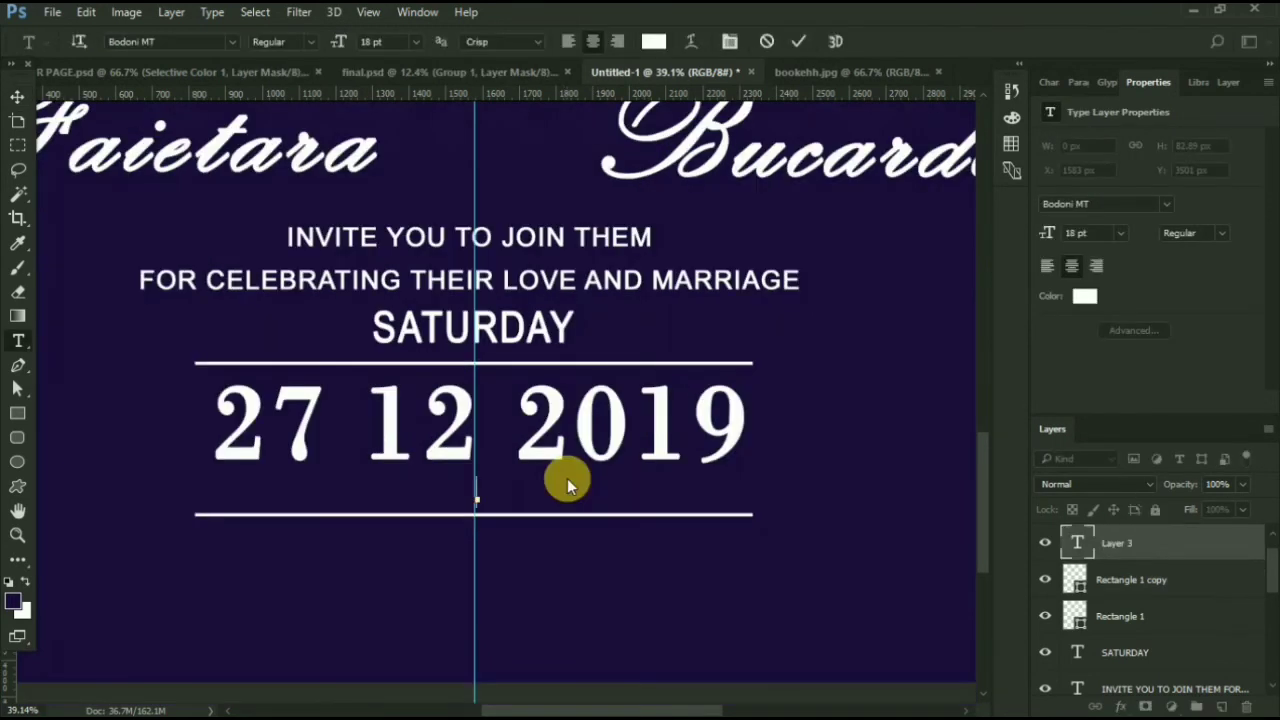
type("AT FIVE O'CLOCK IN THE EVENI")
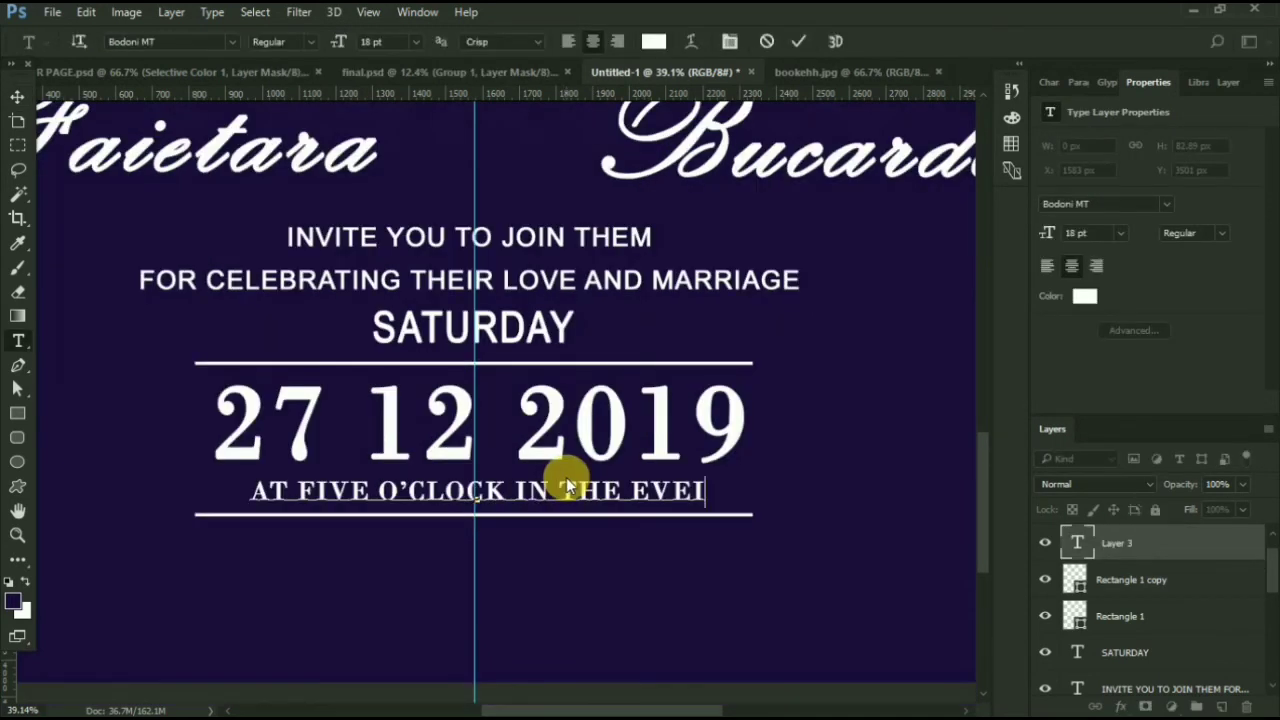
type("NG")
left_click(17, 97)
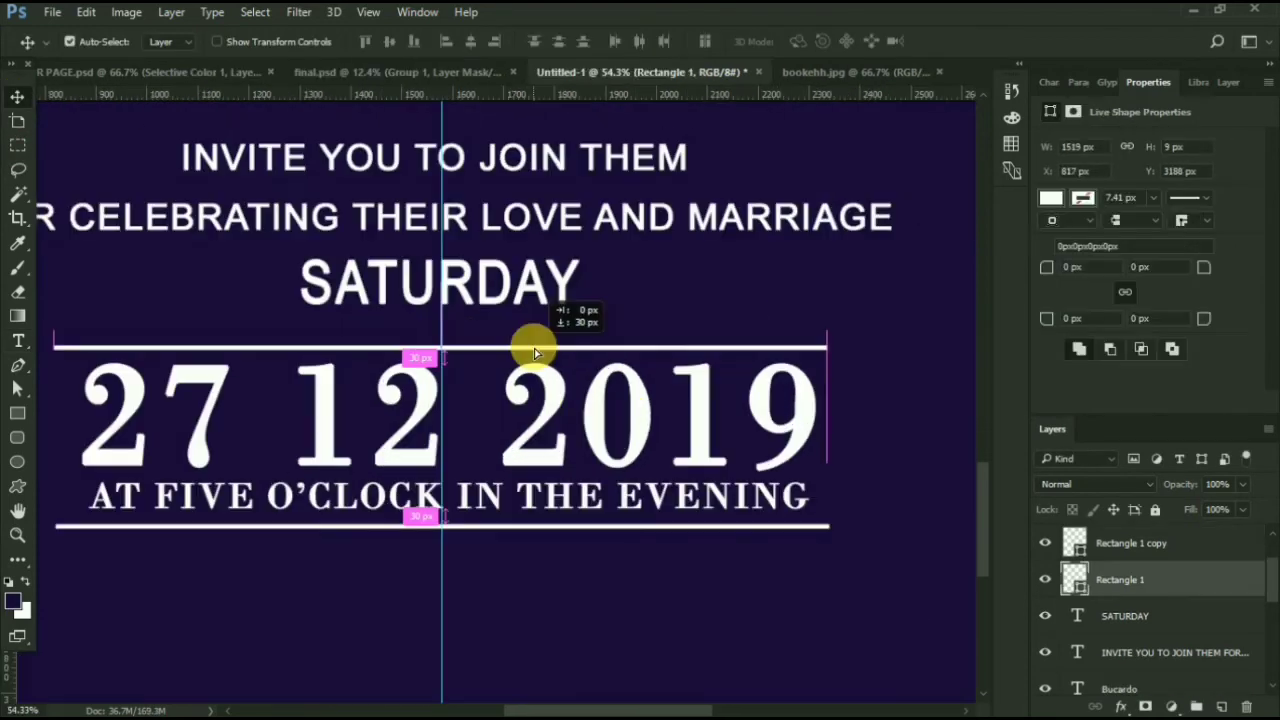
Move the upper white line down about 30 px so both lines sit 30 px from the date and time text
left_click_drag(534, 348, 541, 336)
left_click(568, 566)
scroll(568, 566, "down", 3)
scroll(450, 620, "down", 1)
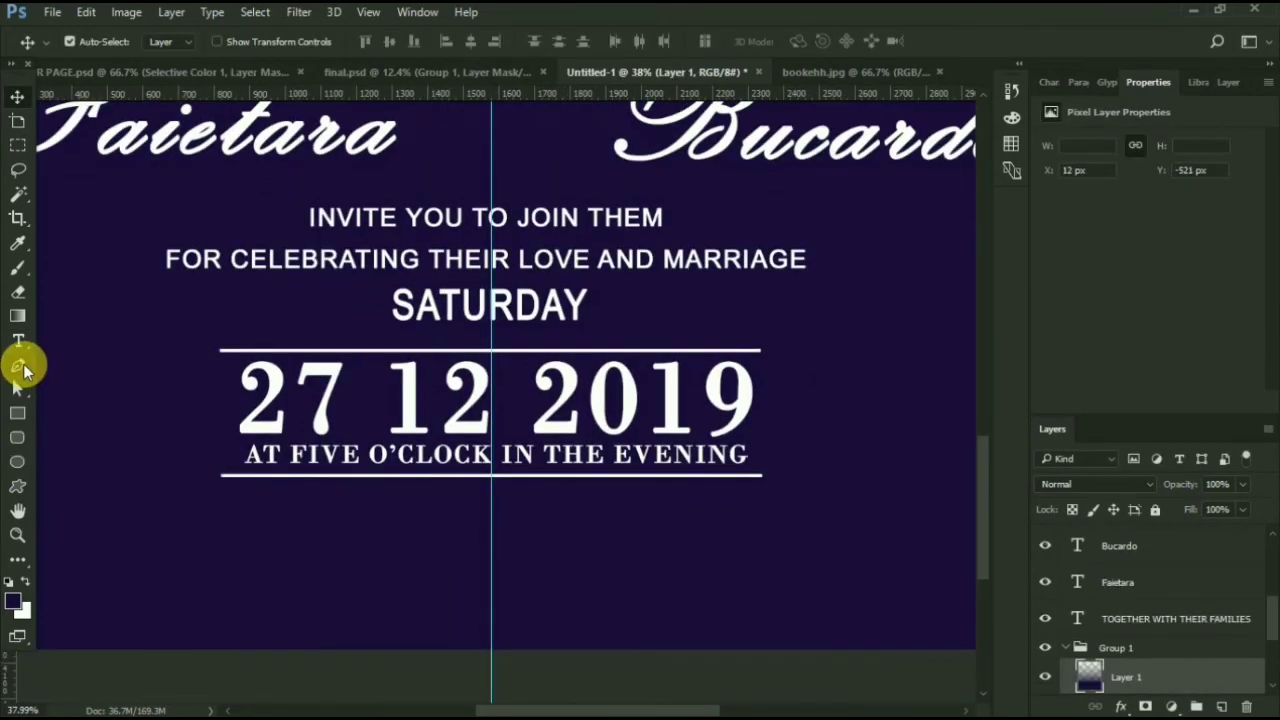
Enter "THE COTTONDOCK" in Arial Narrow, 36 pt, white, centred below the lower white line
left_click(20, 345)
left_click(490, 512)
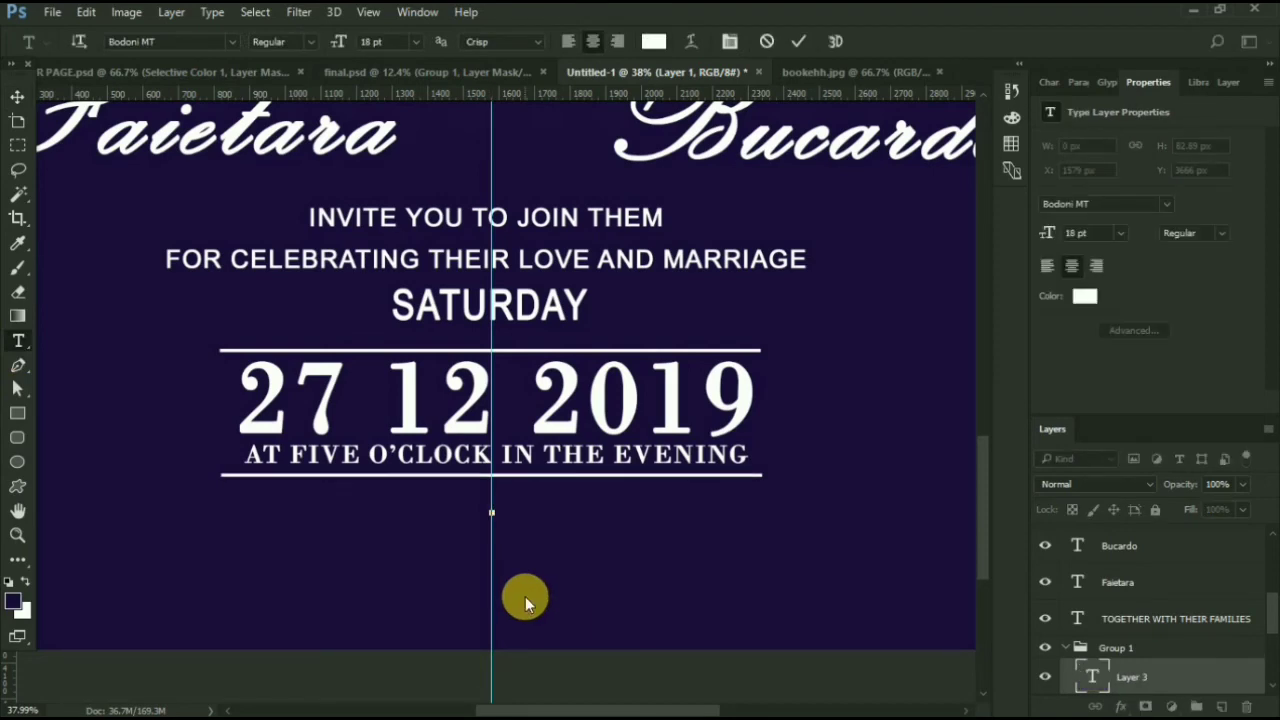
type("AR")
key("BackSpace")
key("BackSpace")
left_click(177, 45)
type("ARI")
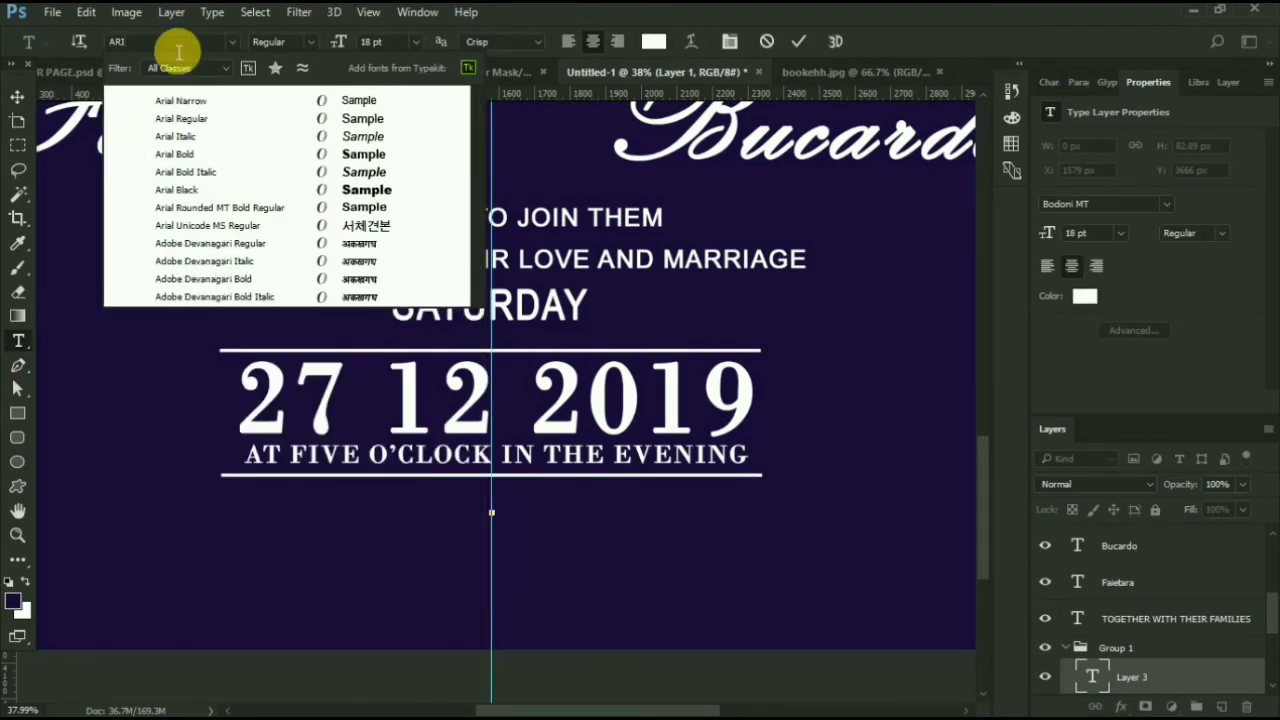
left_click(248, 104)
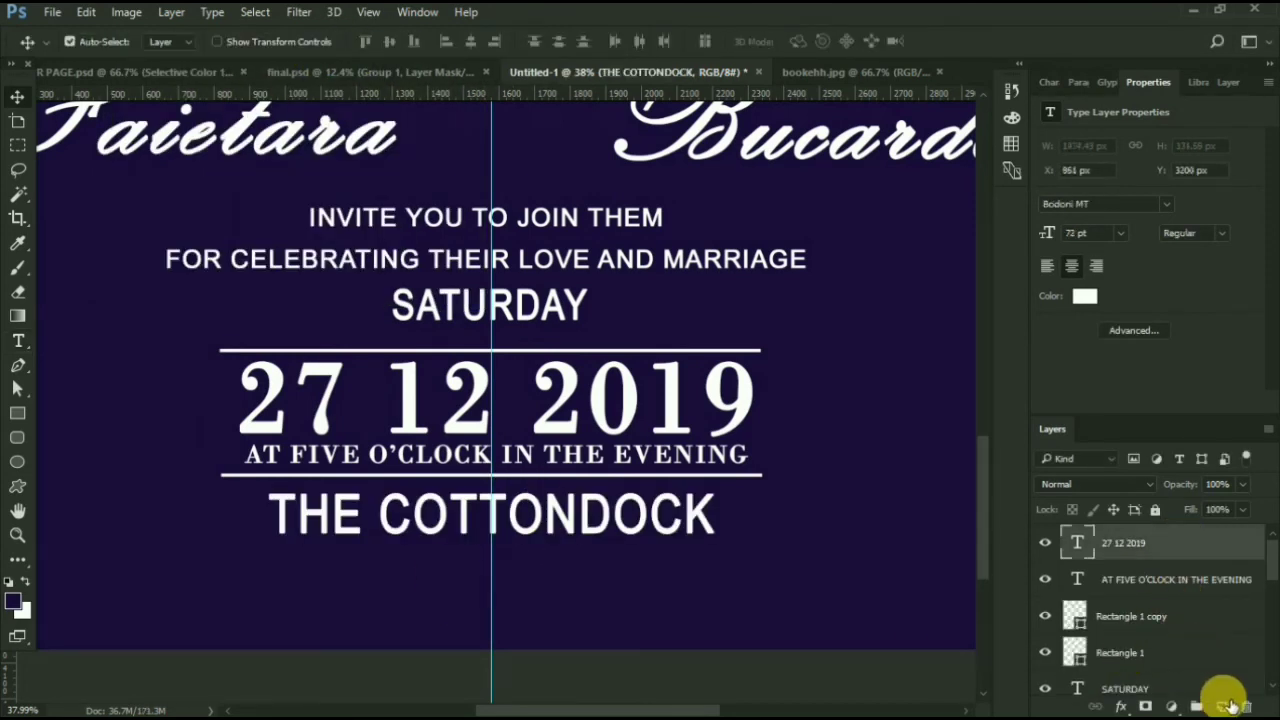
On a new layer, enter the venue's address on two lines in Arial Narrow, 21 pt, centred below the venue name, and show its character settings
left_click(1226, 706)
key("t")
left_click(371, 45)
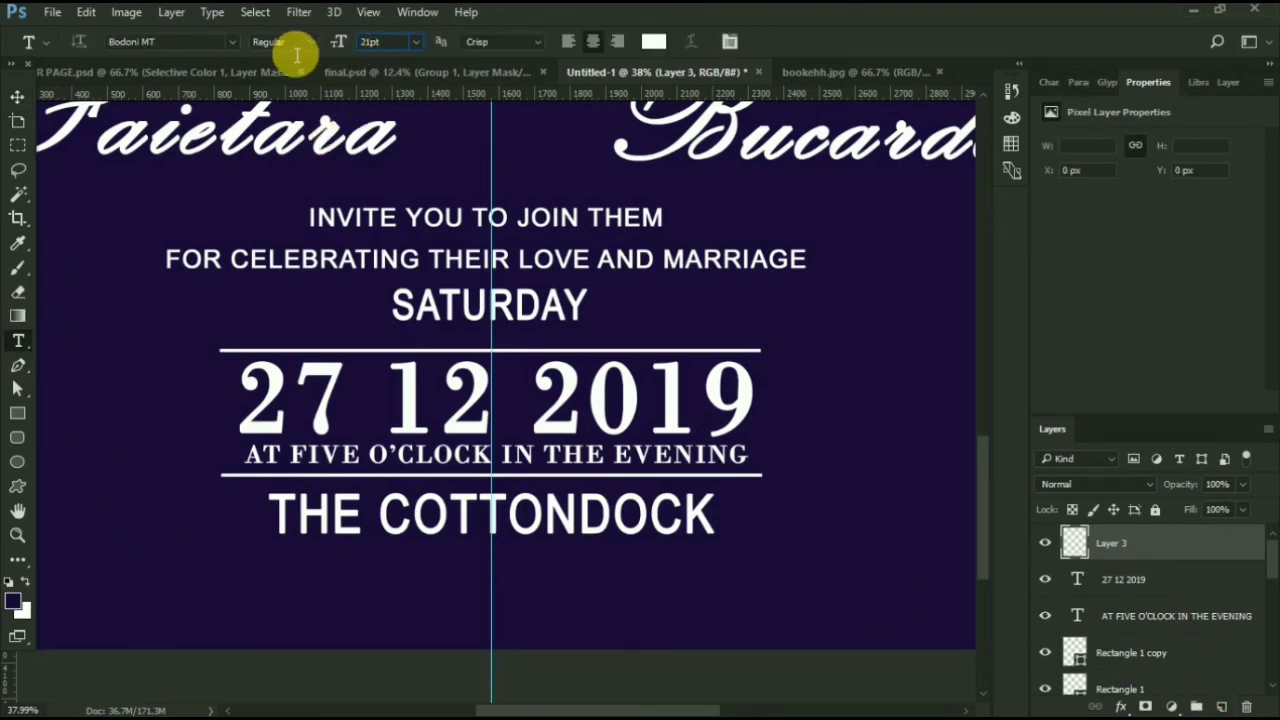
left_click(182, 45)
type("ARI")
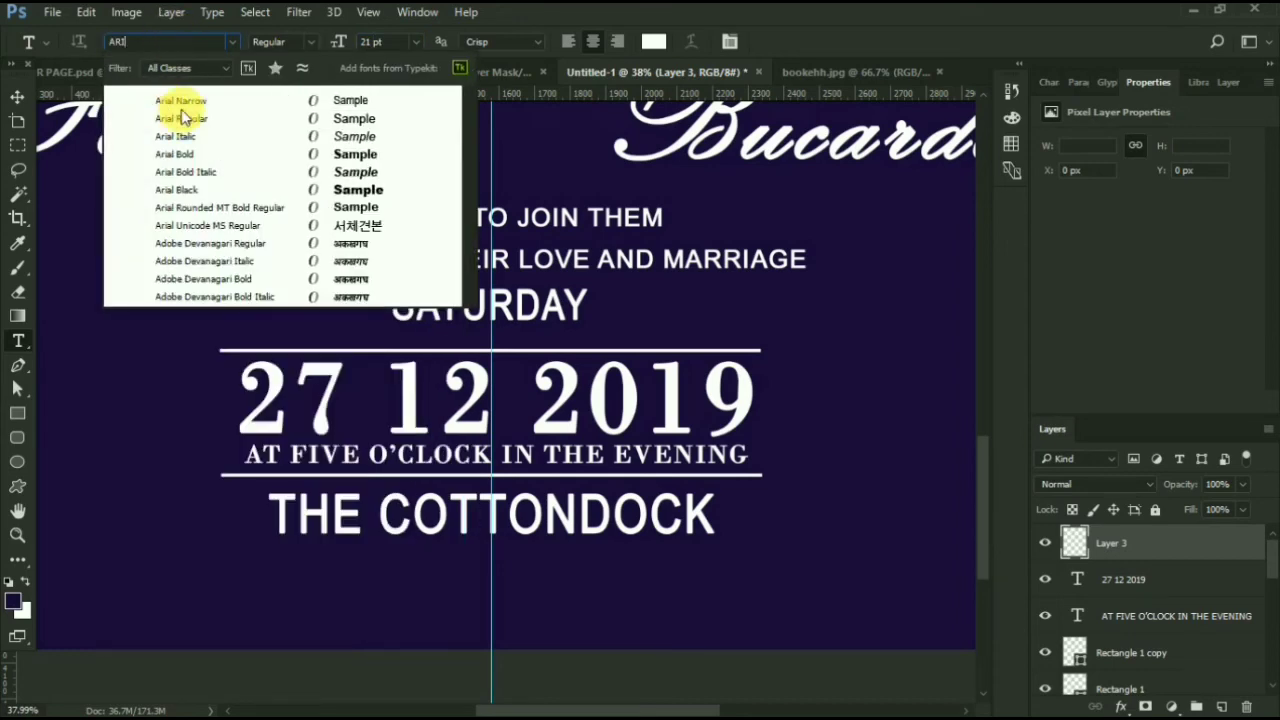
left_click(181, 104)
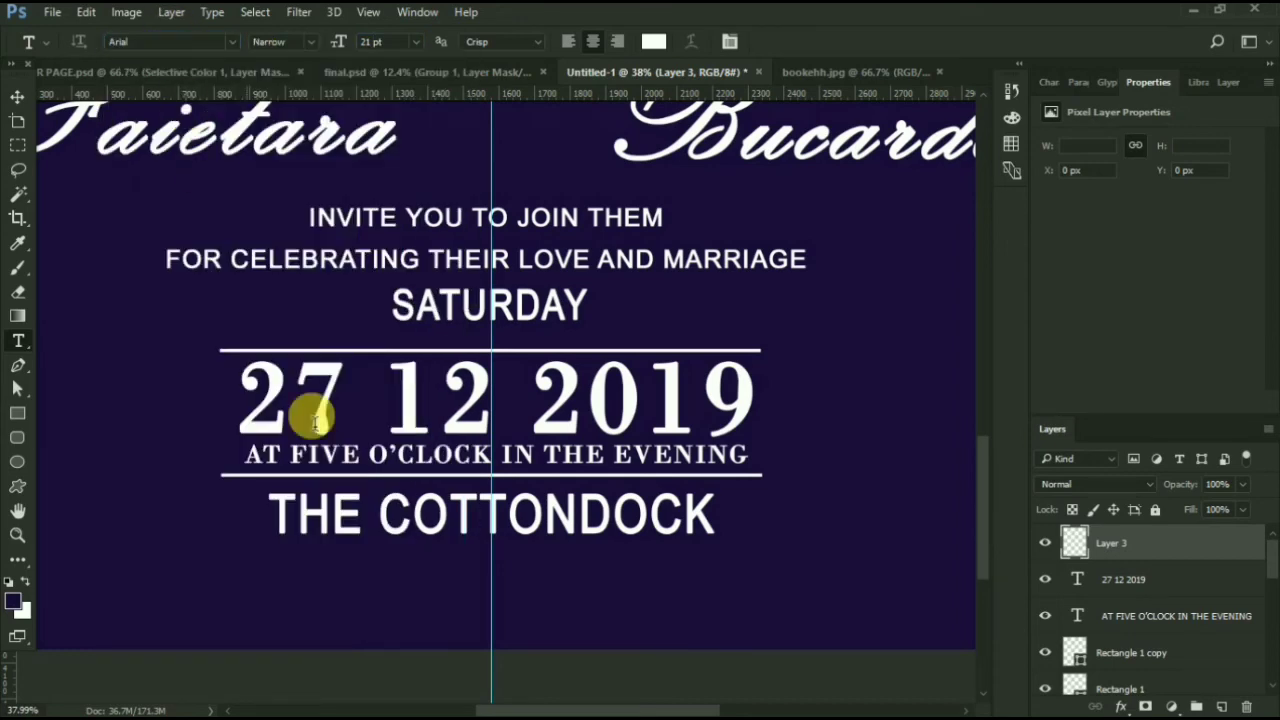
left_click(505, 590)
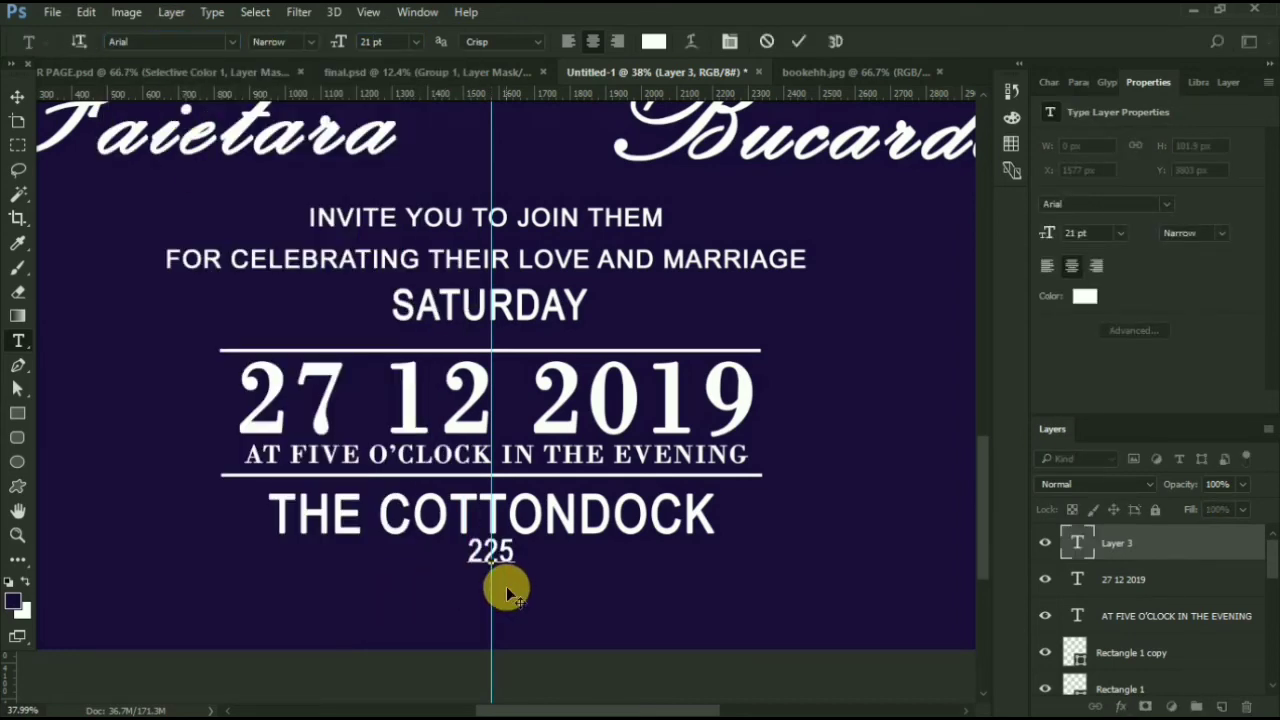
type("225")
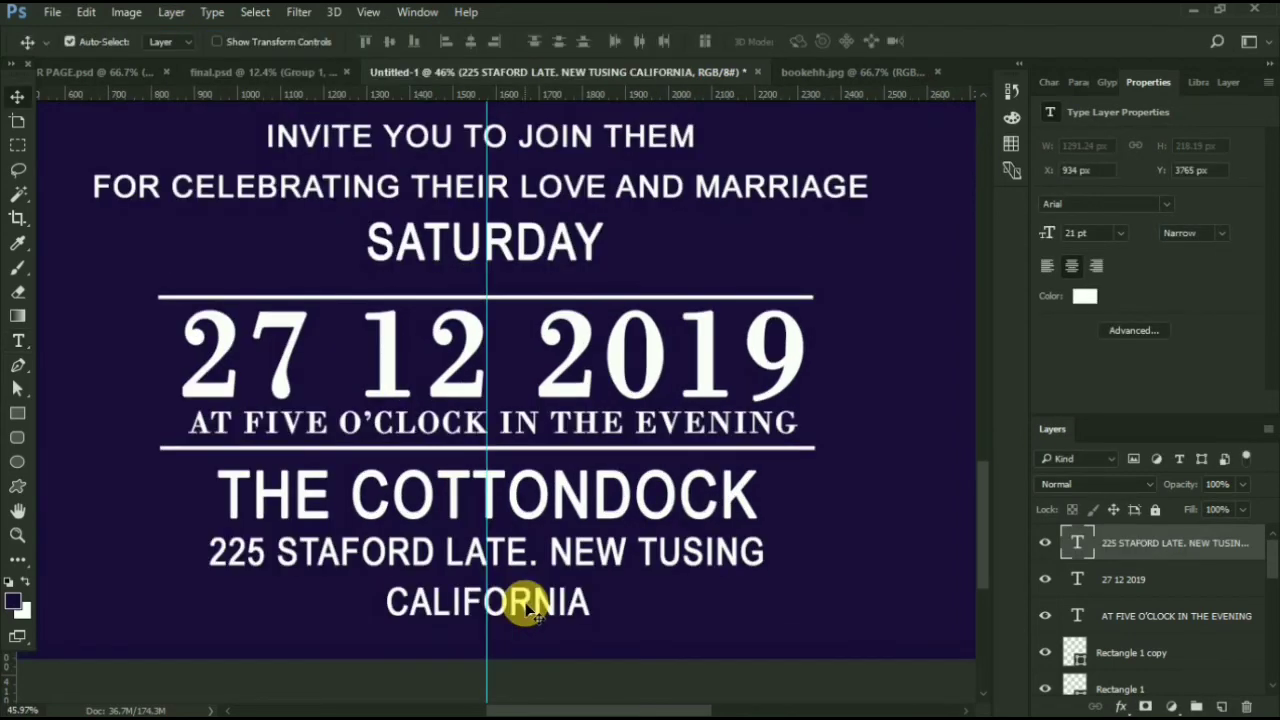
key("ctrl+a")
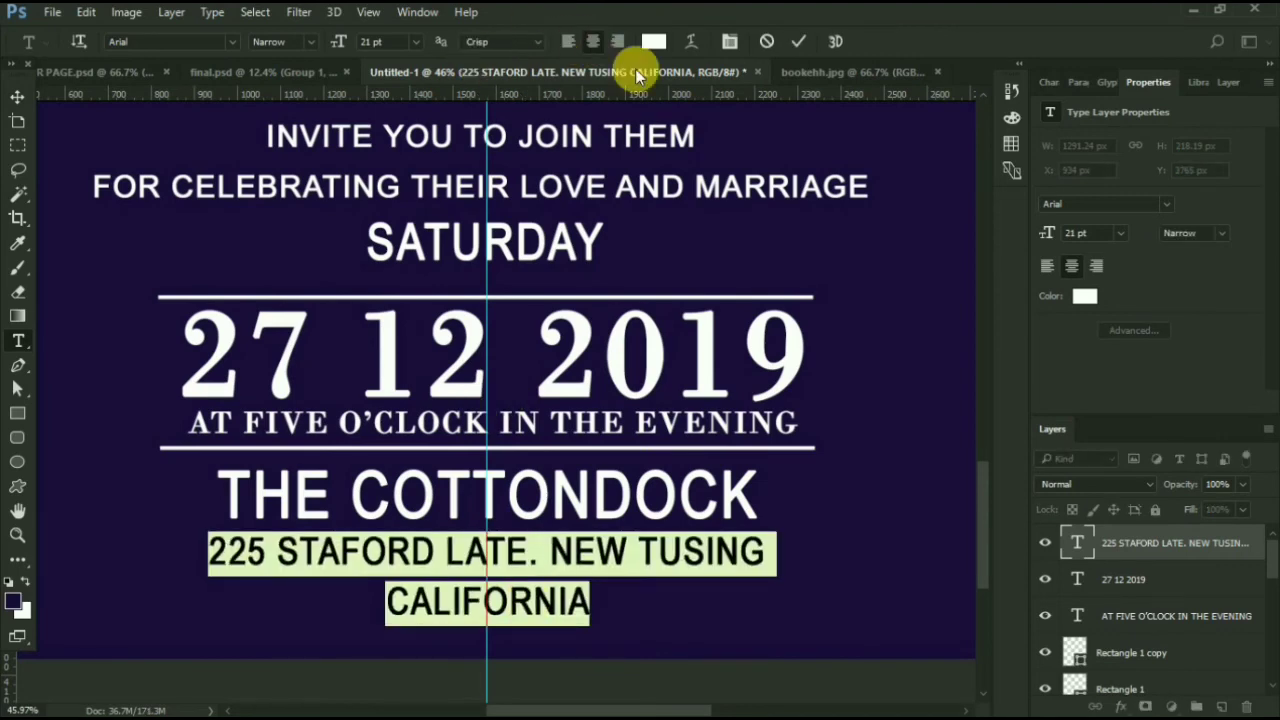
key("ctrl+t")
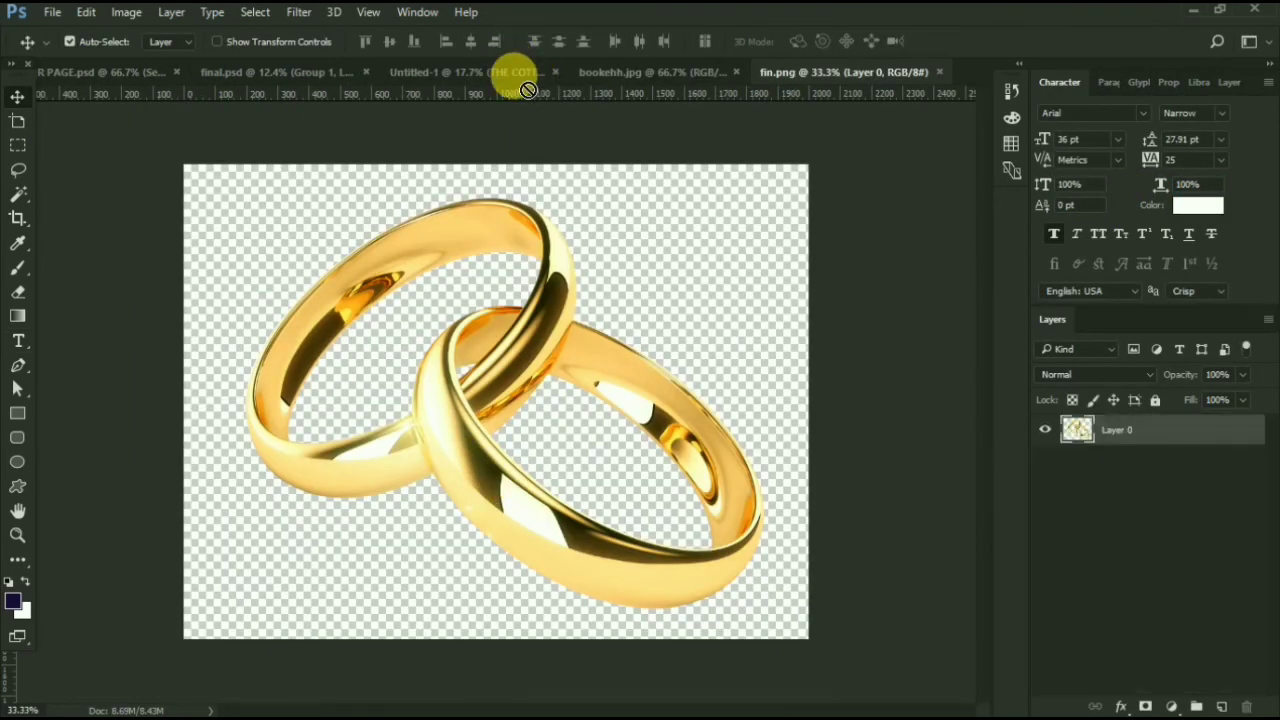
Bring the gold rings from fin.png into the invitation, scale them to about 270 px wide and place them between the couple's names
left_click_drag(528, 90, 530, 430)
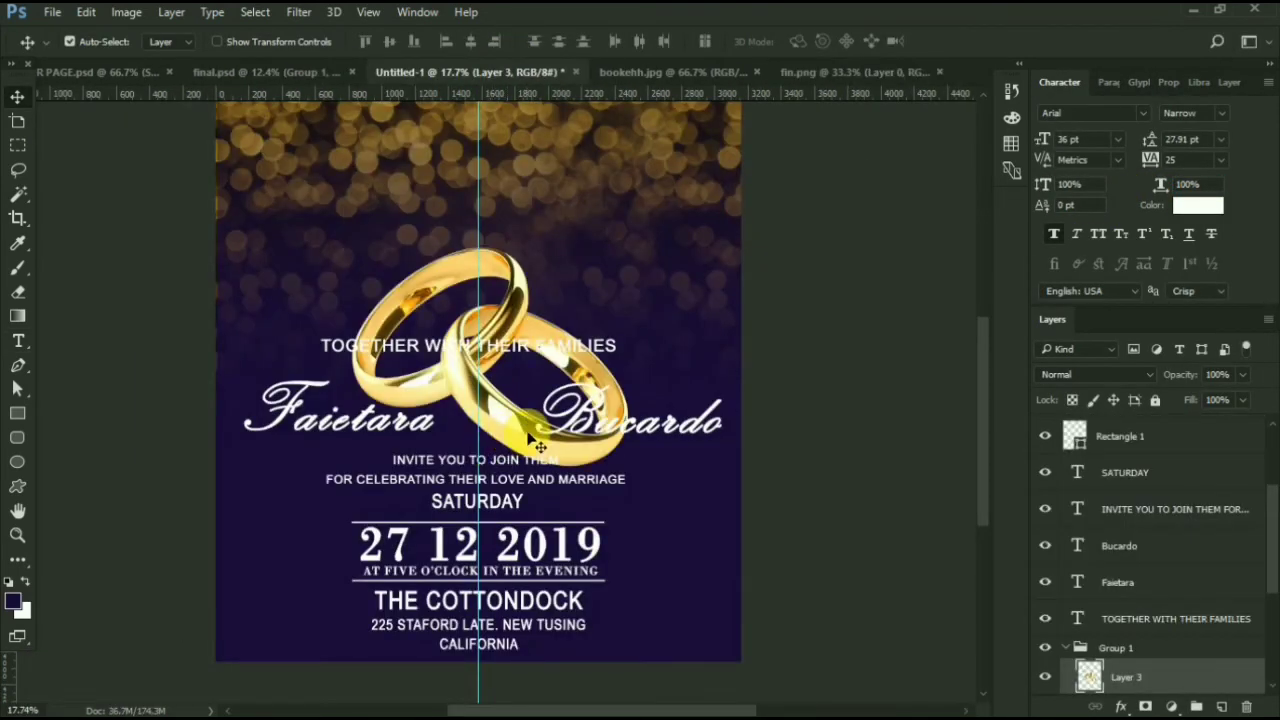
key("ctrl+t")
left_click_drag(622, 455, 457, 389)
left_click_drag(424, 314, 488, 411)
scroll(535, 444, "up", 2)
scroll(560, 465, "up", 2)
left_click_drag(545, 450, 365, 298)
left_click_drag(272, 263, 364, 396)
key("Return")
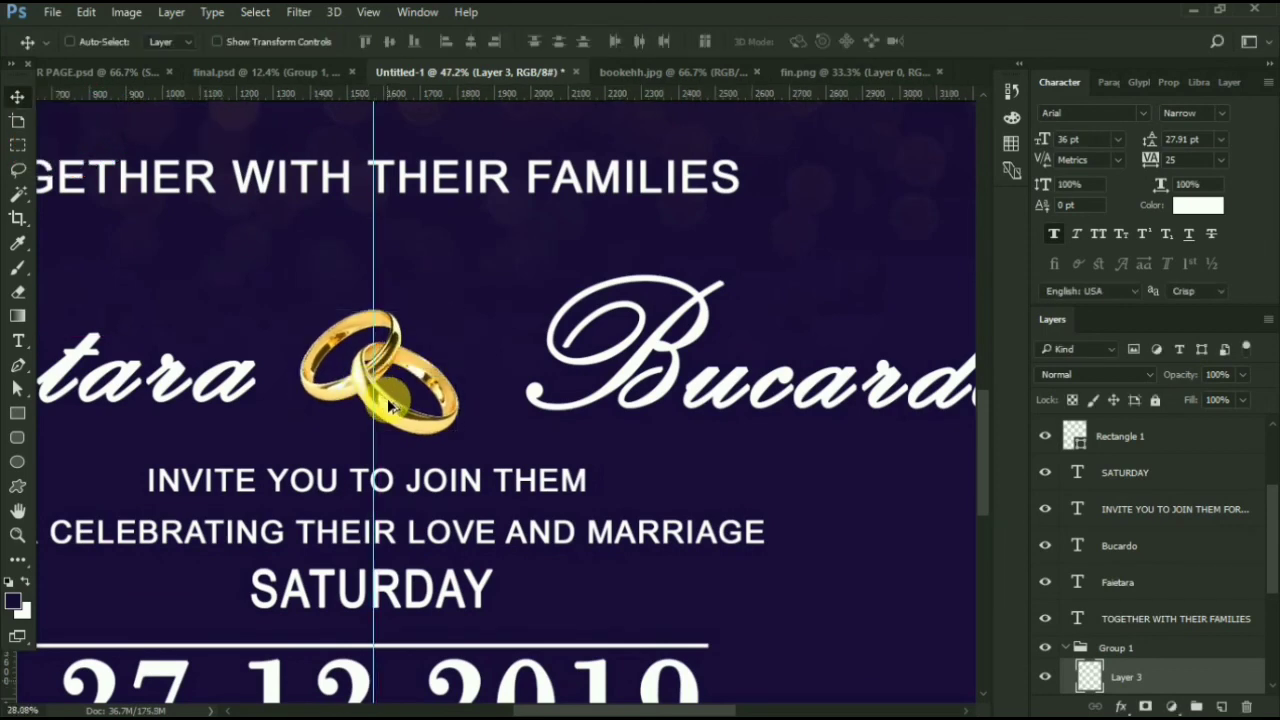
Take the vertical guide off the page and raise the invitation text block with the rings slightly, tightening the gap above the couple's names
scroll(387, 398, "down", 5)
left_click_drag(500, 193, 178, 267)
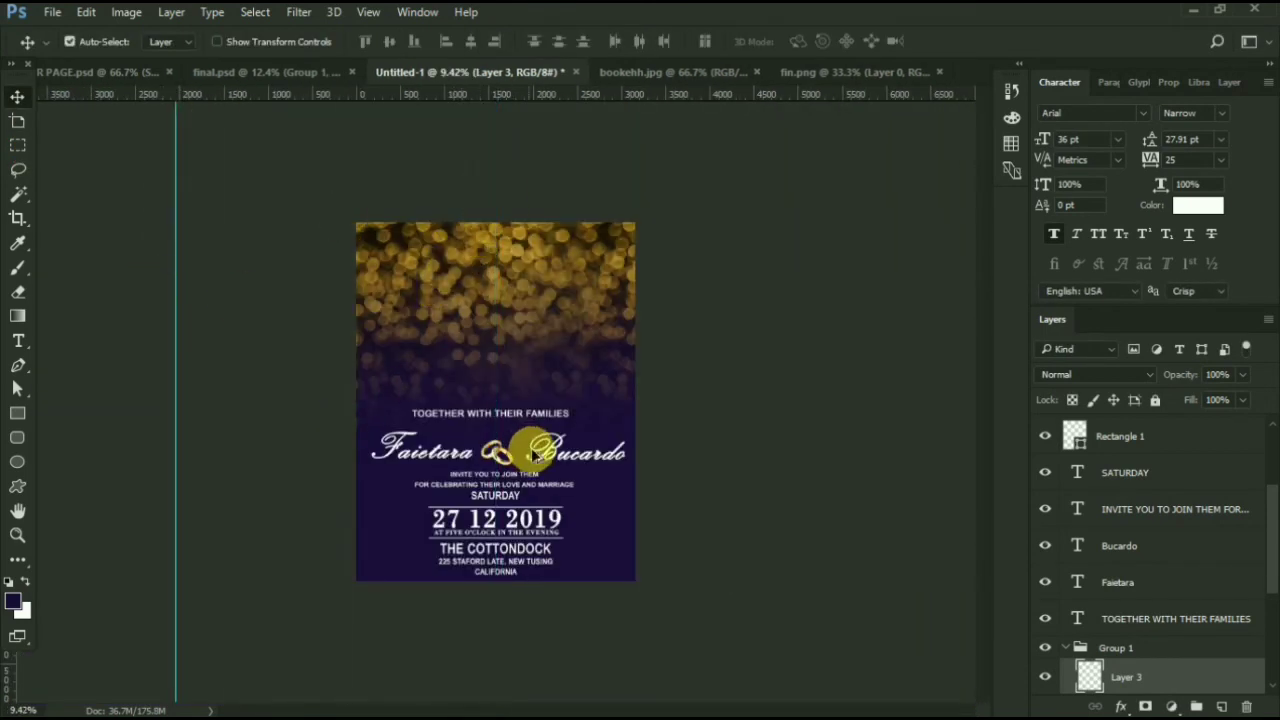
scroll(515, 435, "up", 3)
scroll(515, 525, "down", 2)
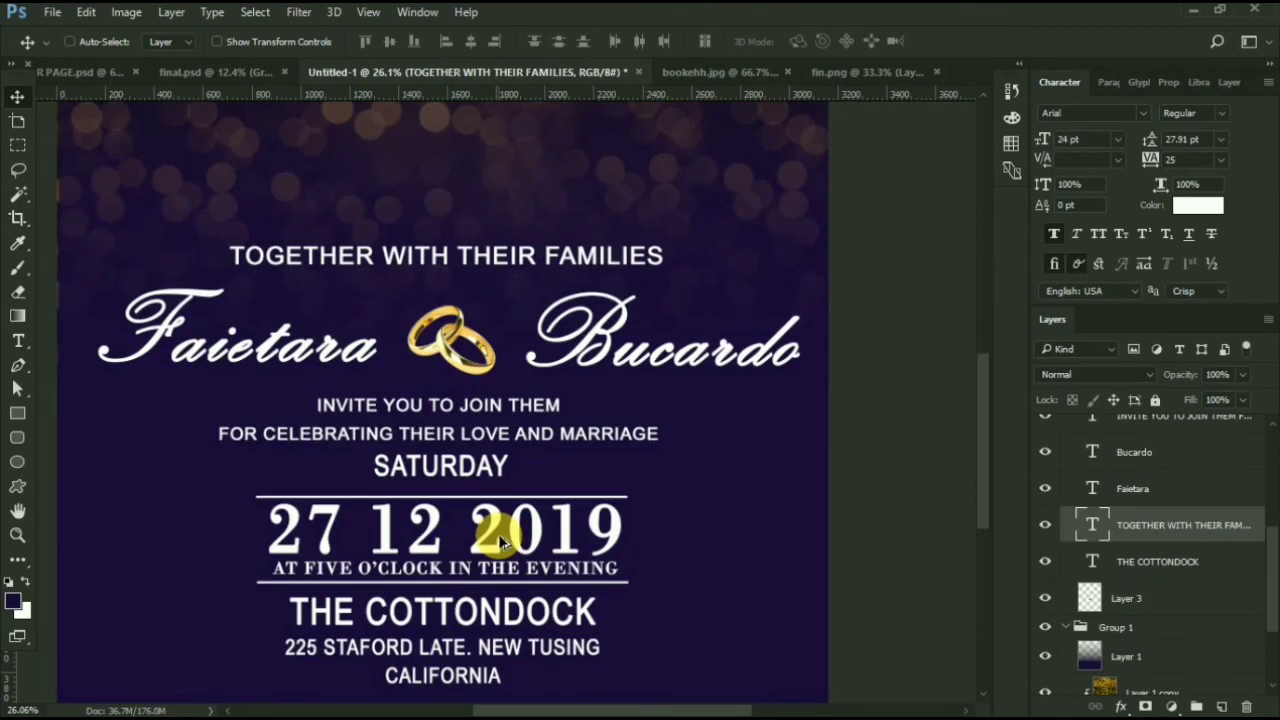
Nudge the upper line, date, time text and lower line up slightly, and the venue name slightly down, to even out their spacing
scroll(500, 540, "up", 2)
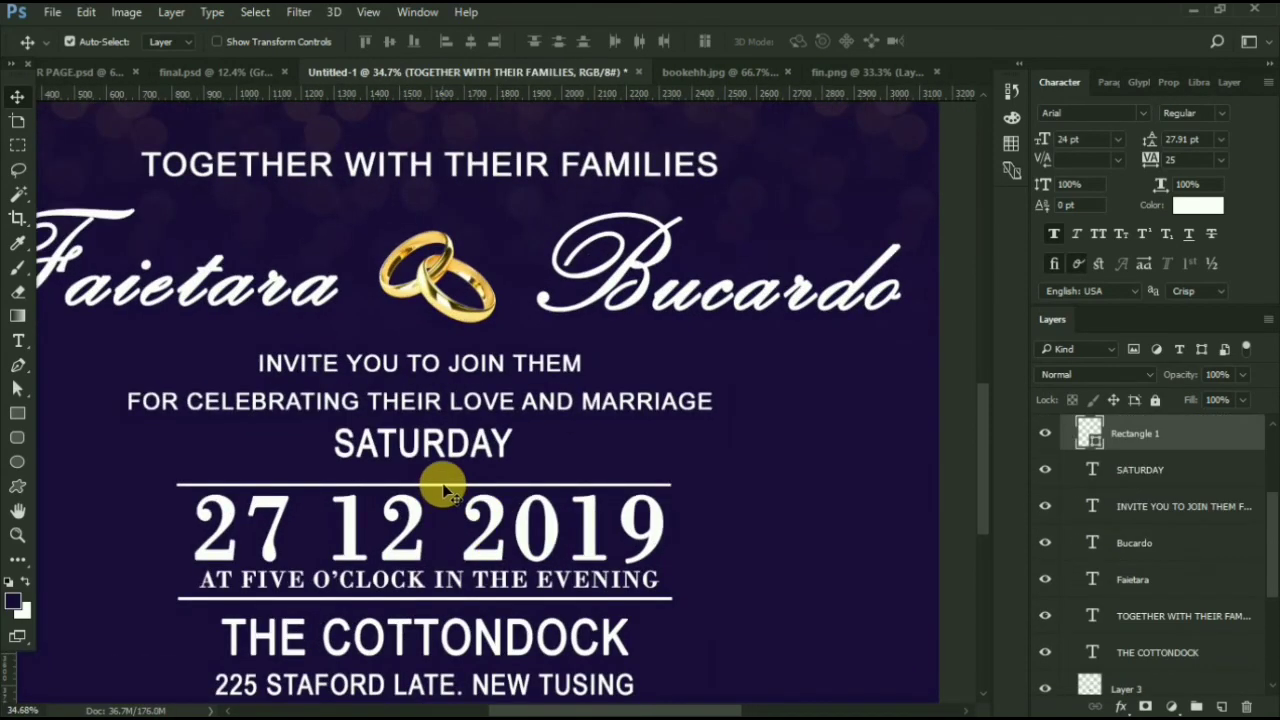
key("Up")
key("Up")
left_click(418, 555)
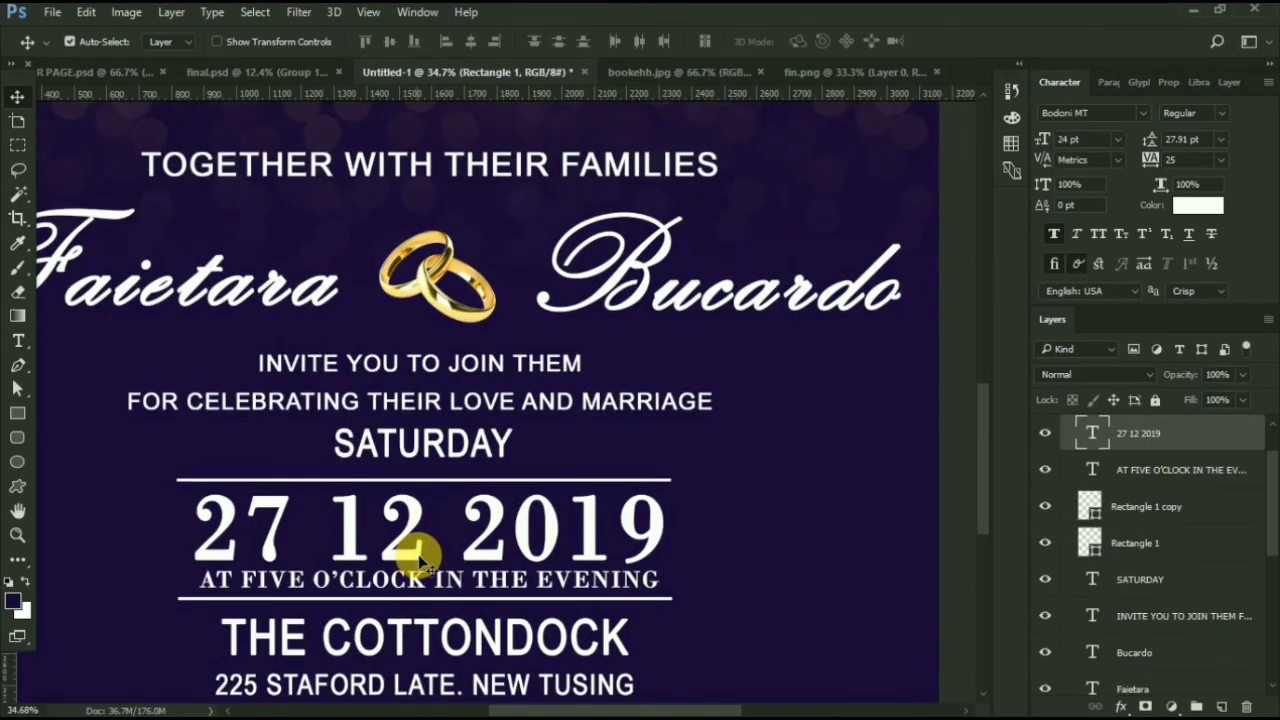
left_click(462, 585)
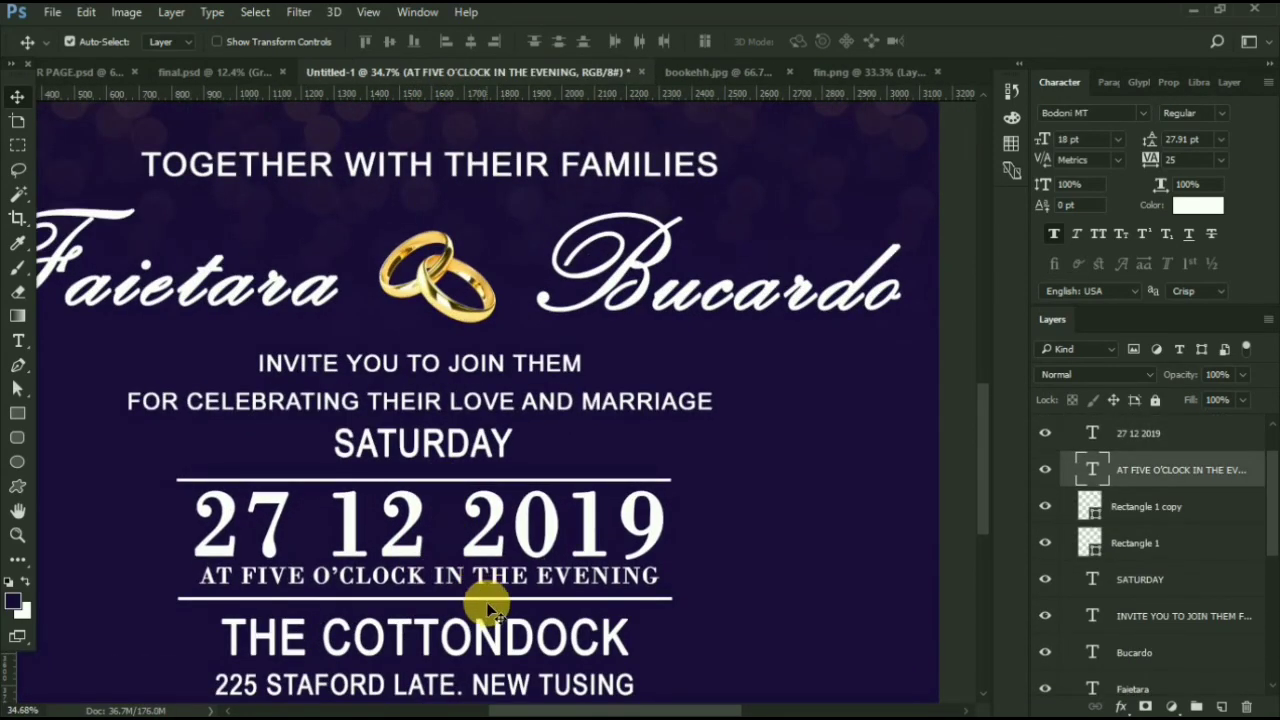
left_click(488, 598)
scroll(503, 615, "down", 3)
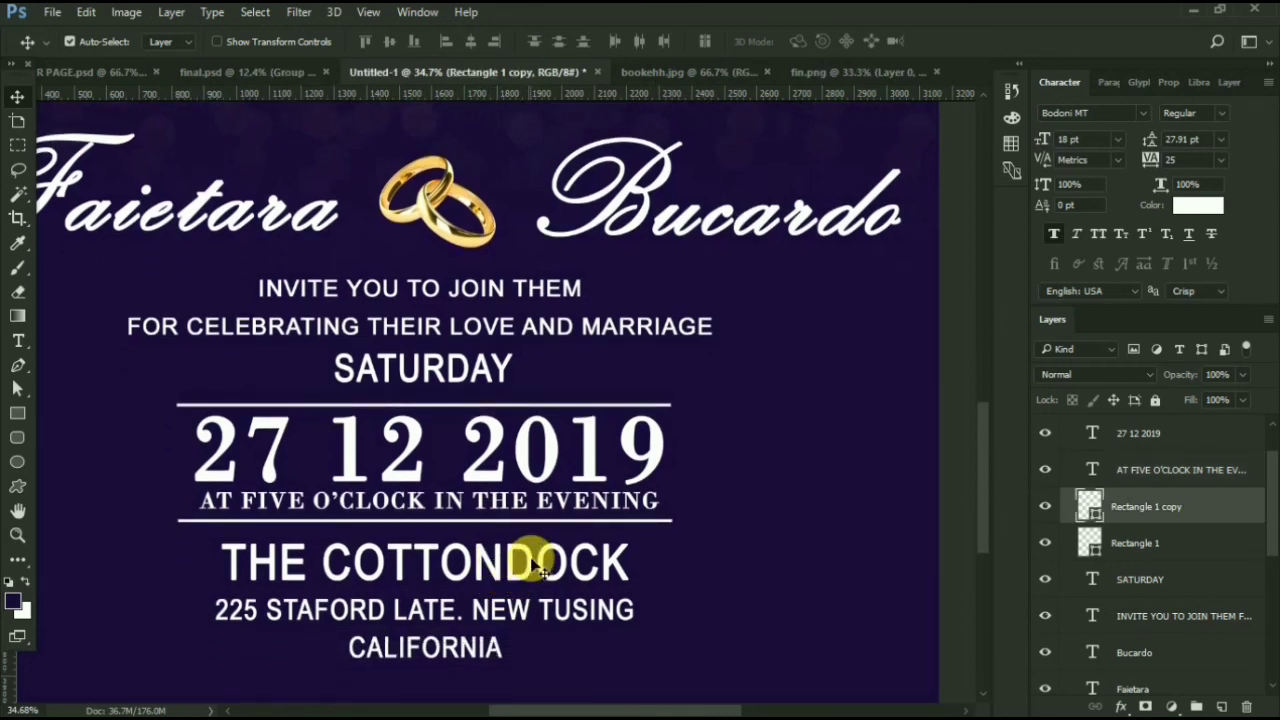
left_click(535, 568)
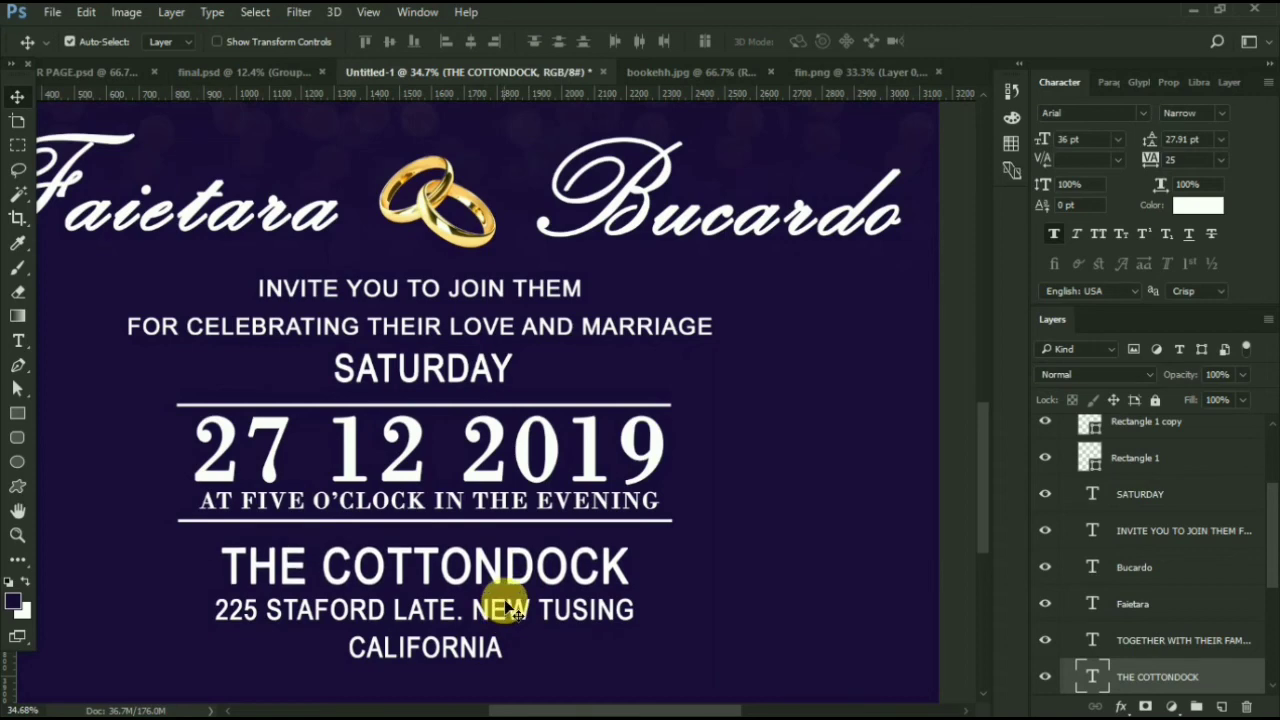
scroll(598, 503, "down", 3)
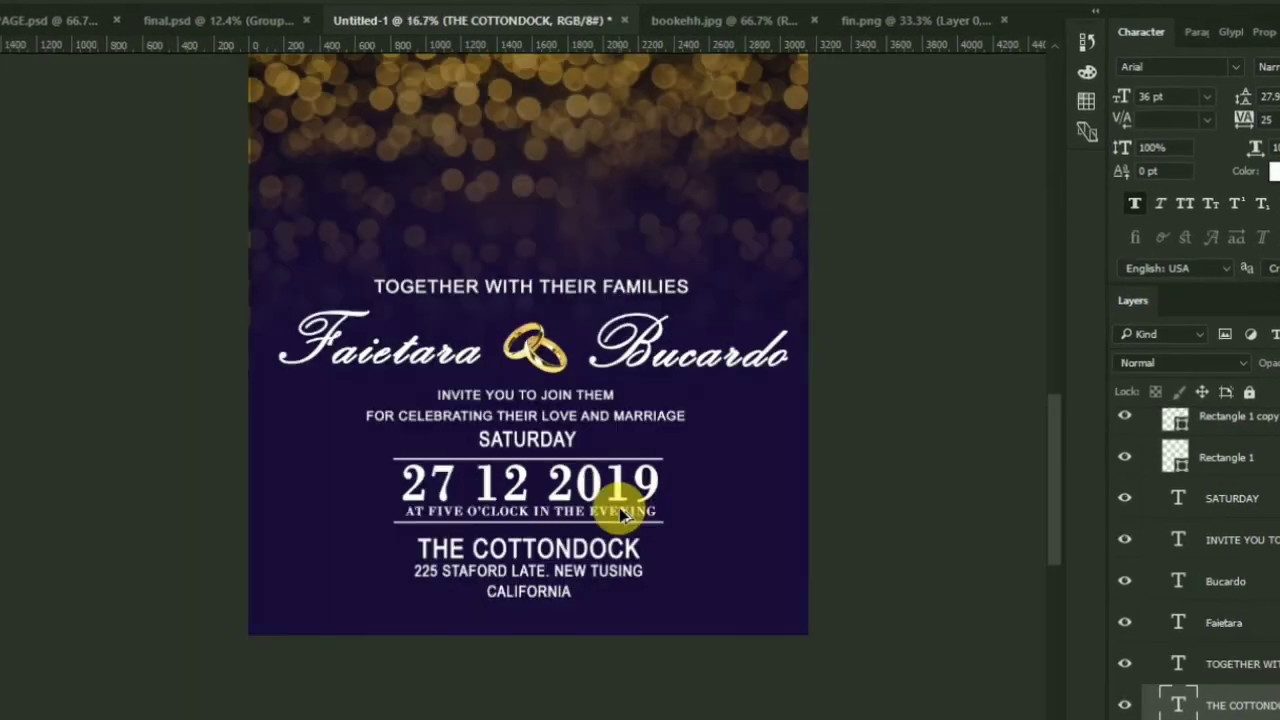
scroll(608, 560, "up", 3)
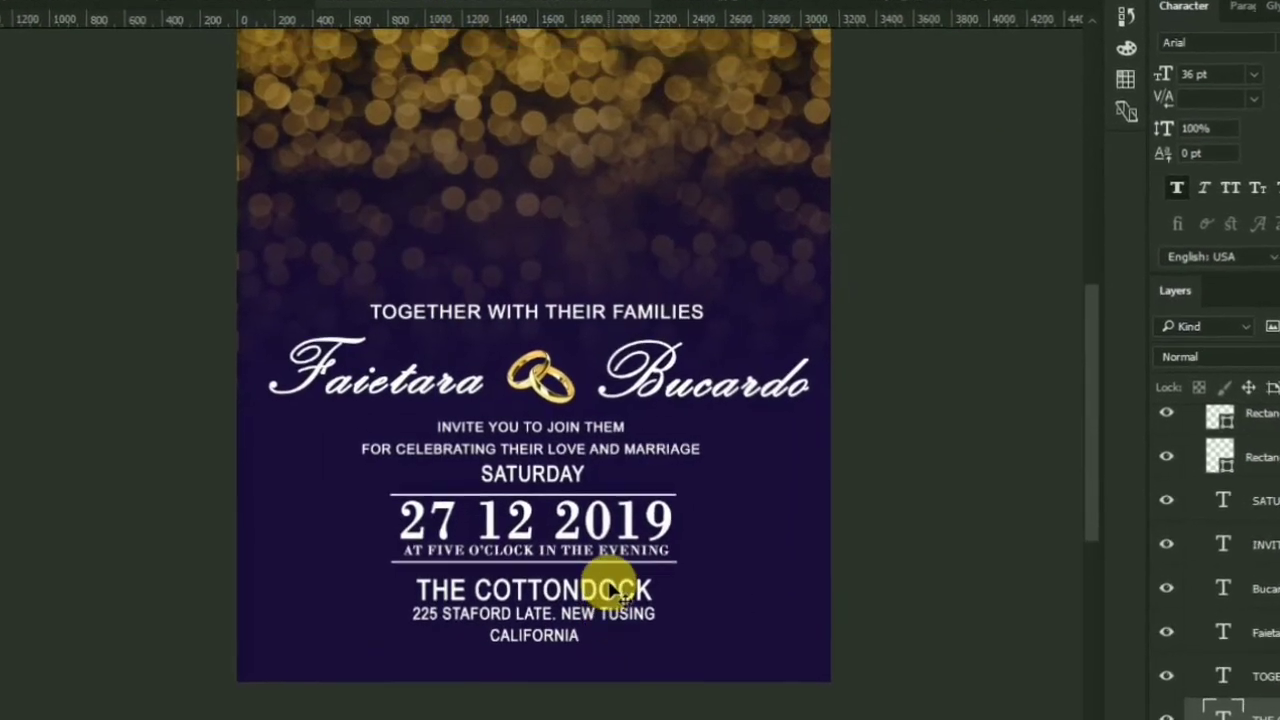
scroll(570, 635, "down", 1)
scroll(549, 652, "up", 3)
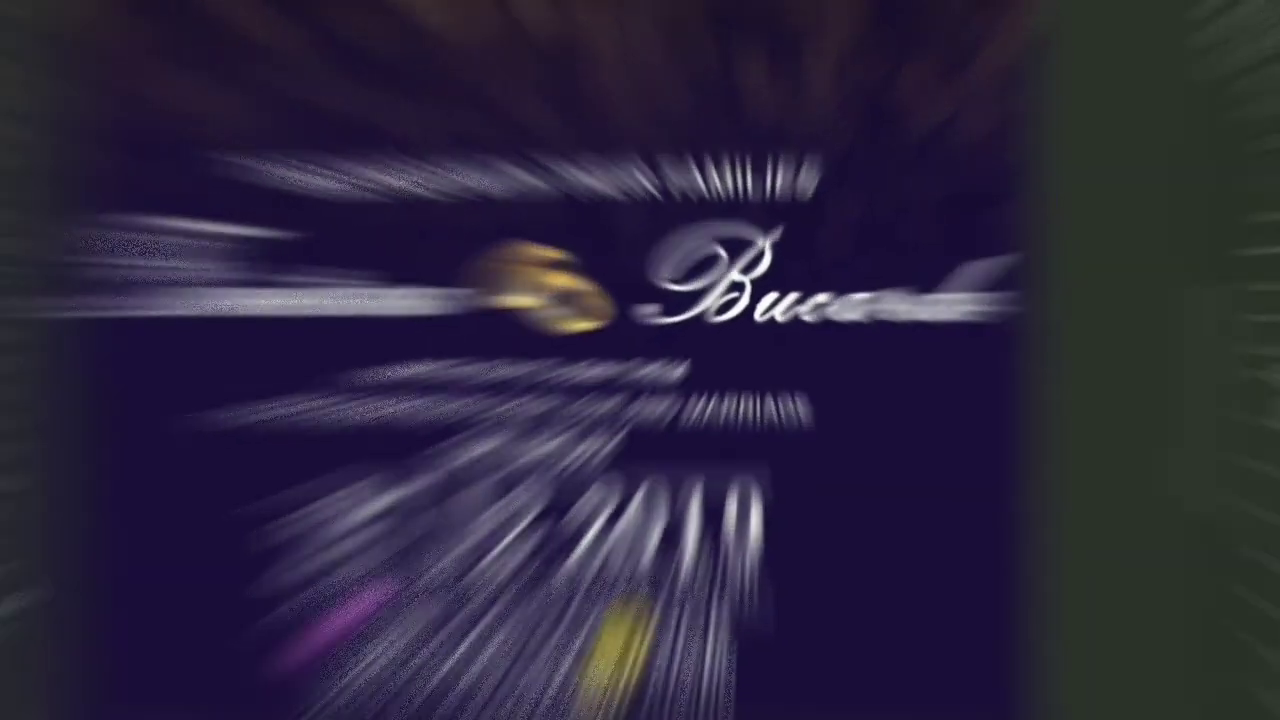